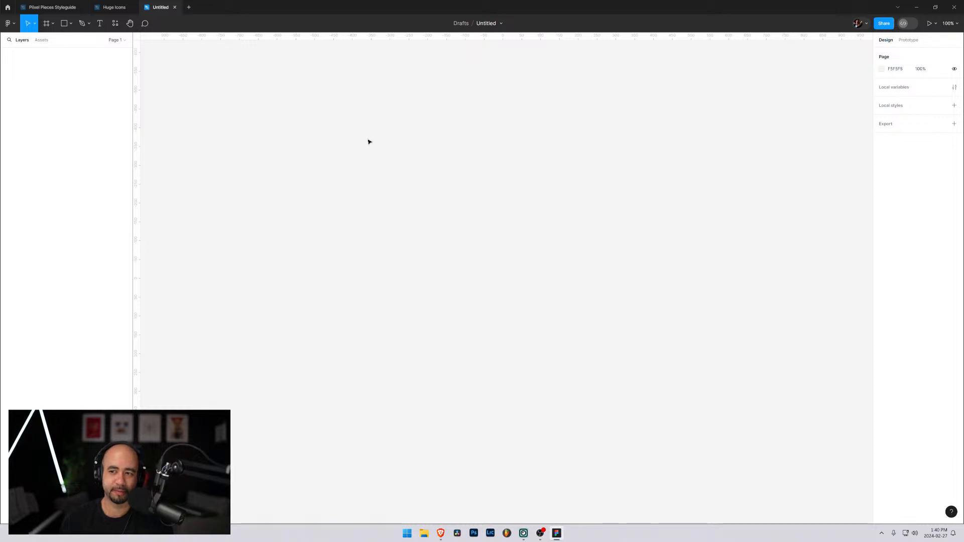
# Create a 1440 × 1024 frame from the Wireframe desktop preset and rename it Sales Funnel
pyautogui.click(47, 23)
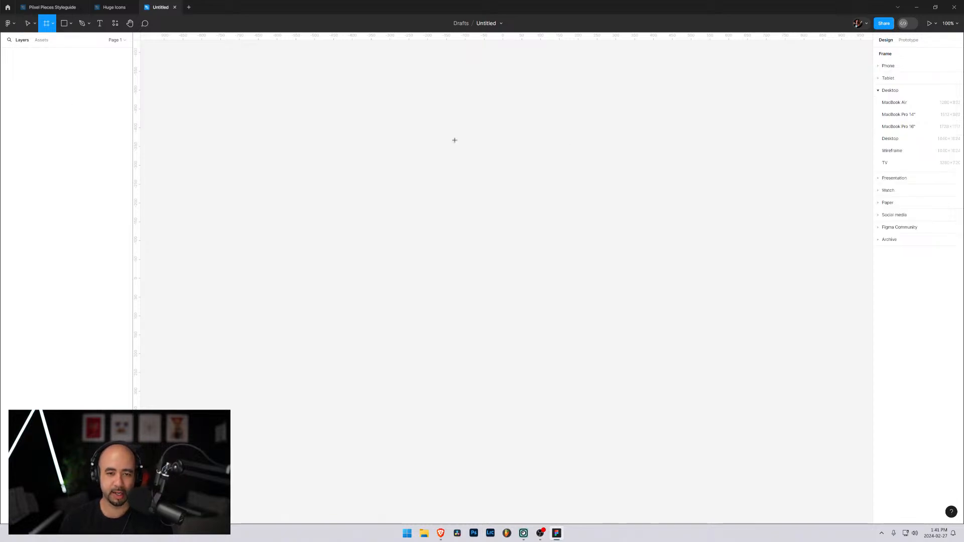
pyautogui.click(894, 150)
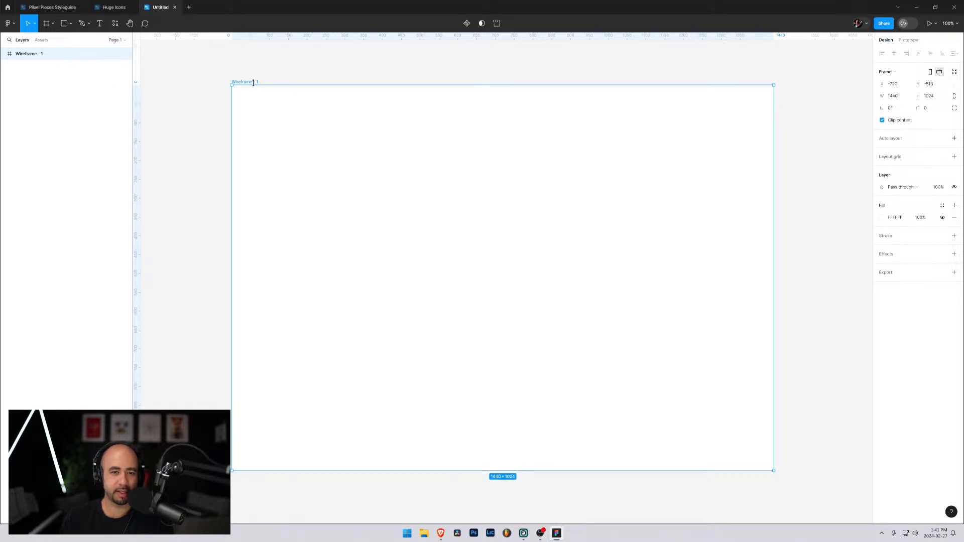
pyautogui.doubleClick(253, 82)
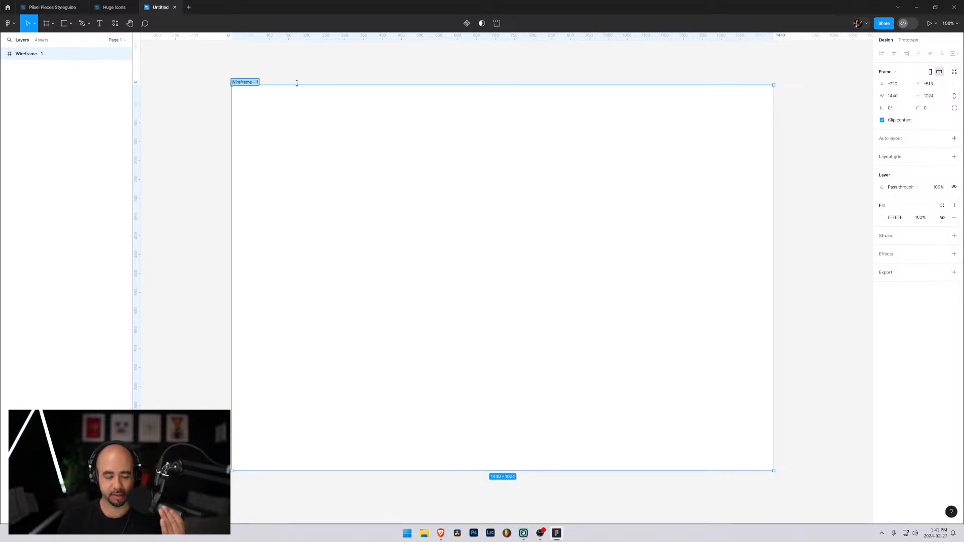
pyautogui.write('S')
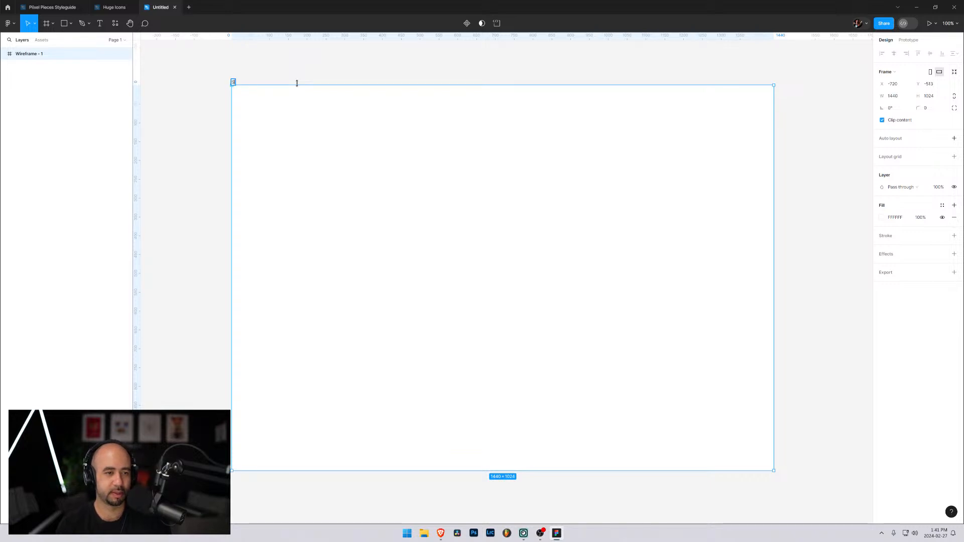
pyautogui.write('Aaels D')
pyautogui.press('BackSpace')
pyautogui.press('BackSpace')
pyautogui.press('BackSpace')
pyautogui.press('BackSpace')
pyautogui.press('BackSpace')
pyautogui.write('les Fun')
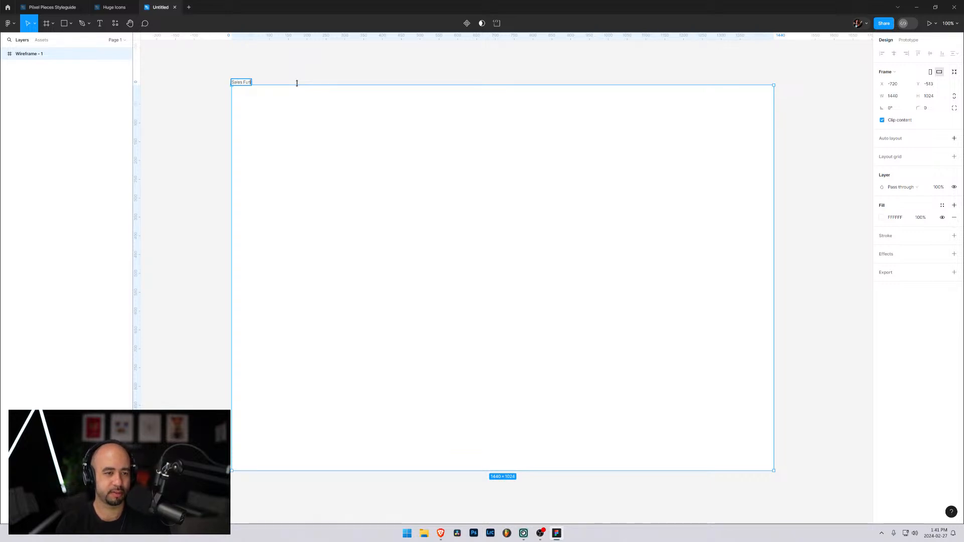
pyautogui.write('nel')
pyautogui.click(203, 138)
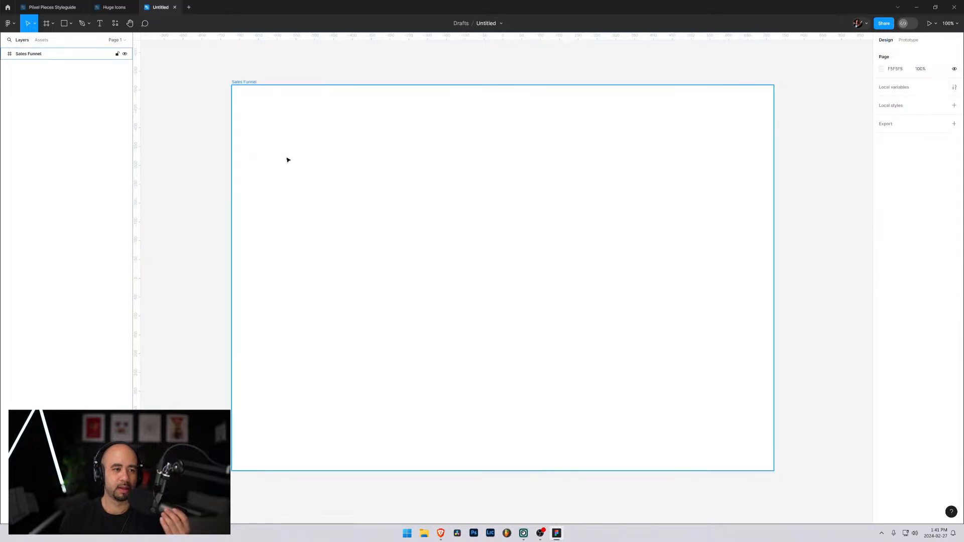
# Draw a triangle with the Polygon tool, about 420 × 420, near the middle of the Sales Funnel frame
pyautogui.click(289, 158)
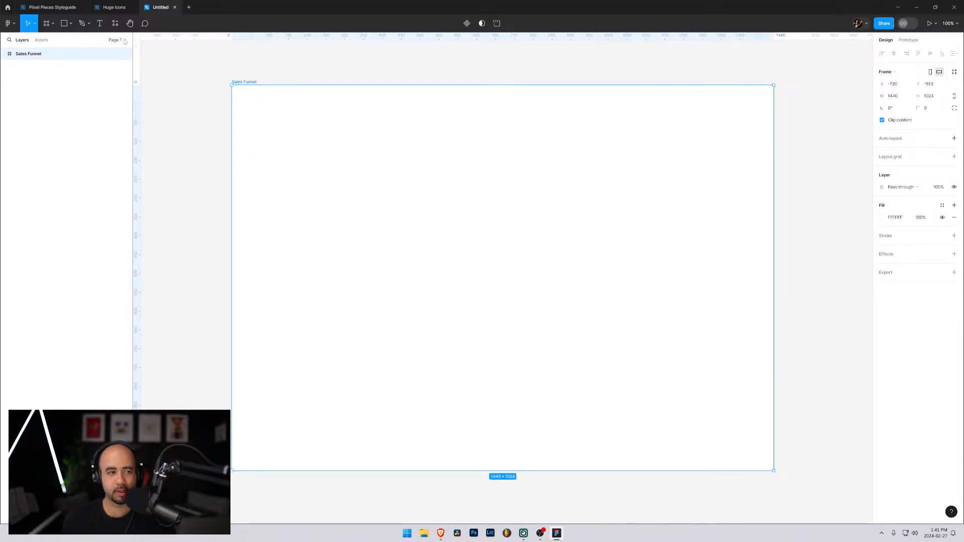
pyautogui.click(71, 24)
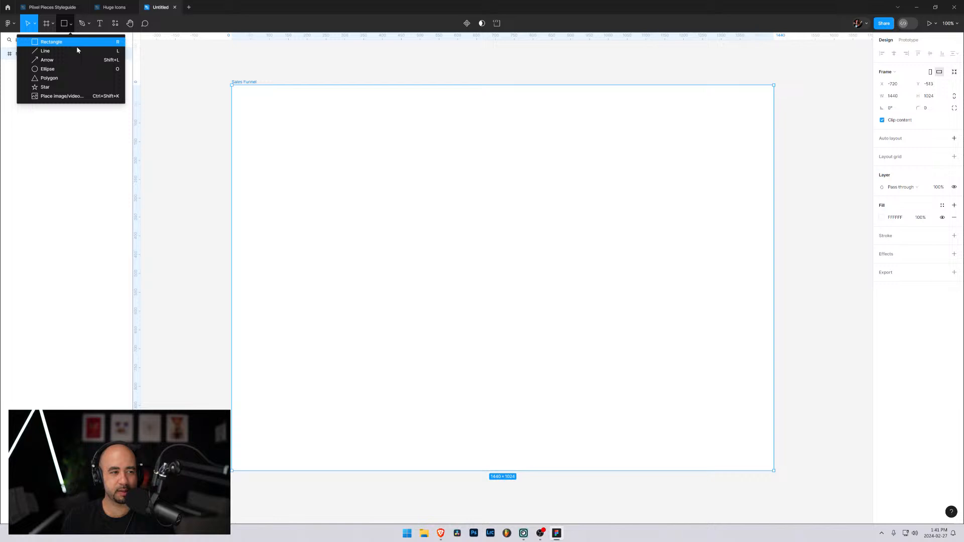
pyautogui.click(55, 77)
pyautogui.moveTo(438, 211)
pyautogui.mouseDown()
pyautogui.moveTo(566, 306)
pyautogui.moveTo(578, 339)
pyautogui.moveTo(623, 382)
pyautogui.moveTo(595, 359)
pyautogui.mouseUp()
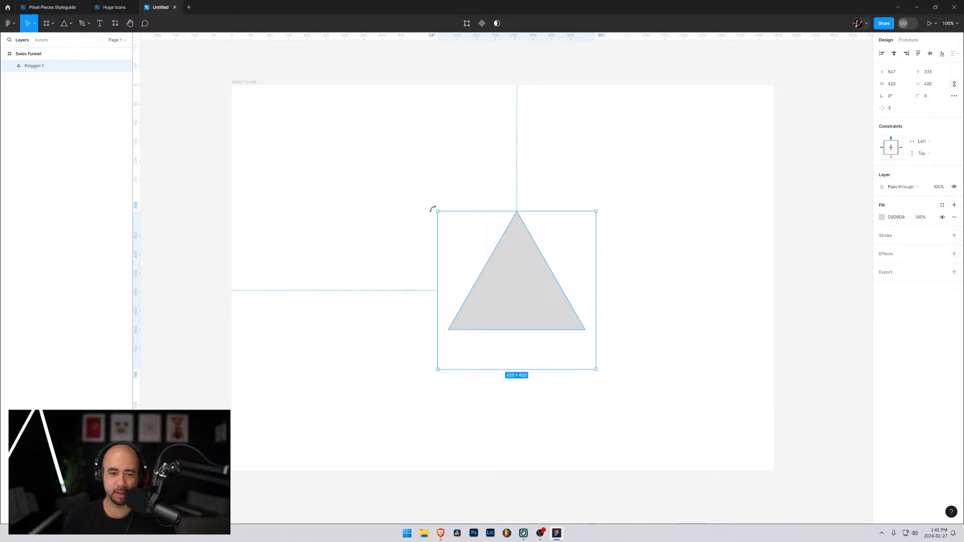
# Rotate the triangle 180° so it points down and move it slightly up and to the left within the frame
pyautogui.moveTo(433, 209); pyautogui.dragTo(645, 433)
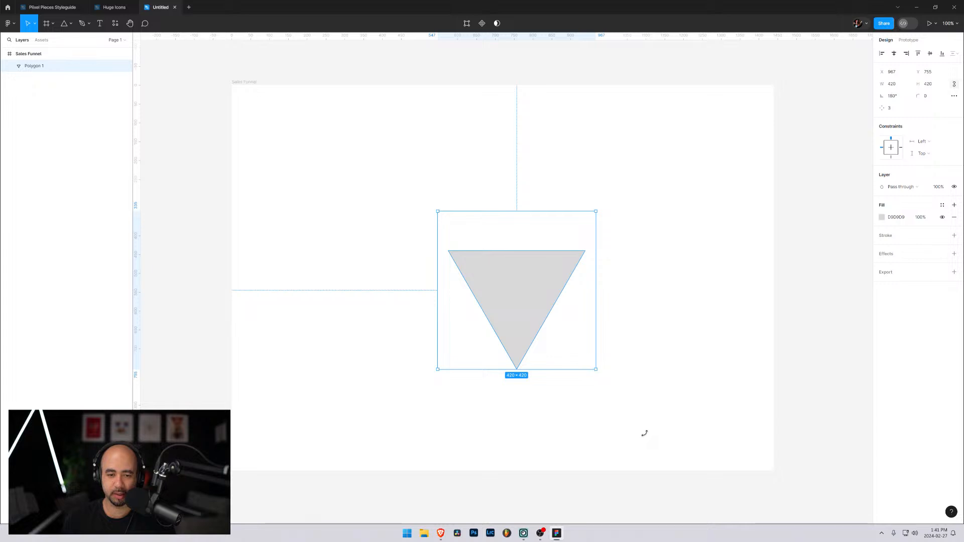
pyautogui.moveTo(515, 282); pyautogui.dragTo(489, 236)
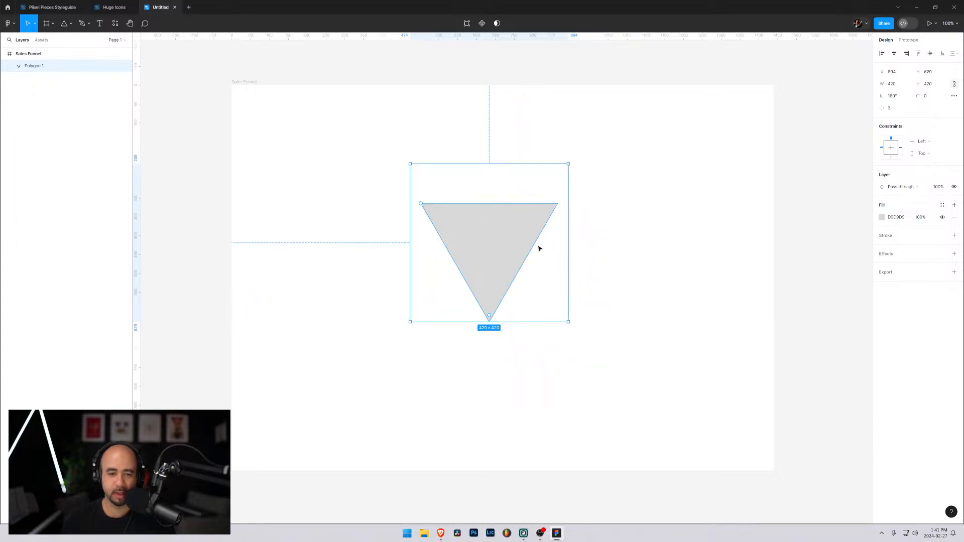
pyautogui.click(344, 198)
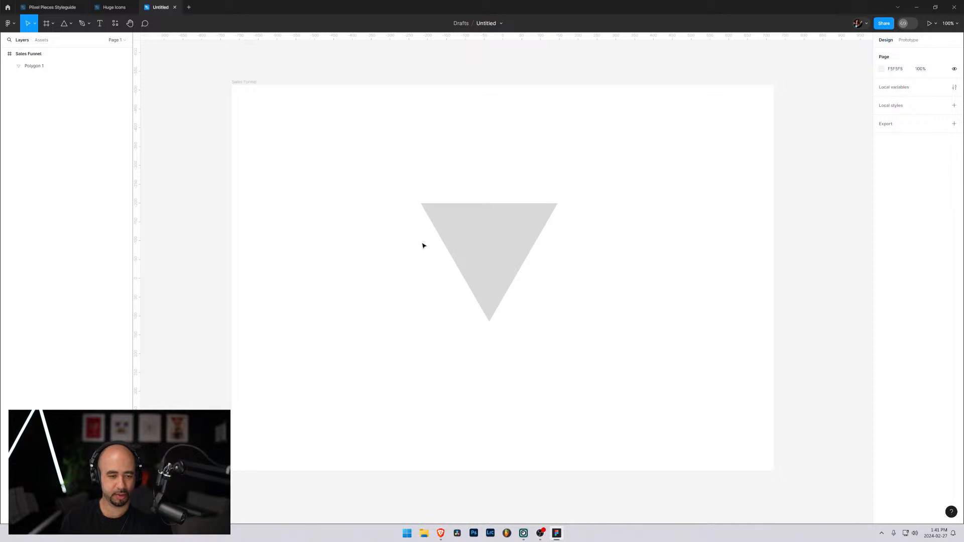
# Add a text layer left of the triangle reading Awareness, Activation and Revenue on three separate lines
pyautogui.press('t')
pyautogui.click(329, 211)
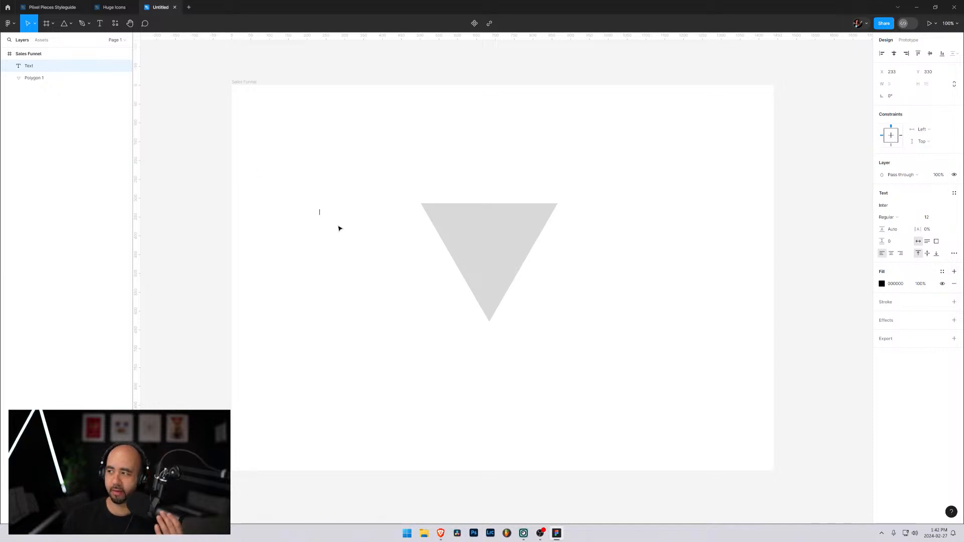
pyautogui.write('Aware')
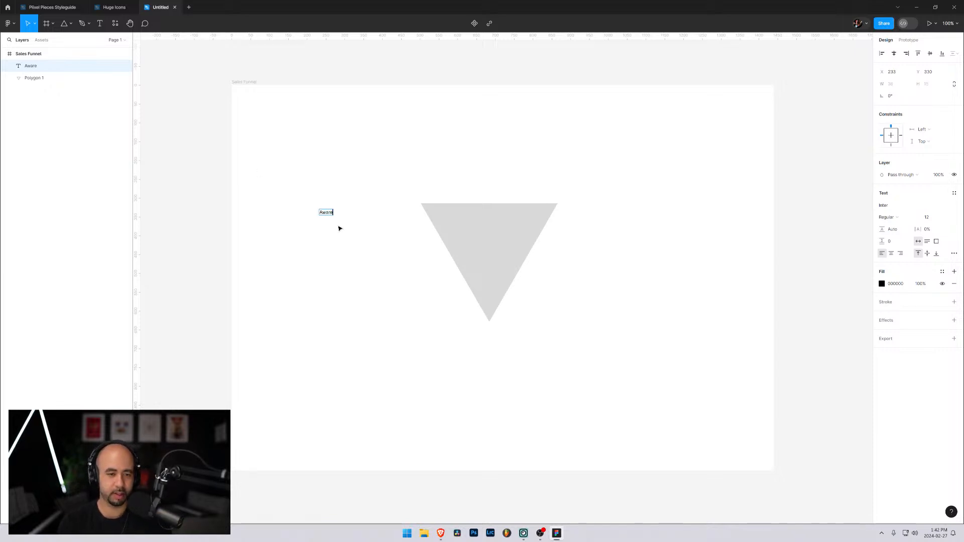
pyautogui.write('ness')
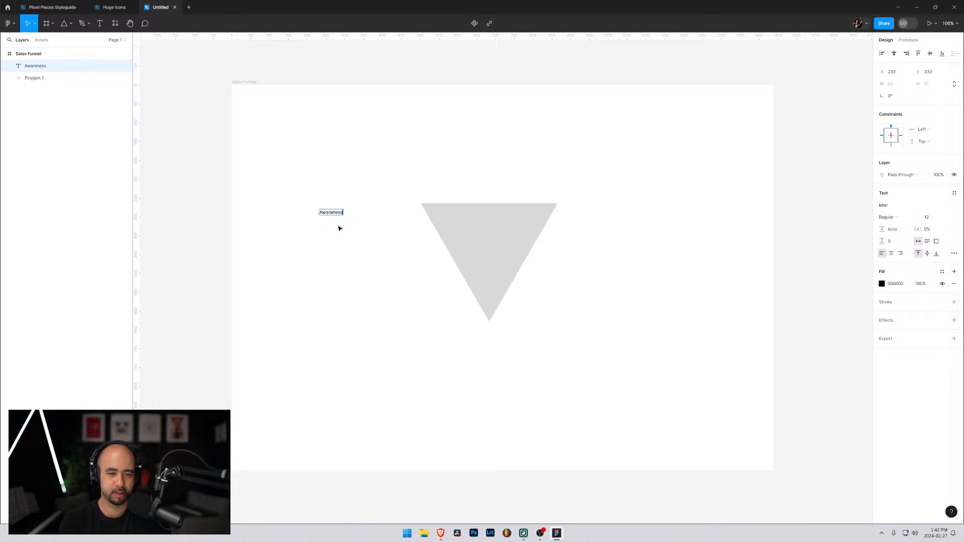
pyautogui.press('Return')
pyautogui.write('Activa')
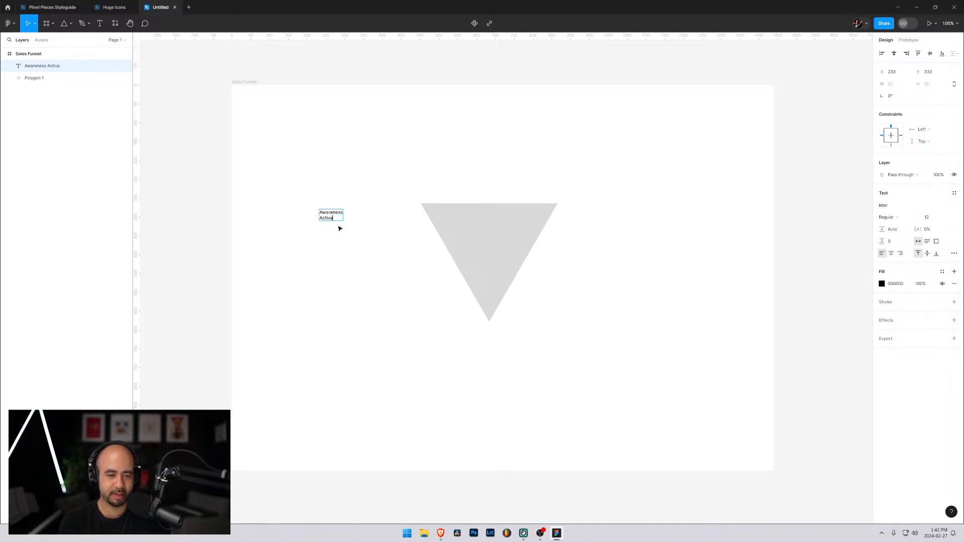
pyautogui.write('tion')
pyautogui.press('Return')
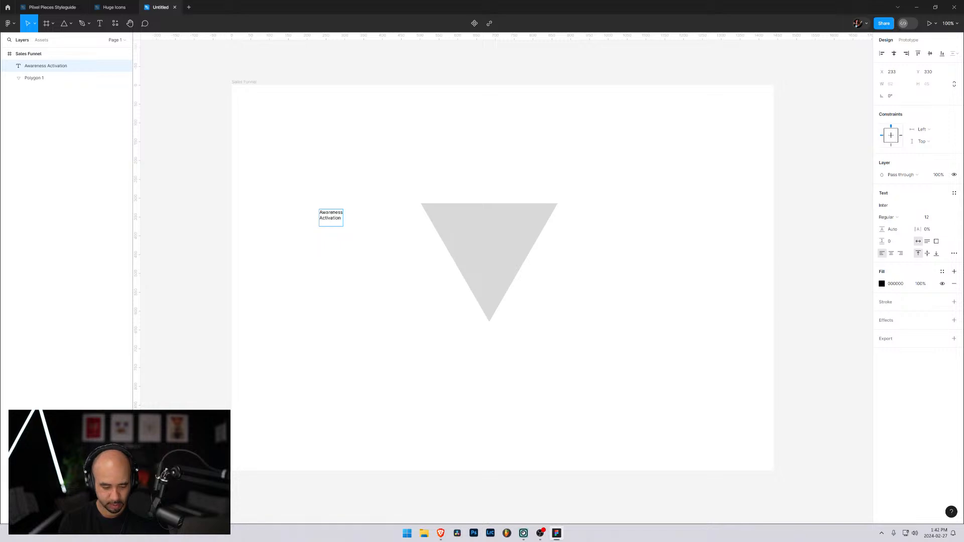
pyautogui.write('Revenue')
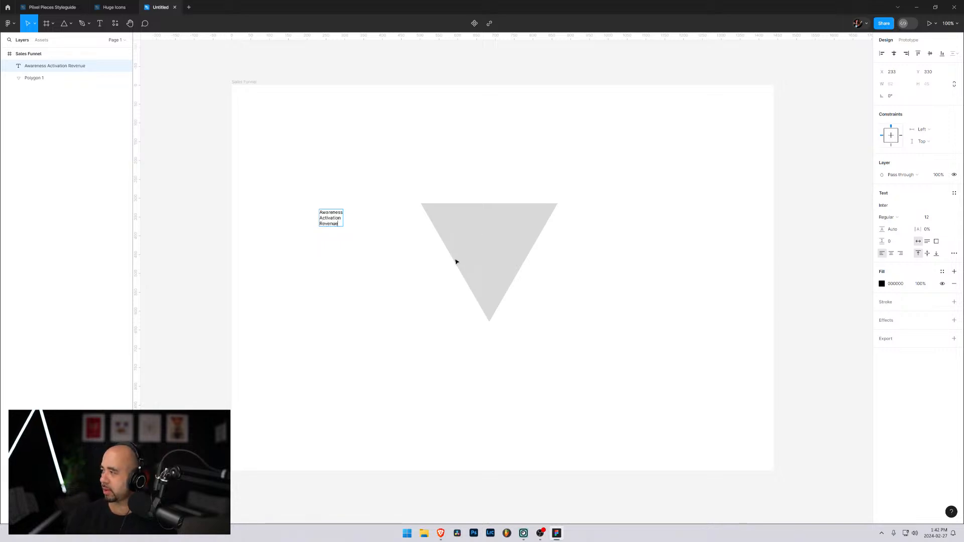
pyautogui.press('Escape')
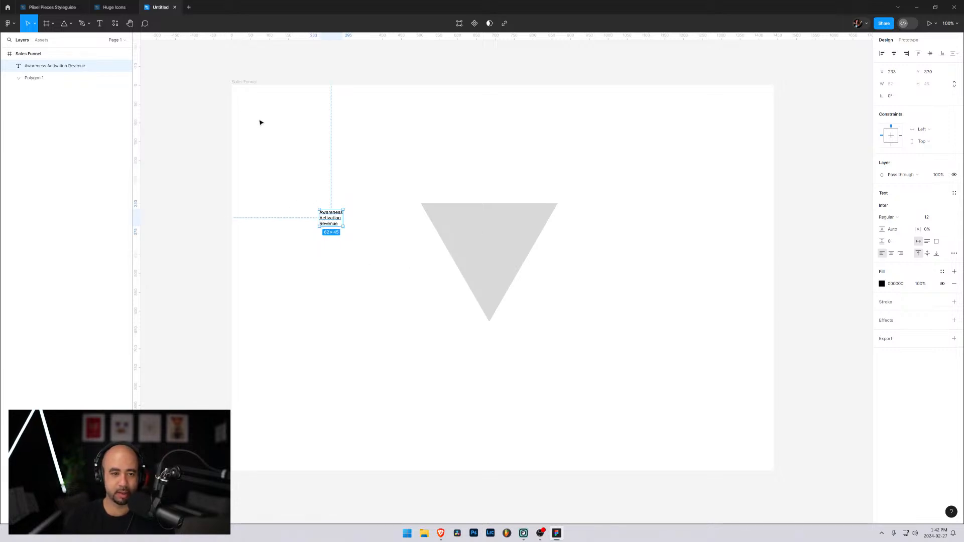
# Set the font size of the Awareness, Activation, Revenue text to 64
pyautogui.hotkey('ctrl', '+')
pyautogui.hotkey('ctrl', '-')
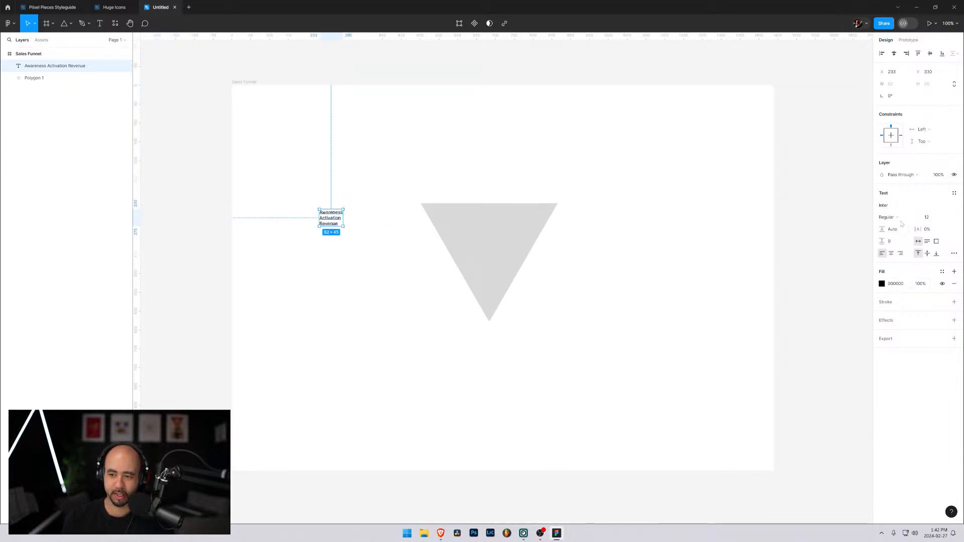
pyautogui.click(948, 219)
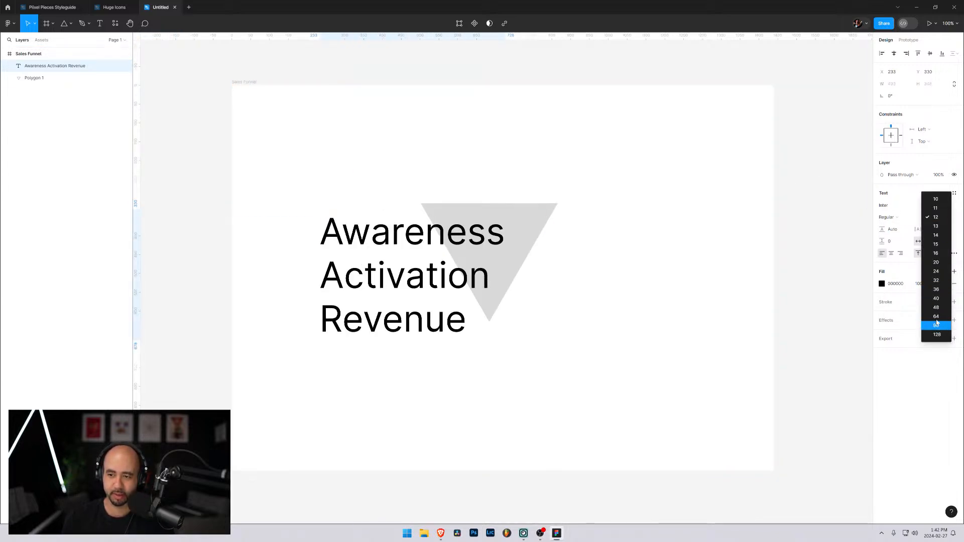
pyautogui.click(937, 315)
# Move the triangle to the right half of the frame and the three-line text to the frame's upper left area
pyautogui.moveTo(342, 240); pyautogui.dragTo(279, 279)
pyautogui.moveTo(487, 229); pyautogui.dragTo(599, 245)
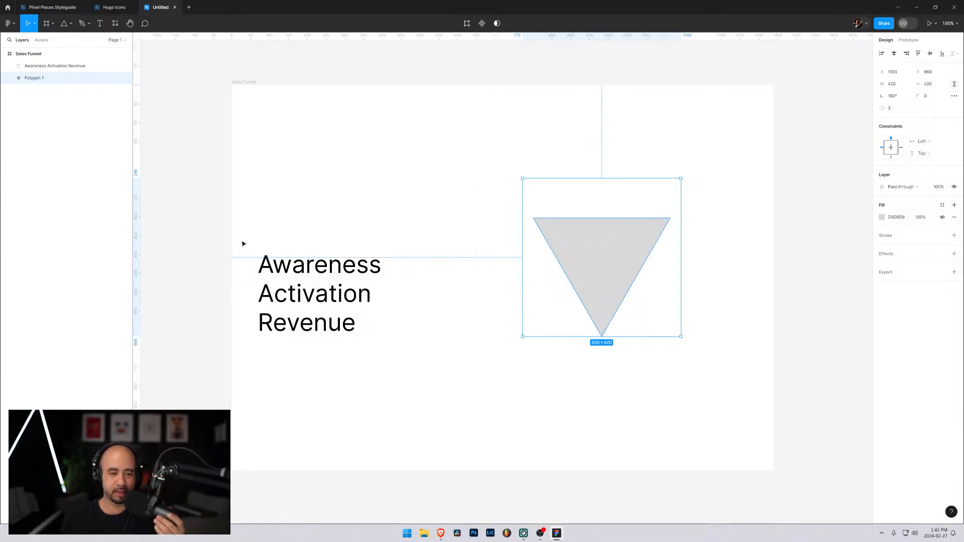
pyautogui.click(327, 267)
pyautogui.moveTo(300, 267); pyautogui.dragTo(300, 183)
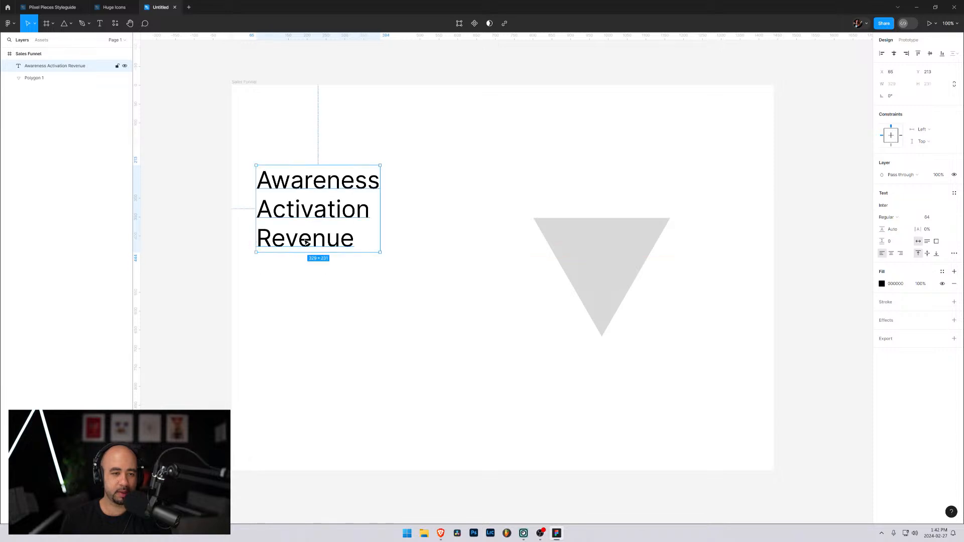
pyautogui.click(318, 374)
pyautogui.press('t')
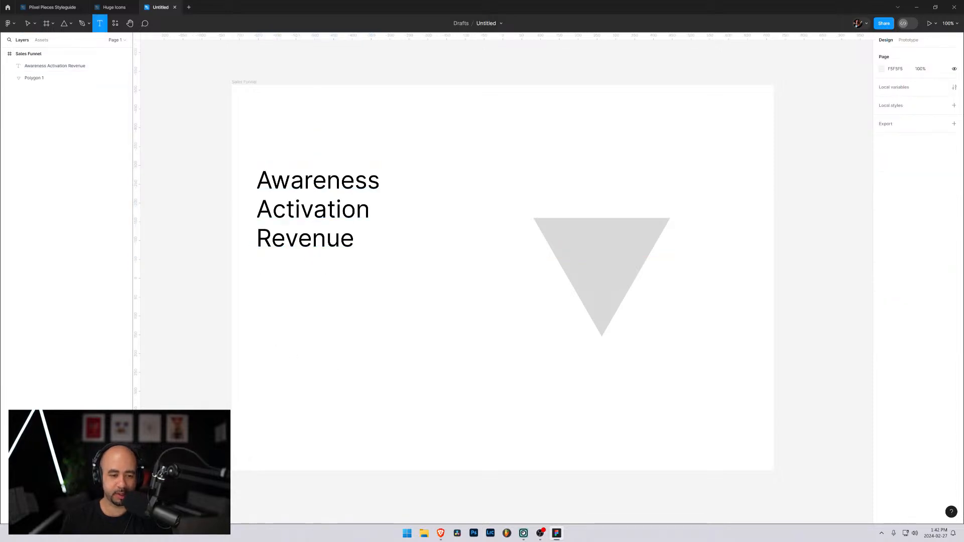
pyautogui.click(274, 354)
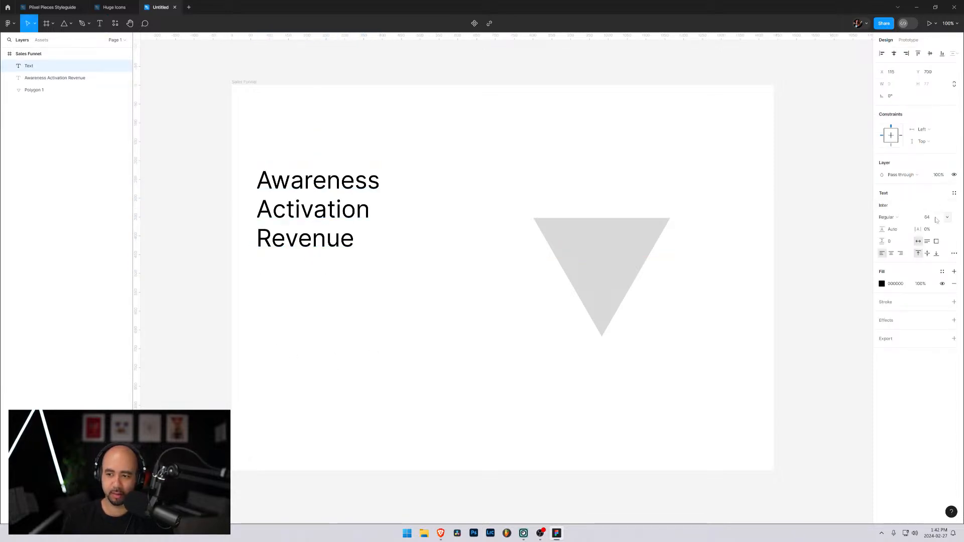
pyautogui.click(947, 218)
pyautogui.click(935, 172)
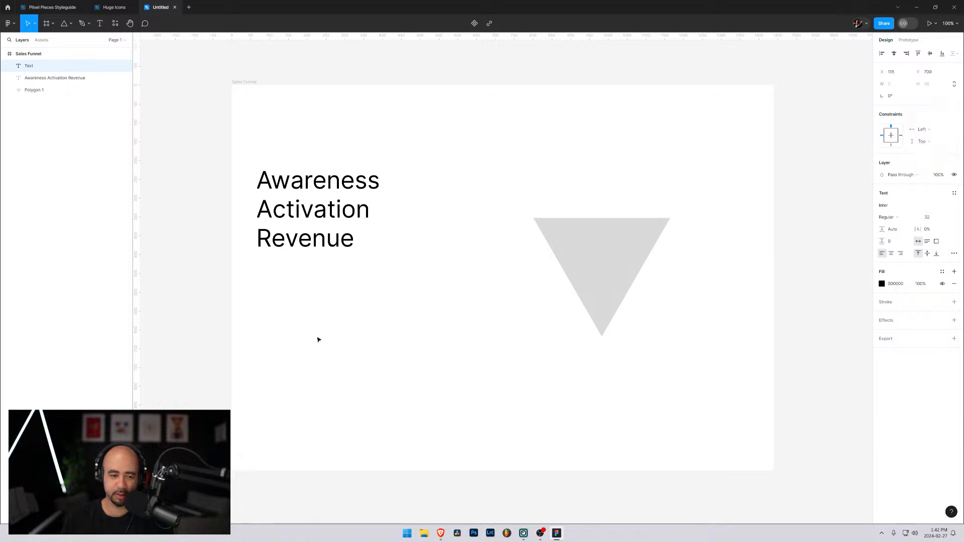
pyautogui.click(307, 359)
# Add a text layer with the placeholder fdsaf below the three-line text and set its font size to 24
pyautogui.press('t')
pyautogui.click(291, 350)
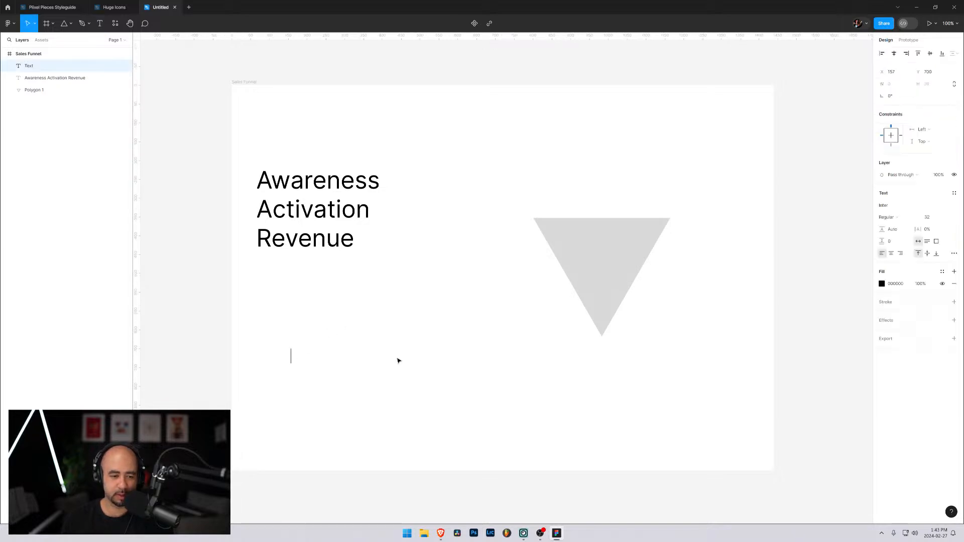
pyautogui.write('fdsaf')
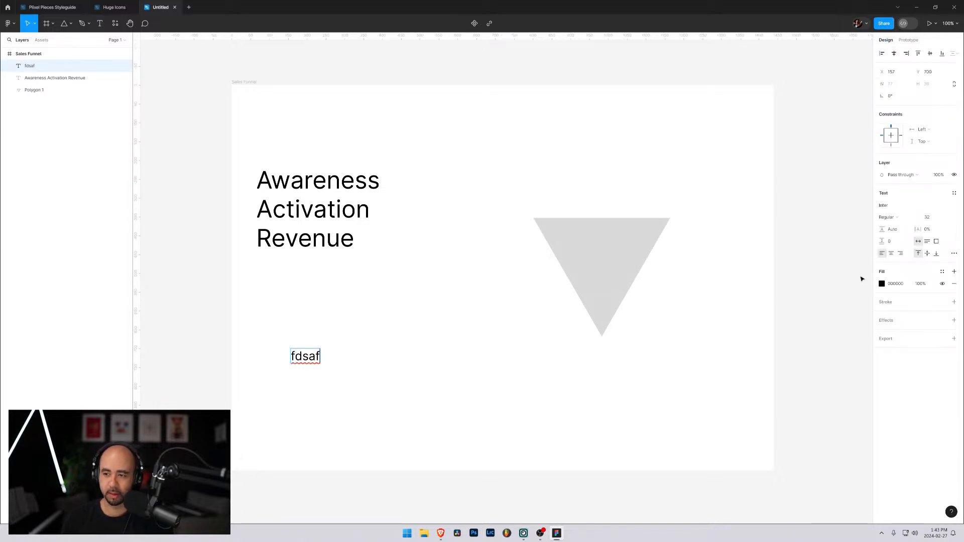
pyautogui.hotkey('ctrl', 'a')
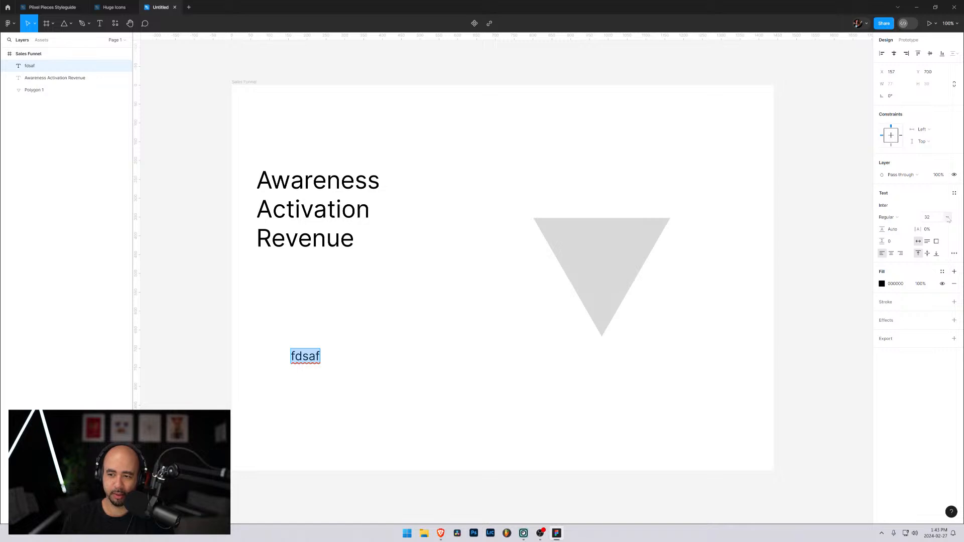
pyautogui.click(948, 218)
pyautogui.click(936, 208)
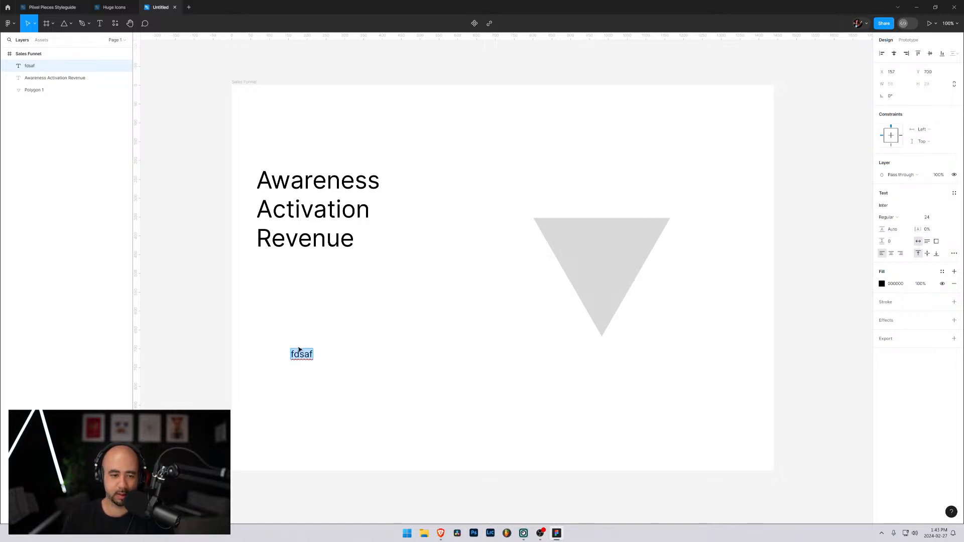
pyautogui.press('Escape')
# Replace the placeholder fdsaf with the text "Awareness - People who visit the website"
pyautogui.doubleClick(296, 357)
pyautogui.write('A')
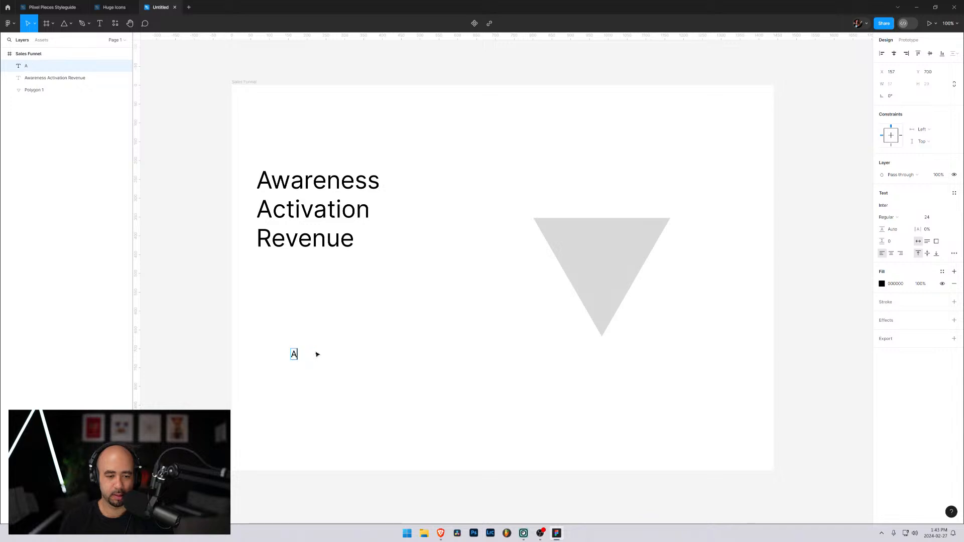
pyautogui.write('warene')
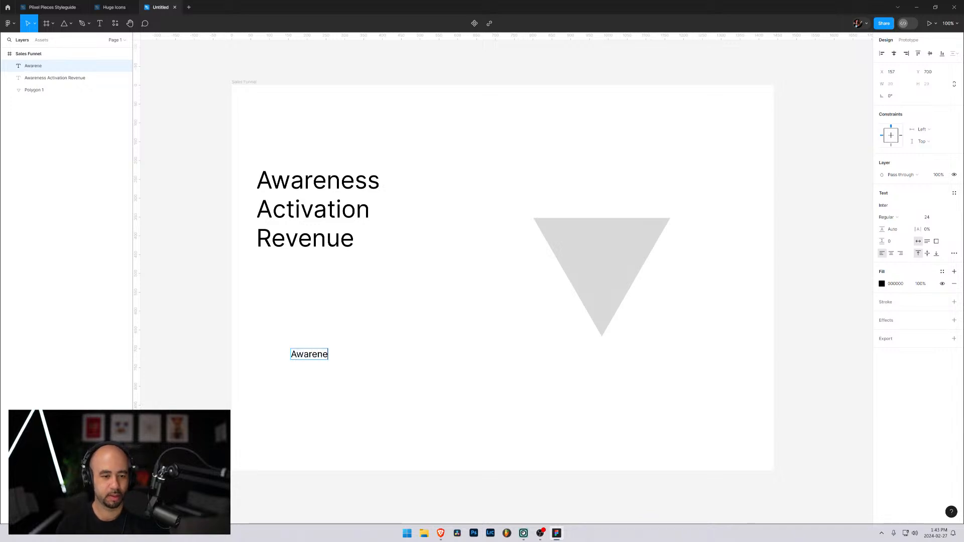
pyautogui.write('ss -')
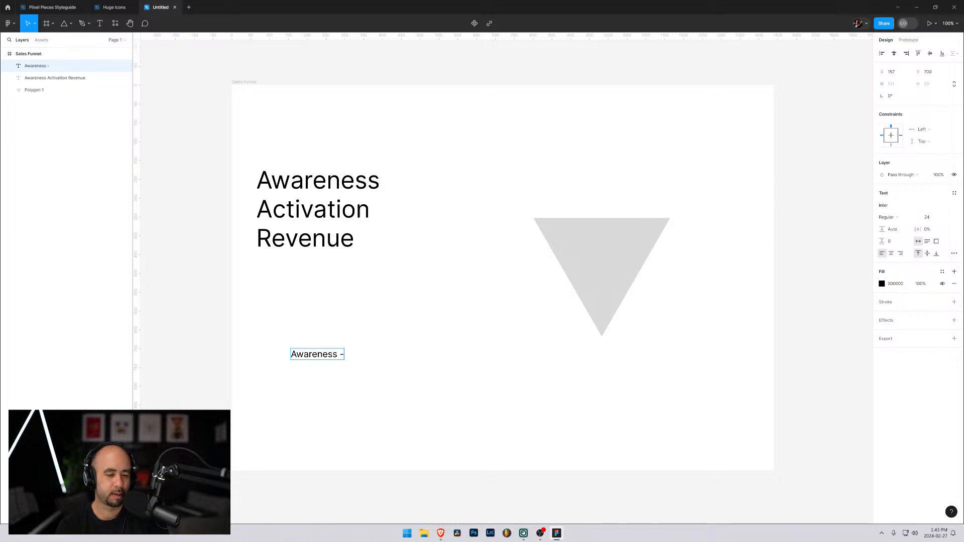
pyautogui.write(' People who')
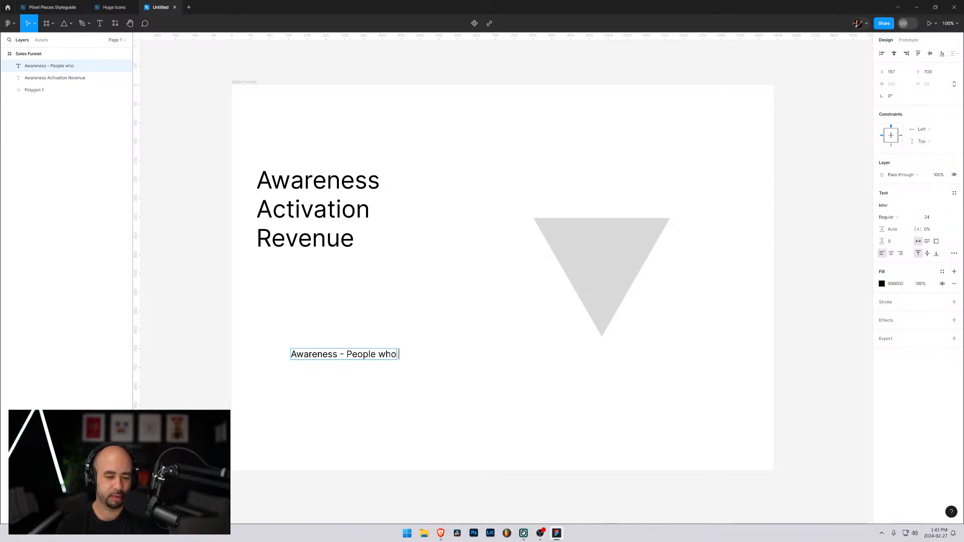
pyautogui.write(' visit')
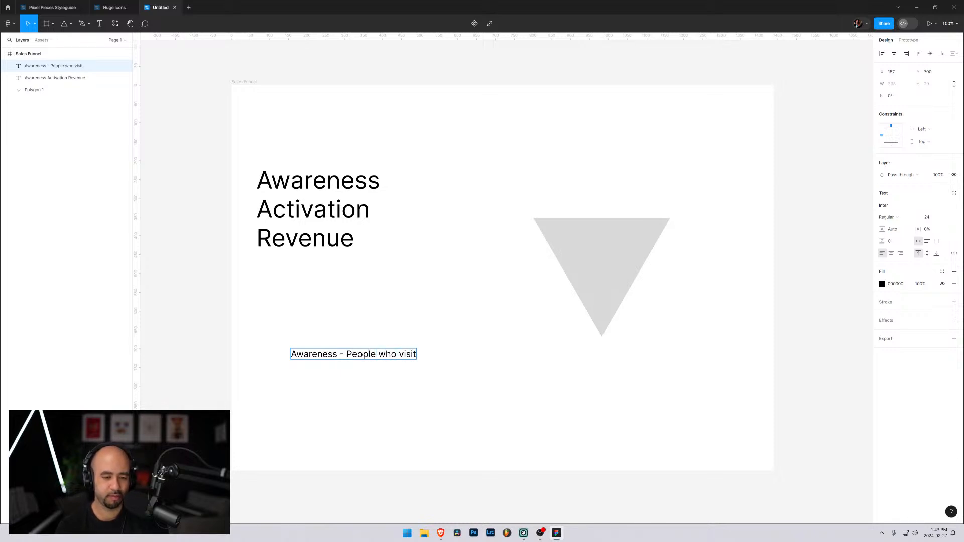
pyautogui.write(' the')
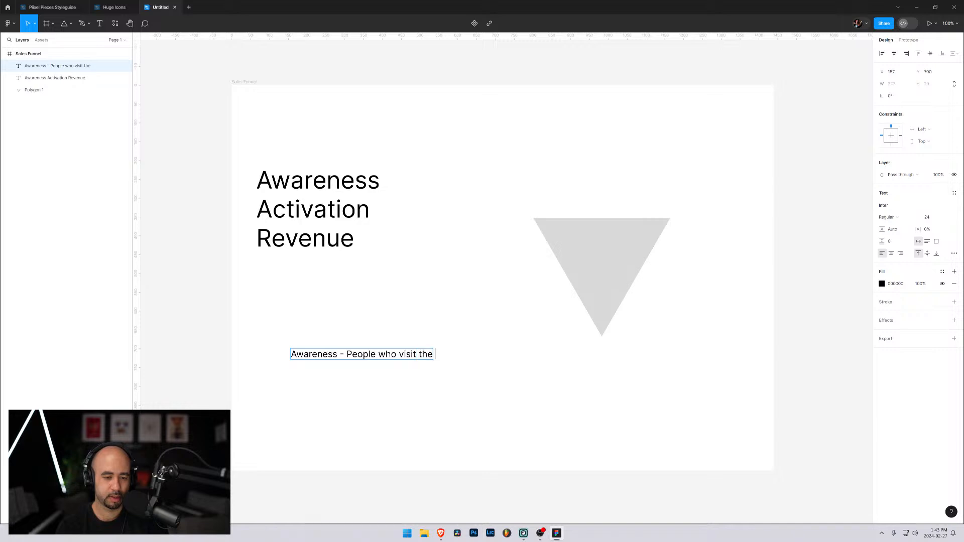
pyautogui.write(' website (')
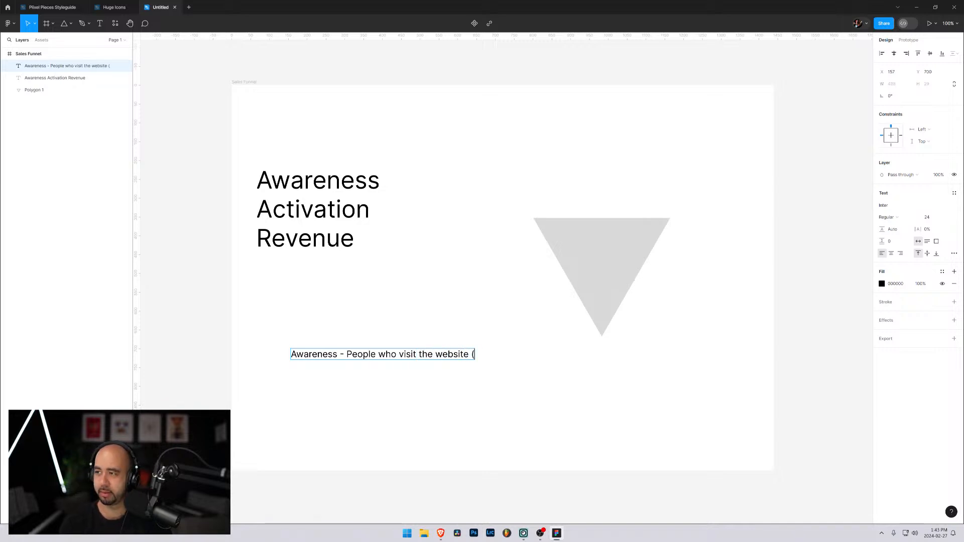
pyautogui.write('piixelpeic')
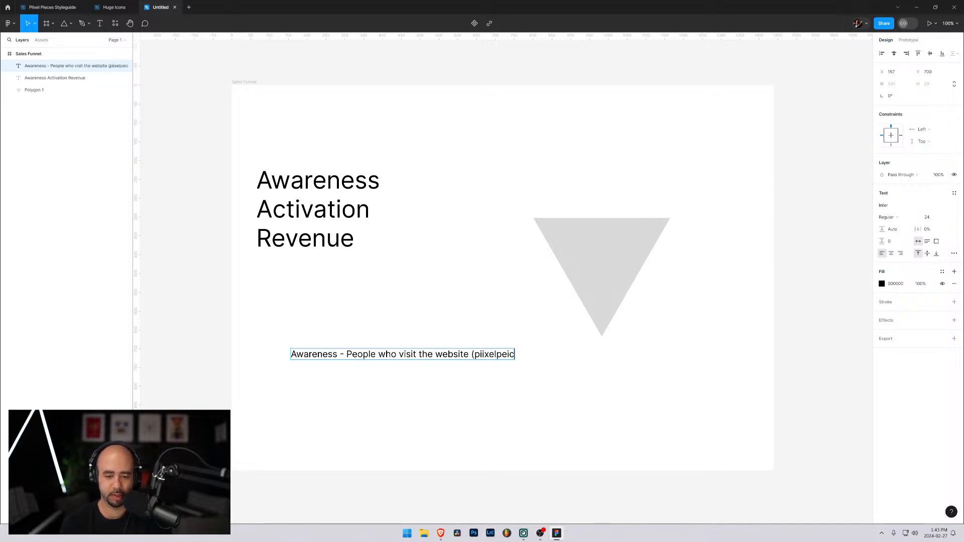
# Append "(piixelpieces.com)" to the end of the Awareness description and finish editing the text
pyautogui.press('BackSpace')
pyautogui.press('BackSpace')
pyautogui.write('ices.')
pyautogui.press('BackSpace')
pyautogui.press('BackSpace')
pyautogui.press('BackSpace')
pyautogui.press('BackSpace')
pyautogui.press('BackSpace')
pyautogui.press('BackSpace')
pyautogui.write('ei')
pyautogui.press('BackSpace')
pyautogui.press('BackSpace')
pyautogui.write('ieces.com)')
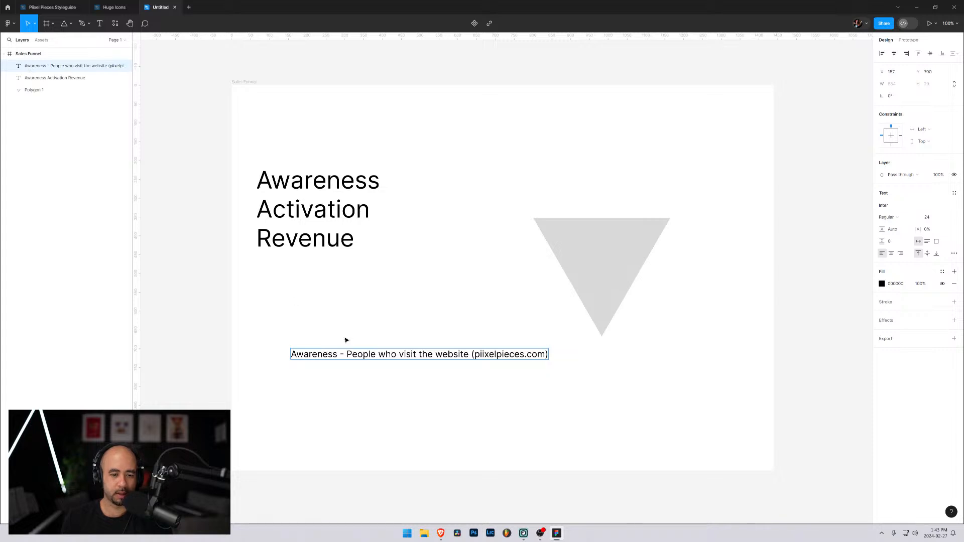
pyautogui.press('Escape')
# Move the Awareness description left to about X 81 and duplicate it straight below with a gap of about 61
pyautogui.moveTo(326, 357); pyautogui.dragTo(297, 356)
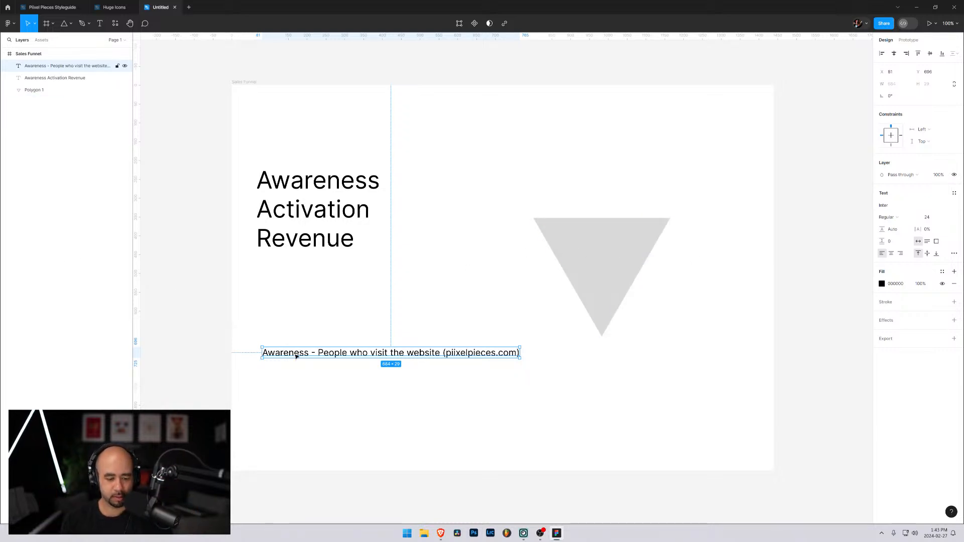
pyautogui.moveTo(296, 356); pyautogui.dragTo(295, 390)
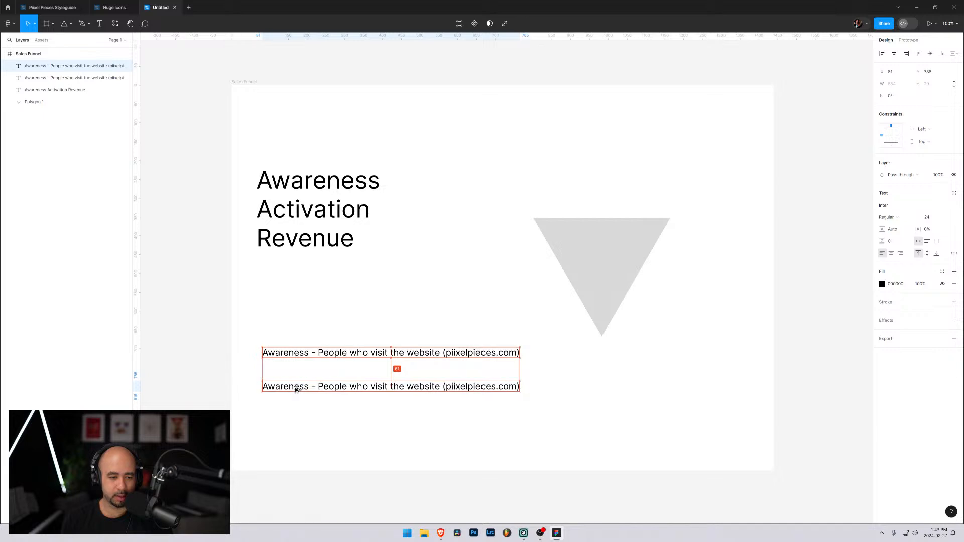
# Change the first word of the lower copy to Activation
pyautogui.doubleClick(290, 388)
pyautogui.doubleClick(290, 388)
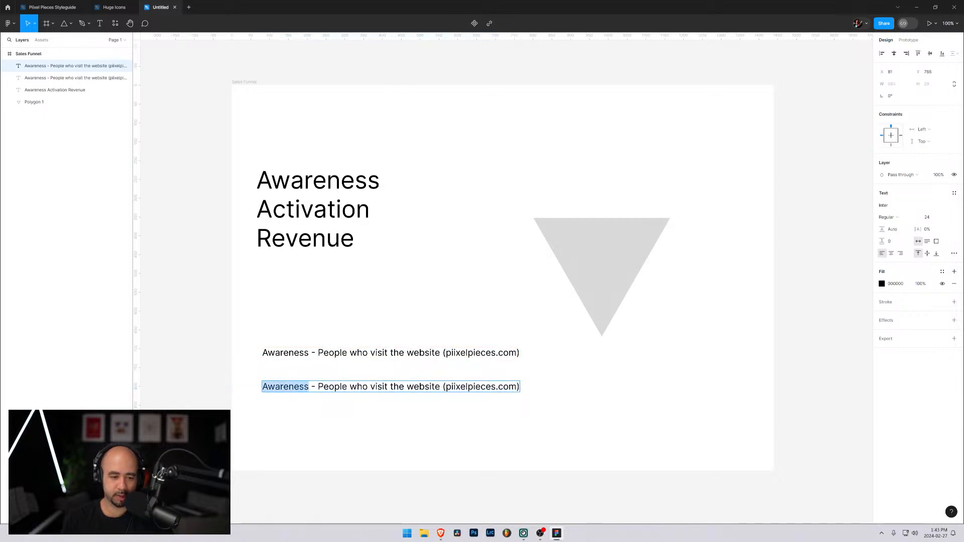
pyautogui.write('Act')
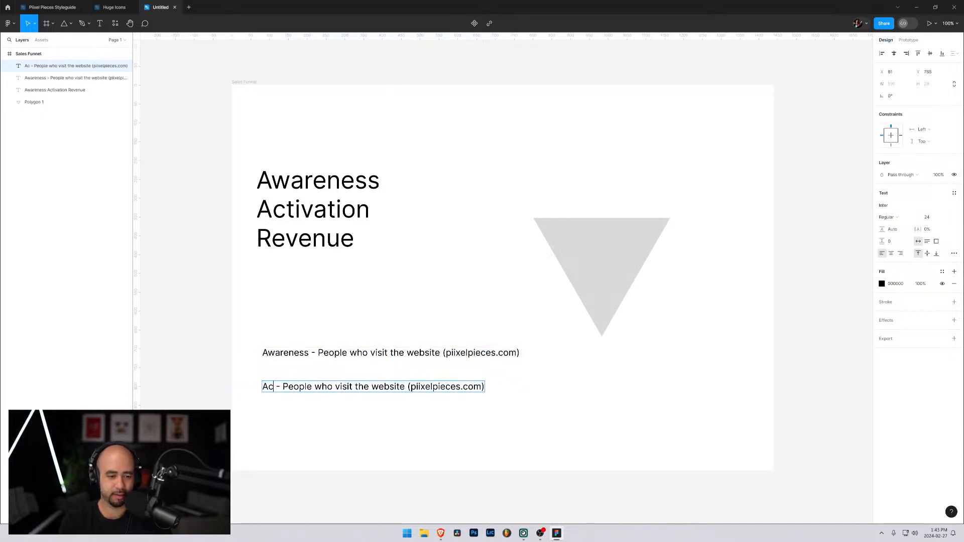
pyautogui.write('ivation')
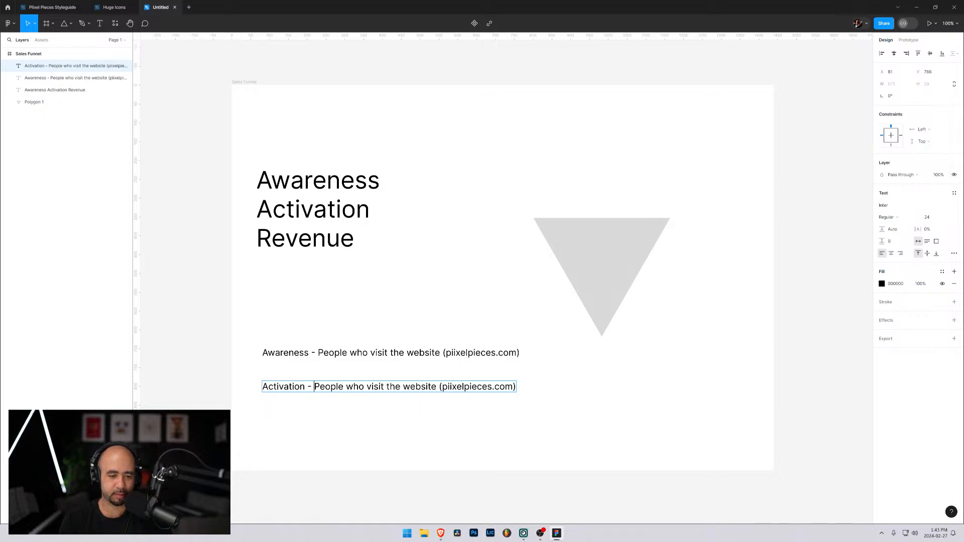
# Replace the description following "Activation -" with "Number of people that"
pyautogui.hotkey('ctrl', 'shift', 'Right')
pyautogui.hotkey('ctrl', 'shift', 'Right')
pyautogui.hotkey('ctrl', 'shift', 'Right')
pyautogui.hotkey('ctrl', 'shift', 'Right')
pyautogui.hotkey('ctrl', 'shift', 'Right')
pyautogui.hotkey('ctrl', 'shift', 'Right')
pyautogui.hotkey('ctrl', 'shift', 'Right')
pyautogui.hotkey('ctrl', 'shift', 'Right')
pyautogui.write('Nu')
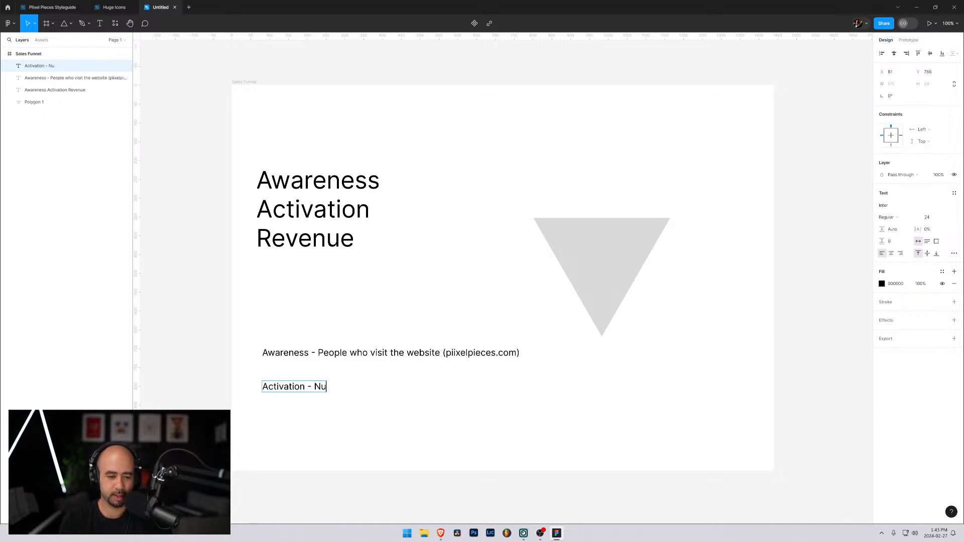
pyautogui.write('mber of people that')
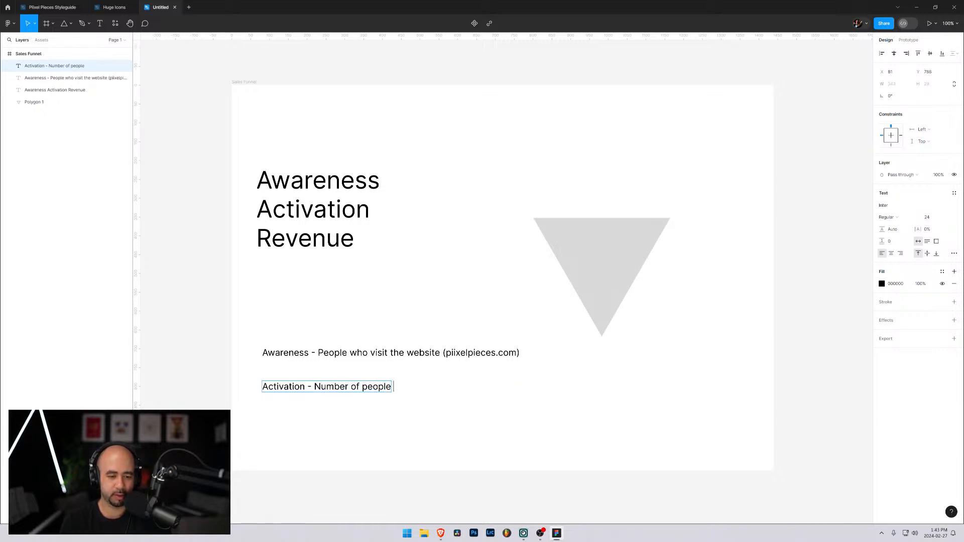
# Rewrite the Activation description as "People who sign up for the forever free plan"
pyautogui.hotkey('ctrl', 'shift', 'Left')
pyautogui.hotkey('ctrl', 'shift', 'Left')
pyautogui.hotkey('ctrl', 'shift', 'Left')
pyautogui.hotkey('ctrl', 'shift', 'Left')
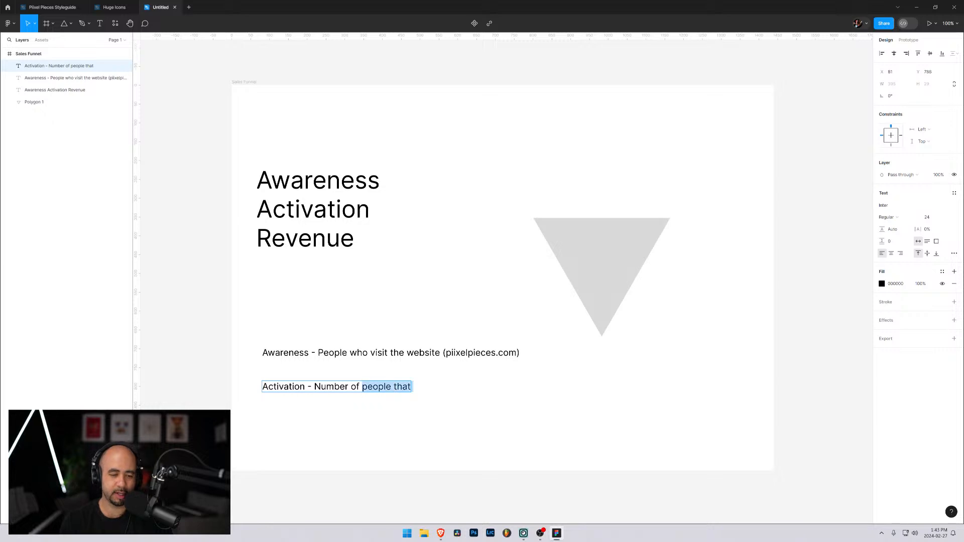
pyautogui.write('People w')
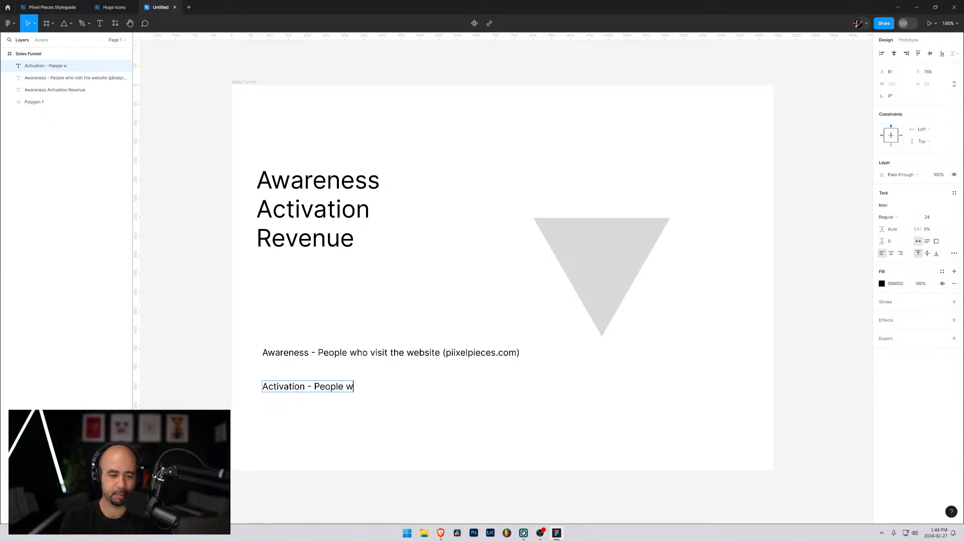
pyautogui.write('ho sign up for the')
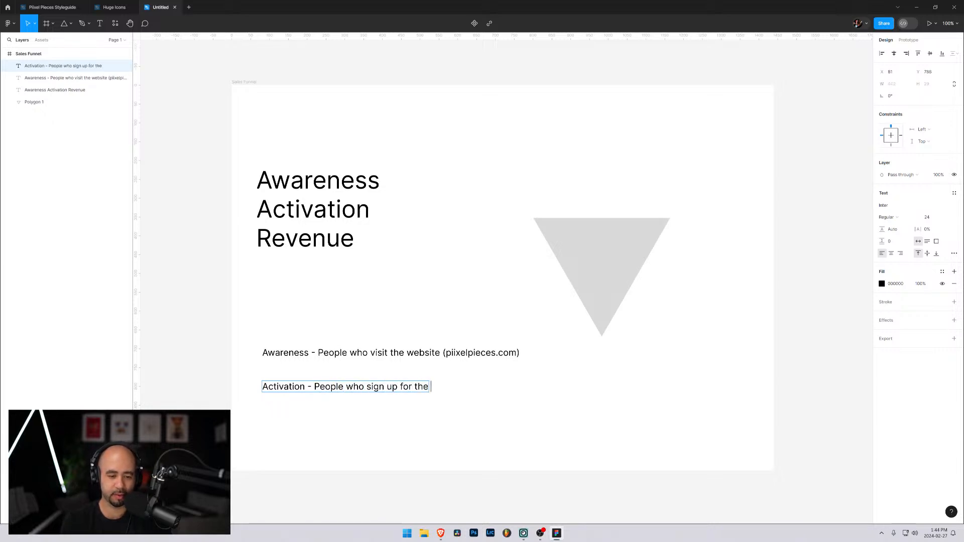
pyautogui.write(' free')
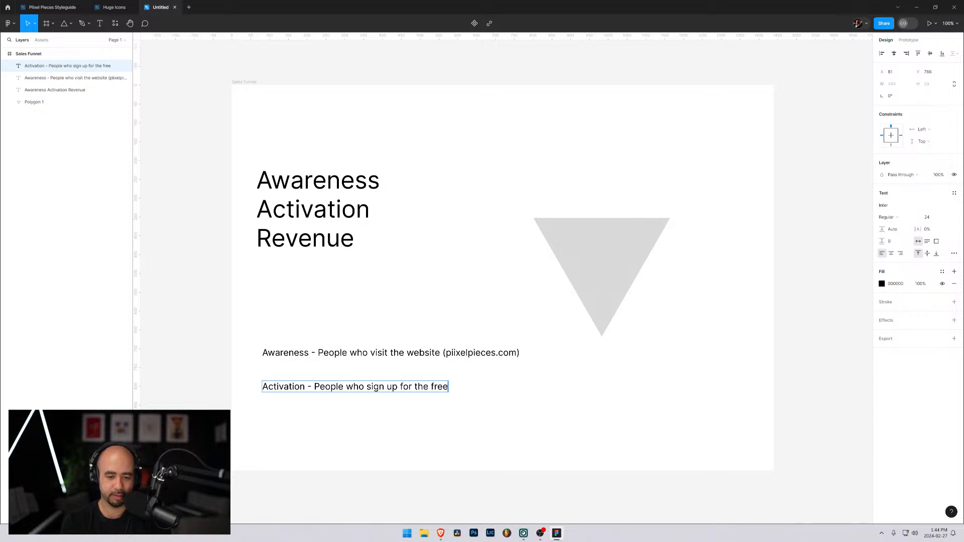
pyautogui.press('BackSpace')
pyautogui.press('BackSpace')
pyautogui.press('BackSpace')
pyautogui.write('ever ')
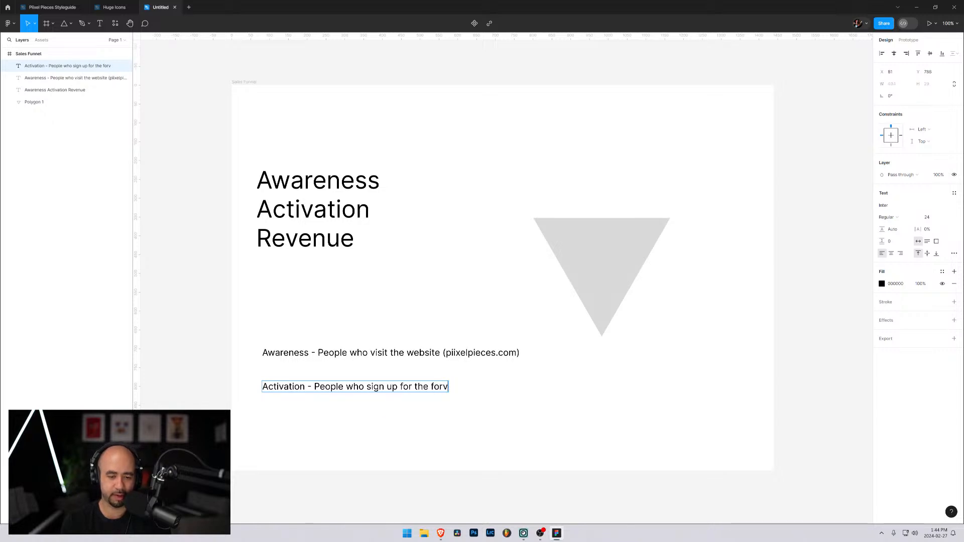
pyautogui.write('free plan')
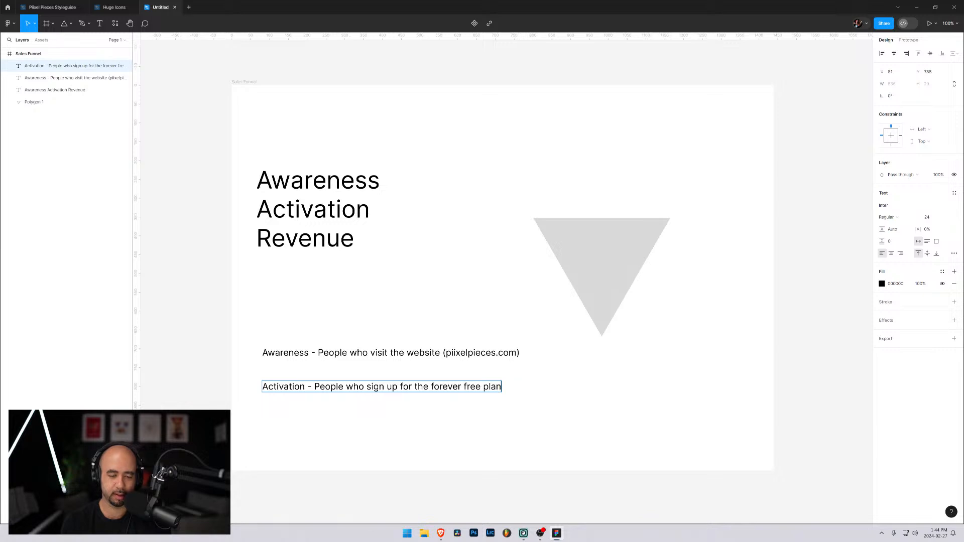
# Close the Our Team browser window and open piixelpieces.com in a new, maximized Brave window
pyautogui.moveTo(440, 533)
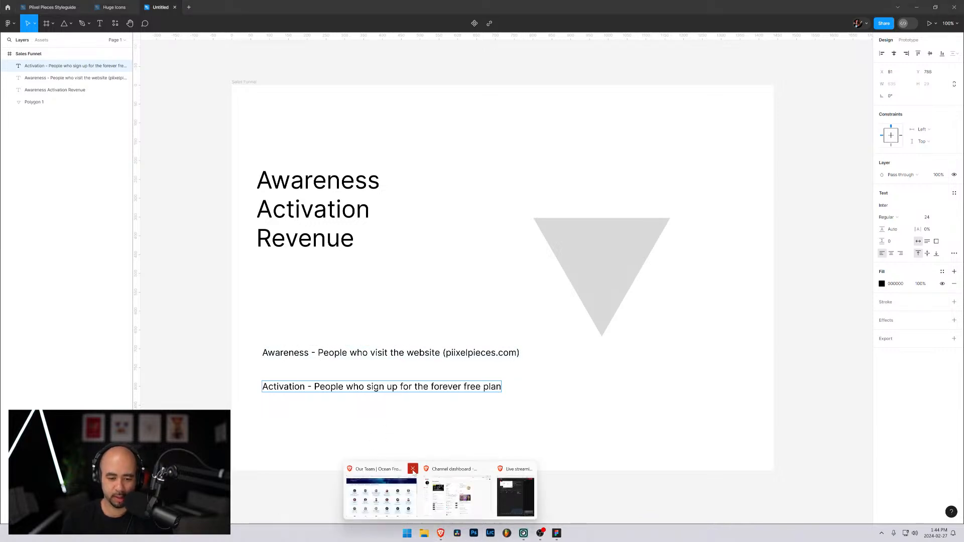
pyautogui.click(413, 468)
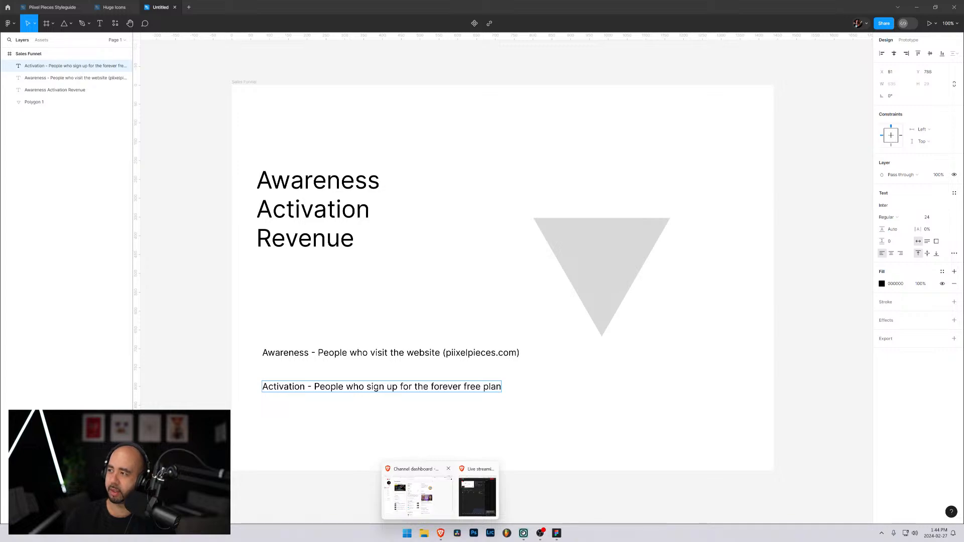
pyautogui.middleClick(440, 534)
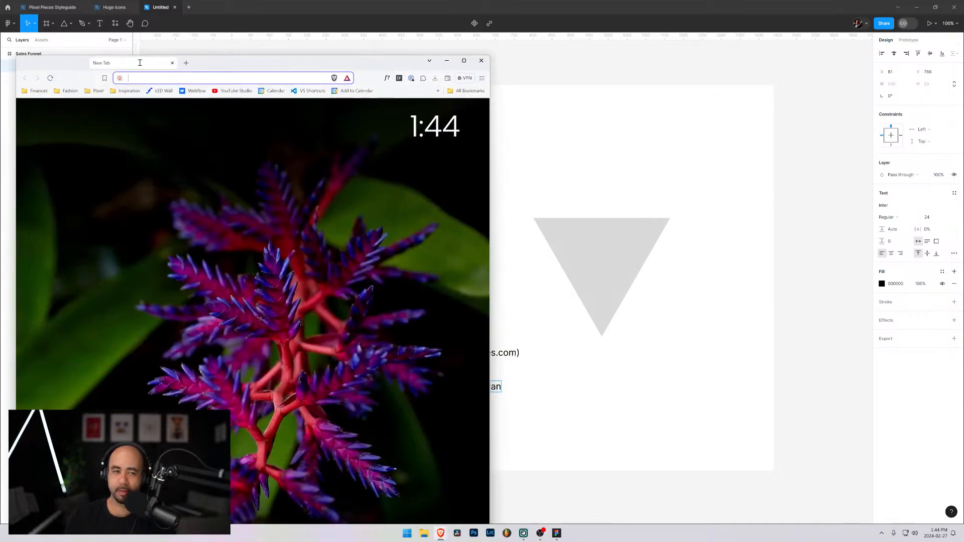
pyautogui.doubleClick(264, 61)
pyautogui.write('piixel.ca')
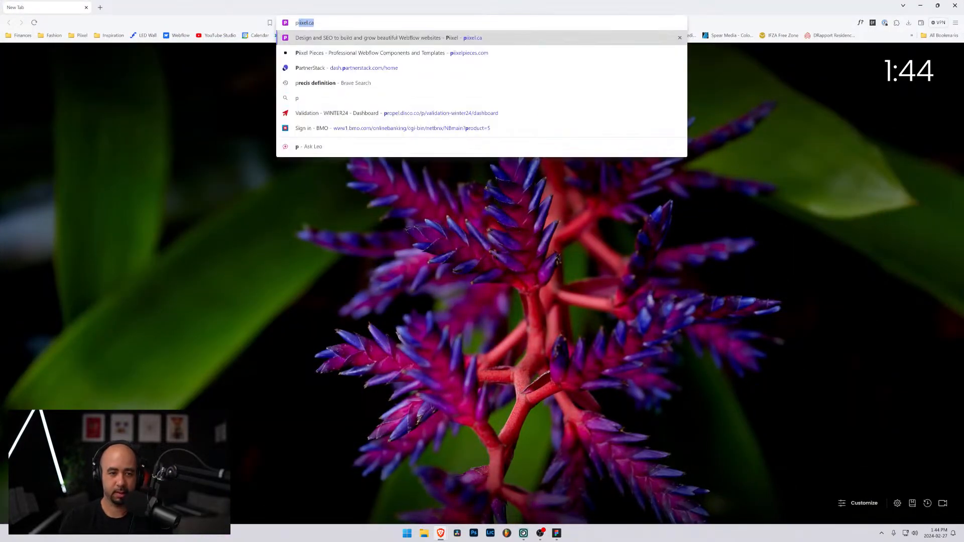
pyautogui.press('Down')
pyautogui.press('Return')
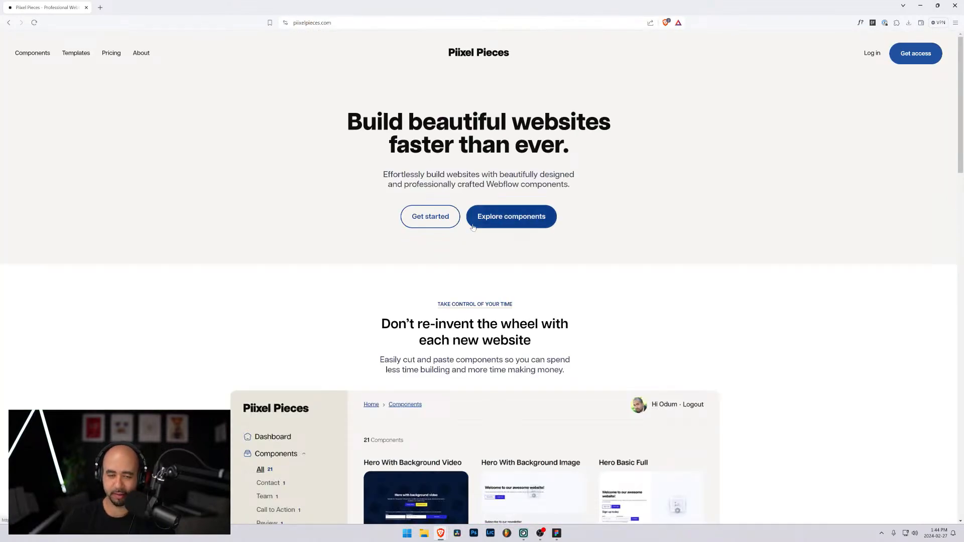
# Enlarge the site to 125% and examine the Forever free and All-access plans on its pricing page
pyautogui.hotkey('ctrl', '+')
pyautogui.hotkey('ctrl', '+')
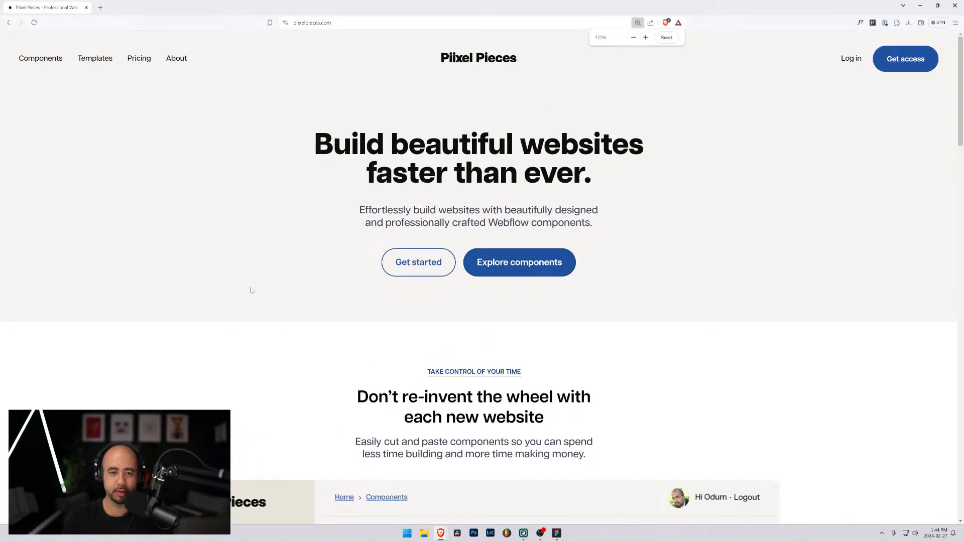
pyautogui.click(427, 256)
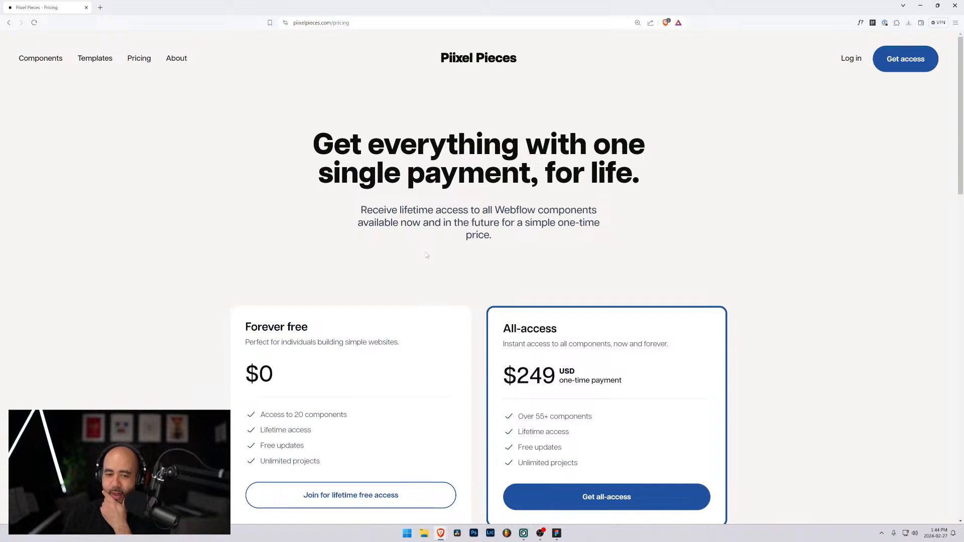
pyautogui.scroll(-3, 425, 255)
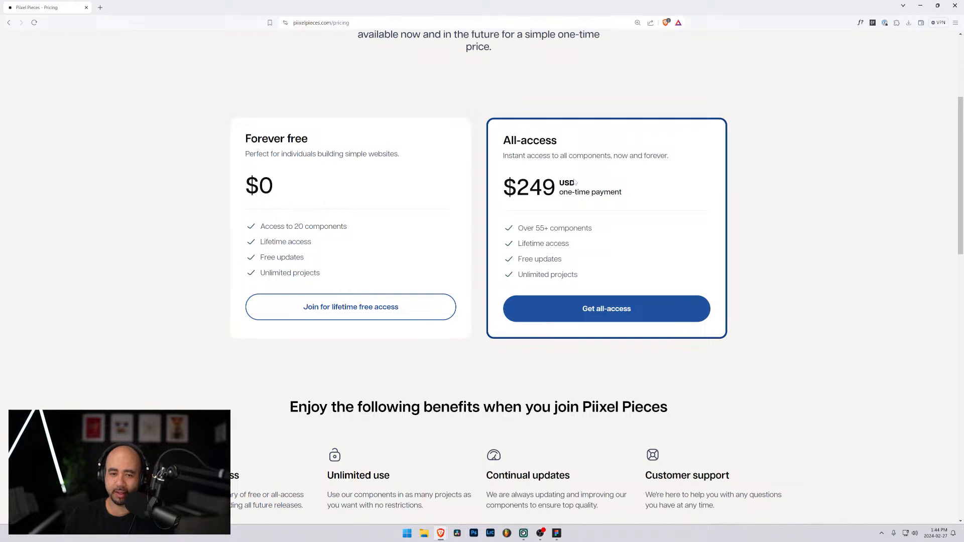
pyautogui.moveTo(517, 188); pyautogui.dragTo(606, 187)
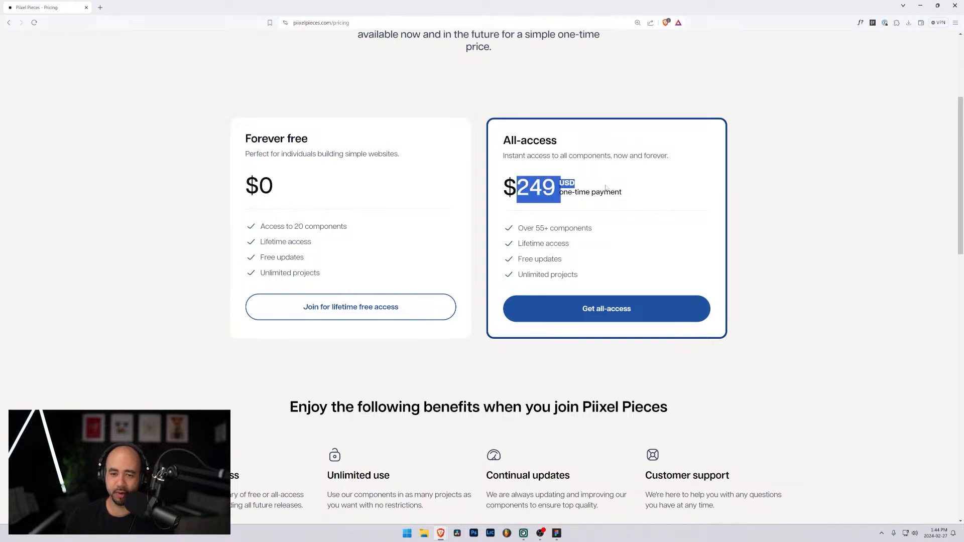
pyautogui.click(618, 244)
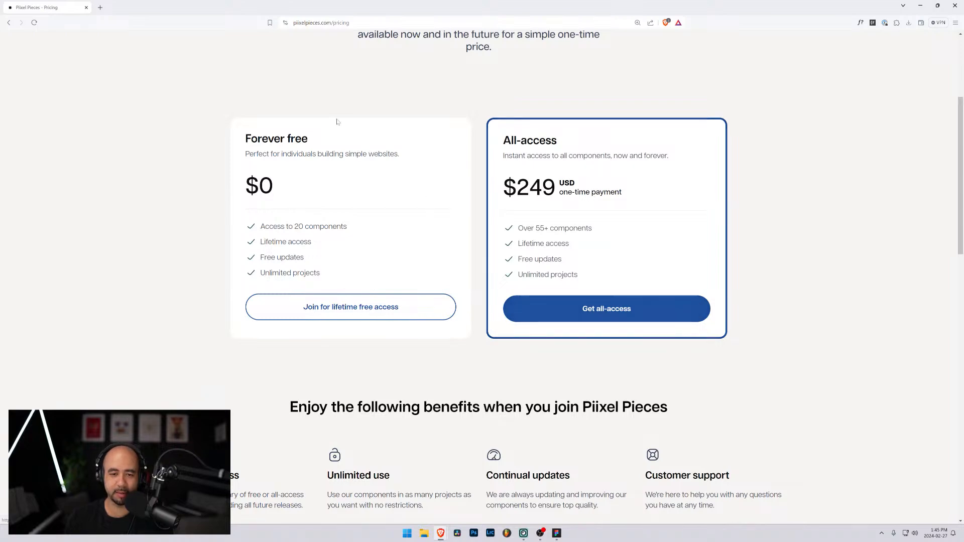
# Return to Figma and move the Activation line up closer to the Awareness line, to about Y 764
pyautogui.click(922, 6)
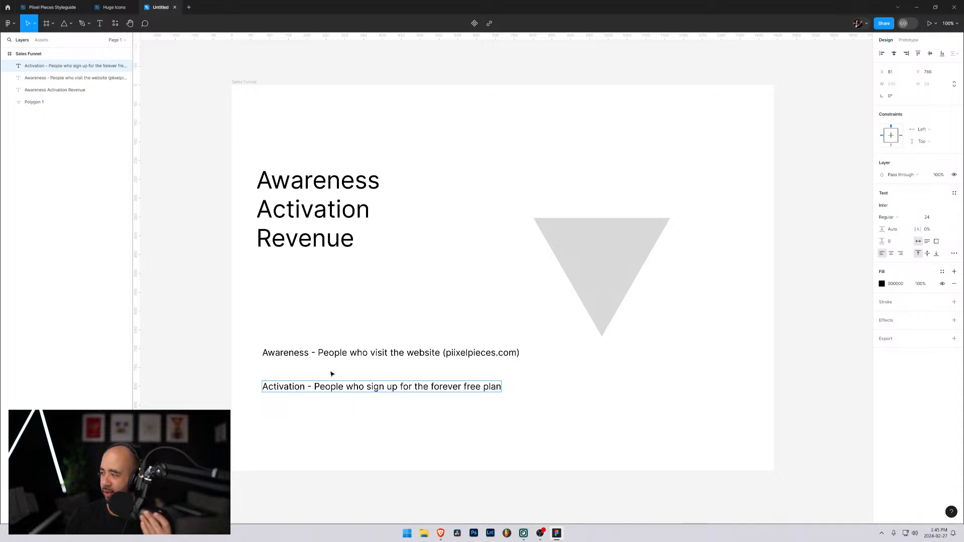
pyautogui.click(509, 398)
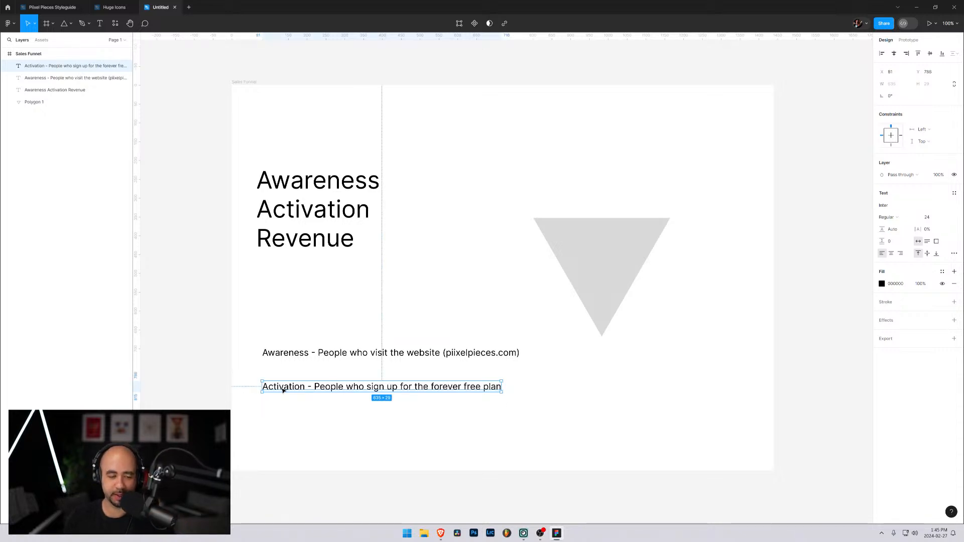
pyautogui.moveTo(283, 391); pyautogui.dragTo(287, 383)
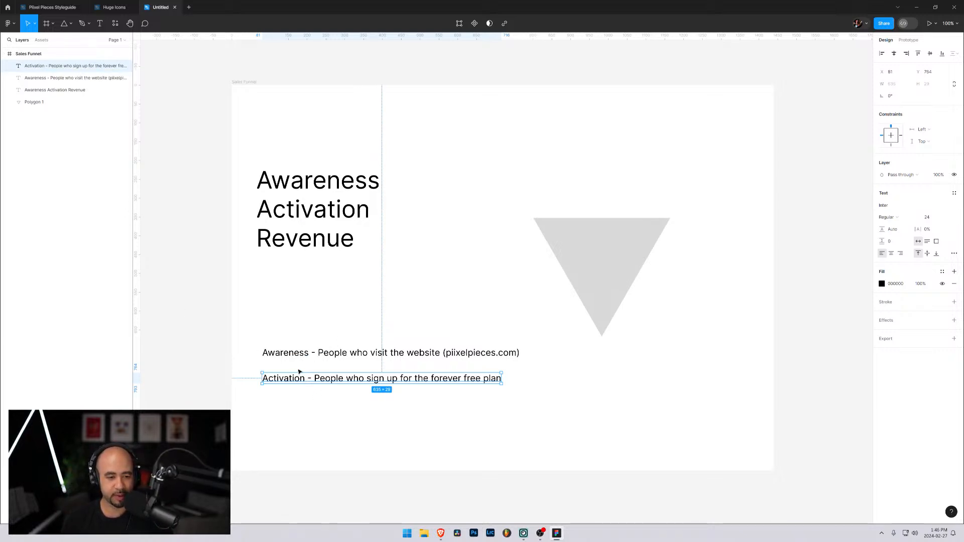
# Duplicate the Activation line directly below it at about Y 842 and change the copy's label to "Revenue"
pyautogui.moveTo(295, 376); pyautogui.dragTo(245, 406)
pyautogui.doubleClick(300, 408)
pyautogui.click(314, 408)
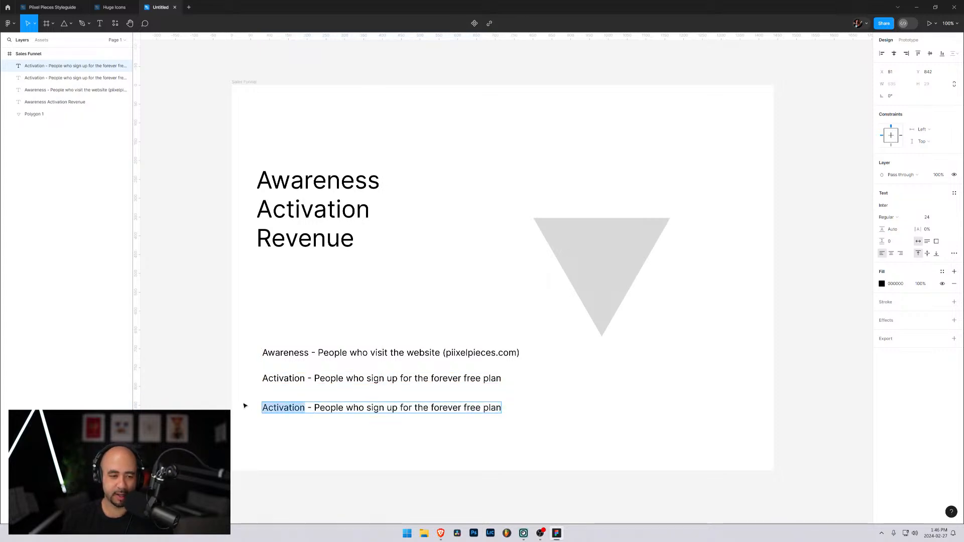
pyautogui.write('Rev')
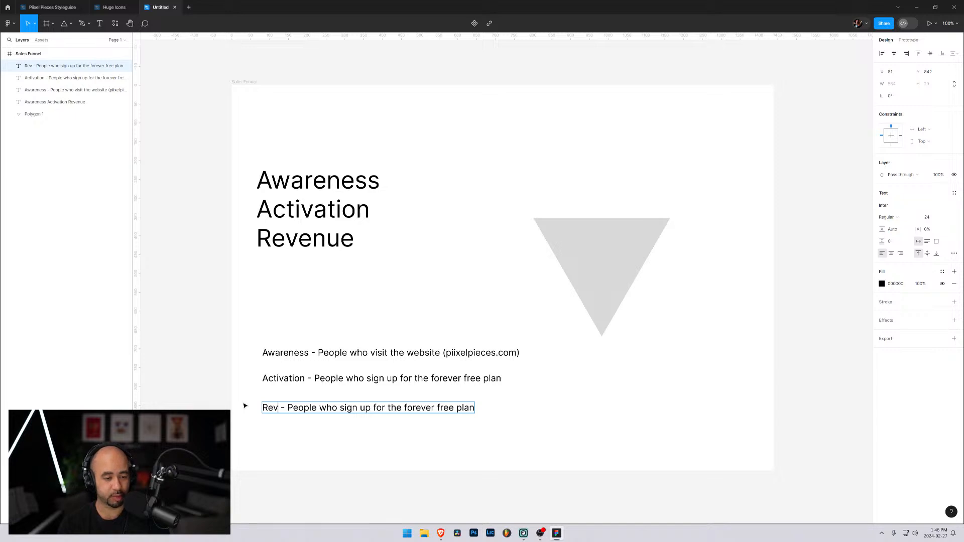
pyautogui.write('enue')
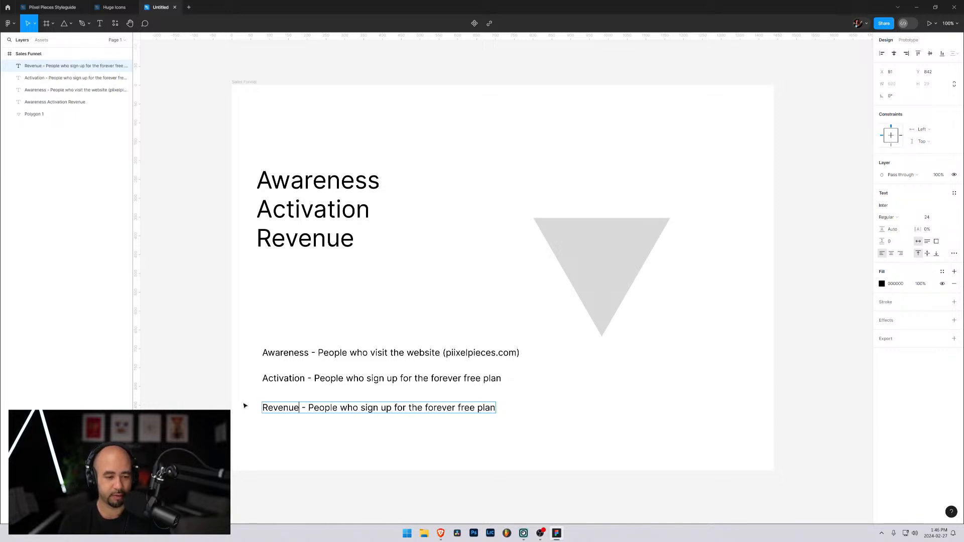
# Replace "forever free plan" in the Revenue line with "all-access plan and"
pyautogui.hotkey('ctrl', 'shift', 'Right')
pyautogui.hotkey('ctrl', 'shift', 'Right')
pyautogui.hotkey('ctrl', 'shift', 'Right')
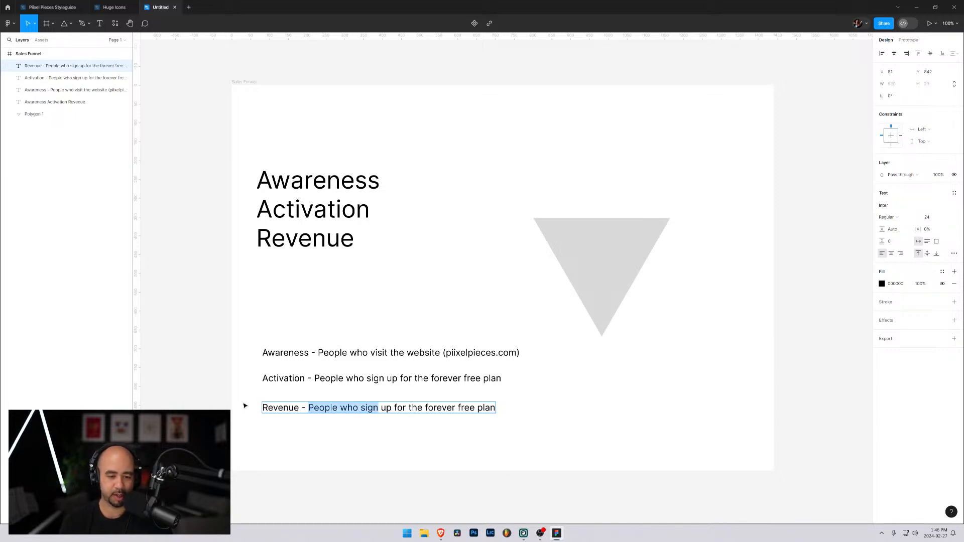
pyautogui.press('Right')
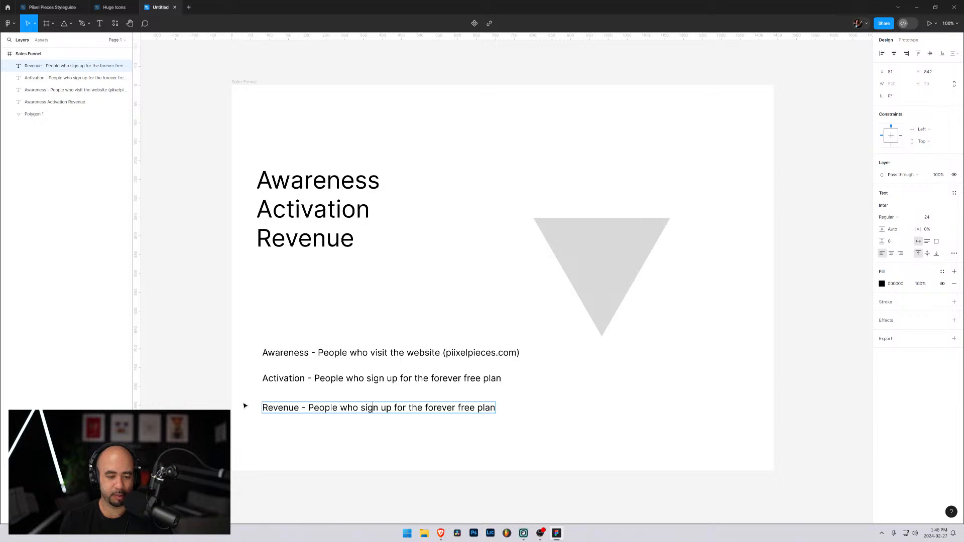
pyautogui.press('Right')
pyautogui.press('Right')
pyautogui.press('Right')
pyautogui.press('Right')
pyautogui.press('Right')
pyautogui.press('Right')
pyautogui.press('Right')
pyautogui.press('Right')
pyautogui.press('Right')
pyautogui.press('Right')
pyautogui.press('Right')
pyautogui.press('Right')
pyautogui.hotkey('ctrl', 'shift', 'Right')
pyautogui.hotkey('ctrl', 'shift', 'Right')
pyautogui.hotkey('ctrl', 'shift', 'Right')
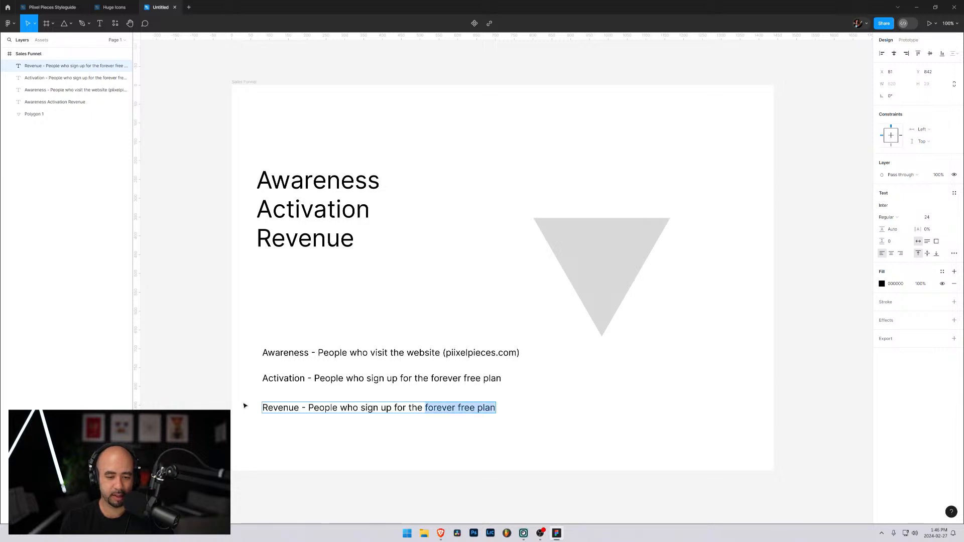
pyautogui.write('all-access')
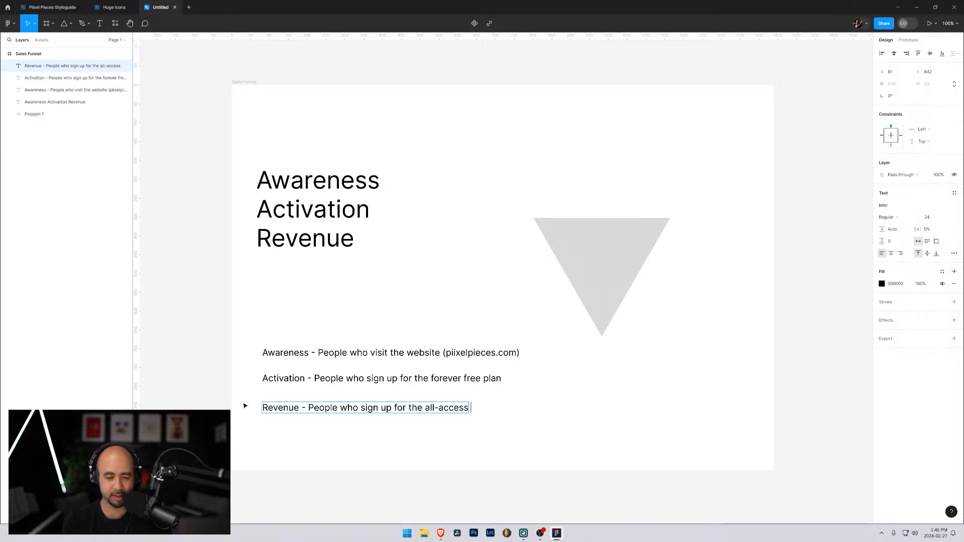
pyautogui.write('plan and')
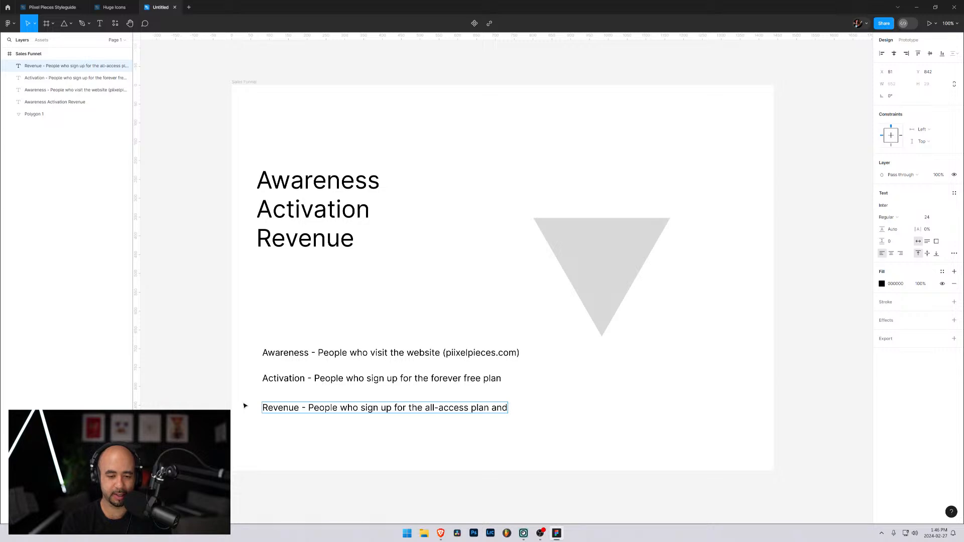
pyautogui.write(' pay')
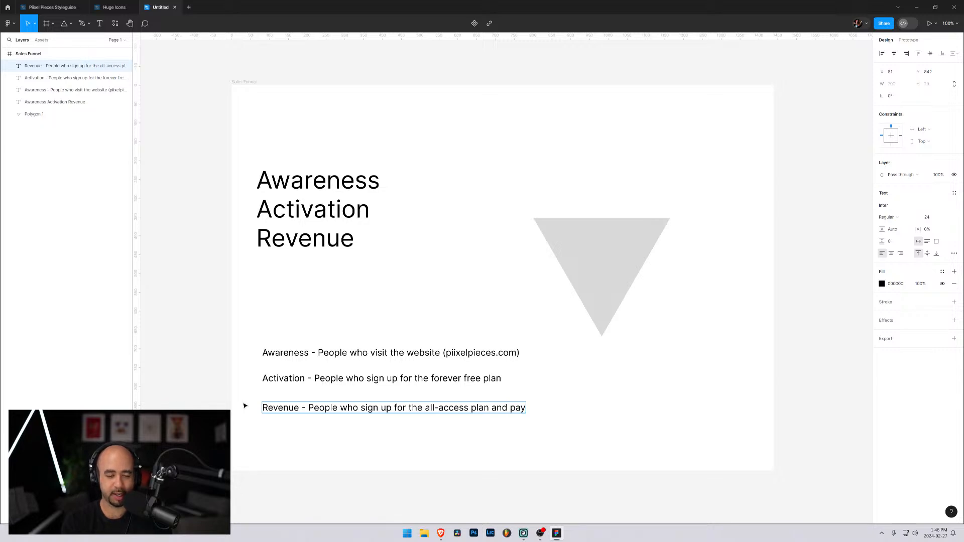
pyautogui.write(' the')
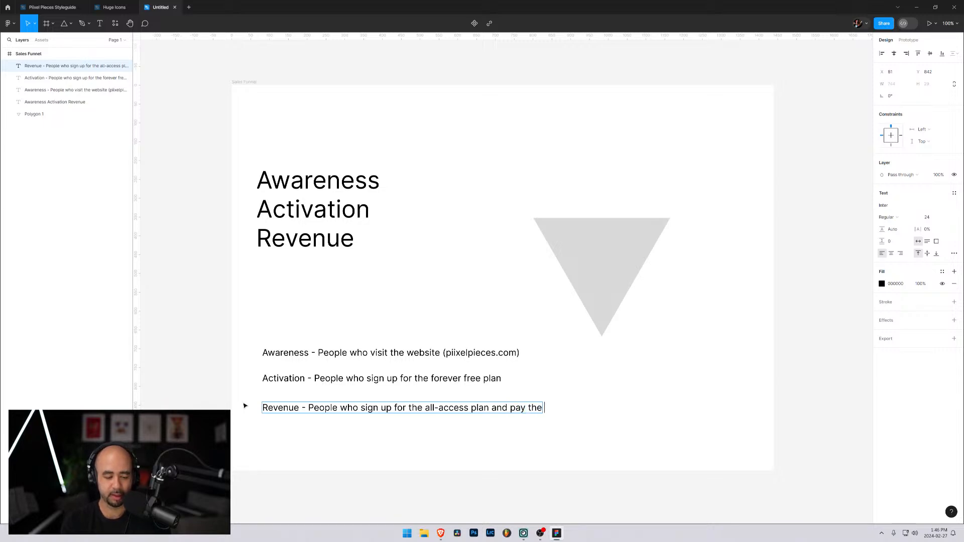
pyautogui.write(' one-time')
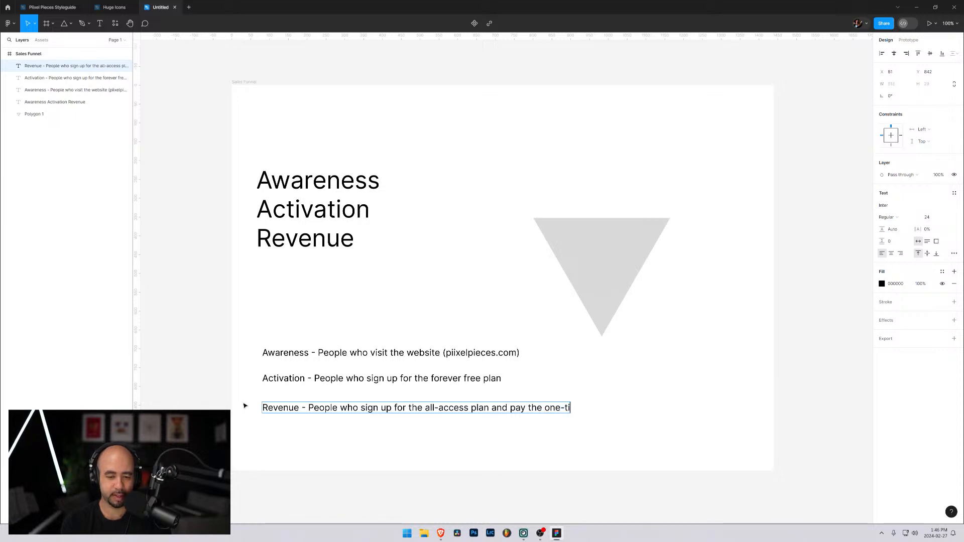
# Extend the Revenue description with "pay the one-time payment cost"
pyautogui.press('BackSpace')
pyautogui.press('BackSpace')
pyautogui.write('me pal')
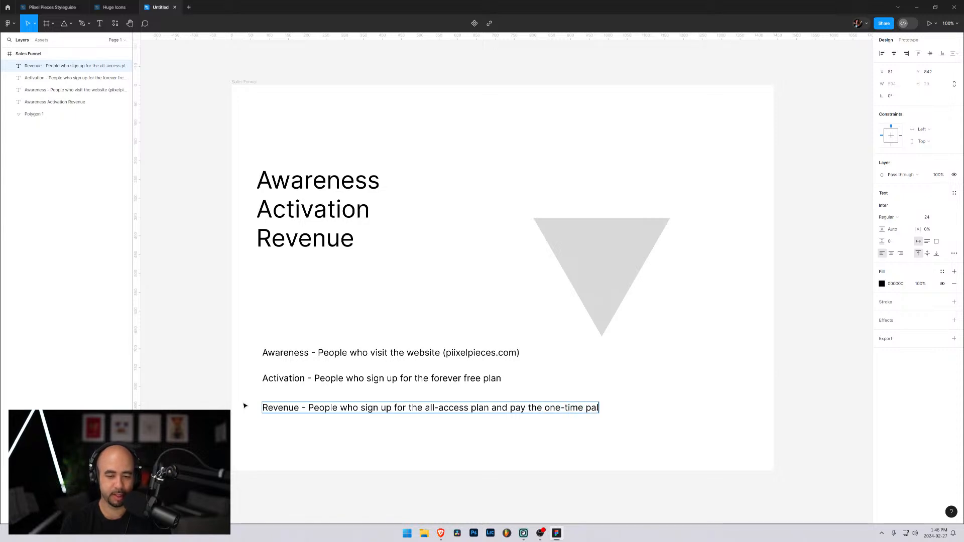
pyautogui.press('BackSpace')
pyautogui.write('yment cost')
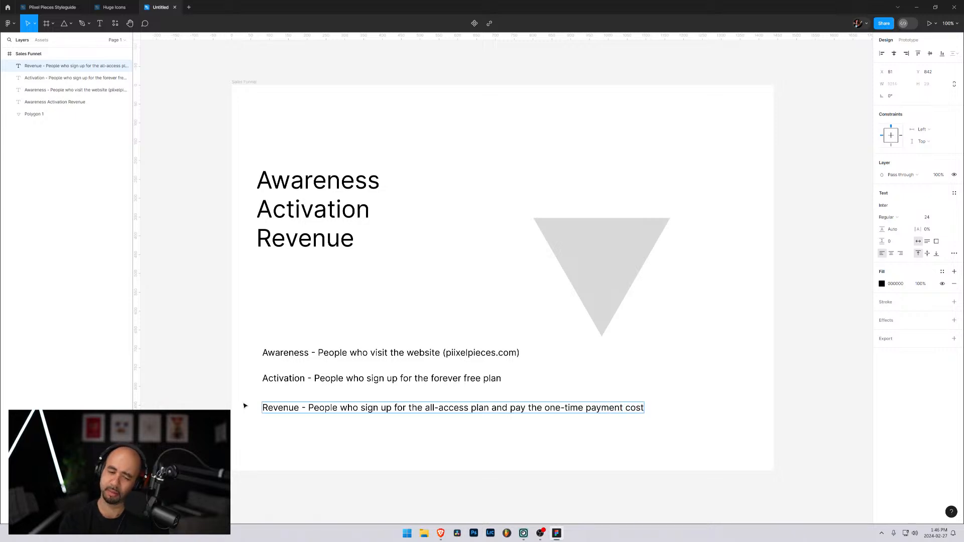
# Replace "payment cost" at the end of the Revenue description with "fee" and finish editing the text
pyautogui.press('BackSpace')
pyautogui.press('BackSpace')
pyautogui.press('BackSpace')
pyautogui.press('BackSpace')
pyautogui.press('BackSpace')
pyautogui.press('BackSpace')
pyautogui.press('BackSpace')
pyautogui.press('BackSpace')
pyautogui.press('BackSpace')
pyautogui.press('BackSpace')
pyautogui.press('BackSpace')
pyautogui.press('BackSpace')
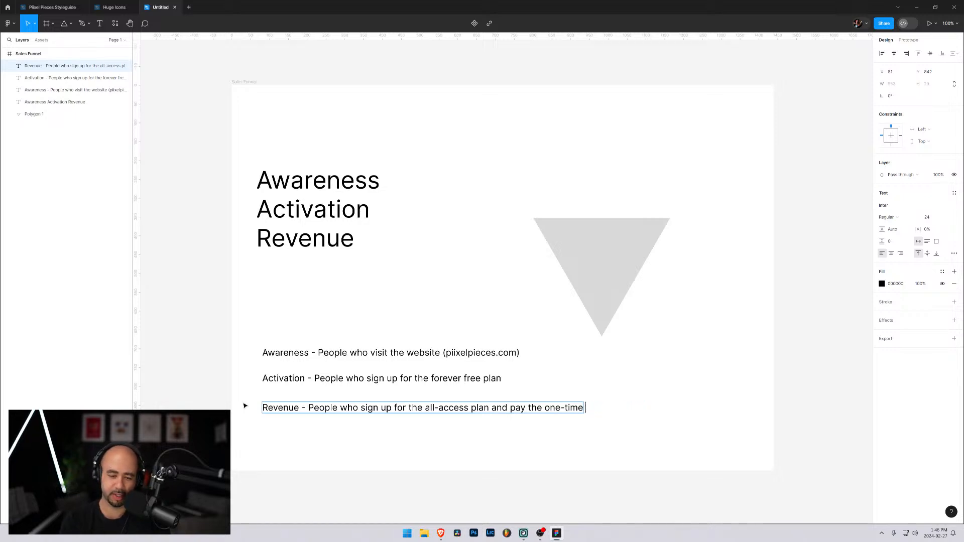
pyautogui.write('fee')
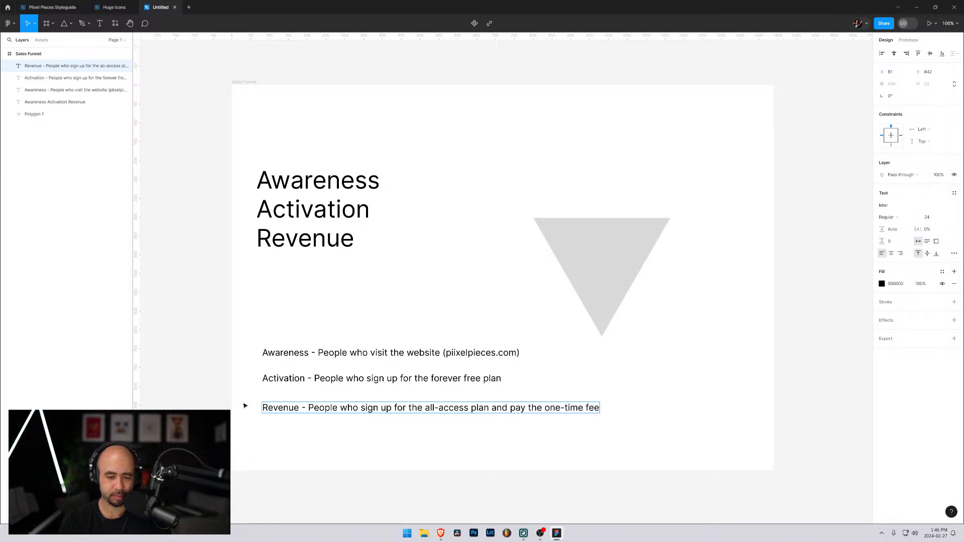
pyautogui.press('Escape')
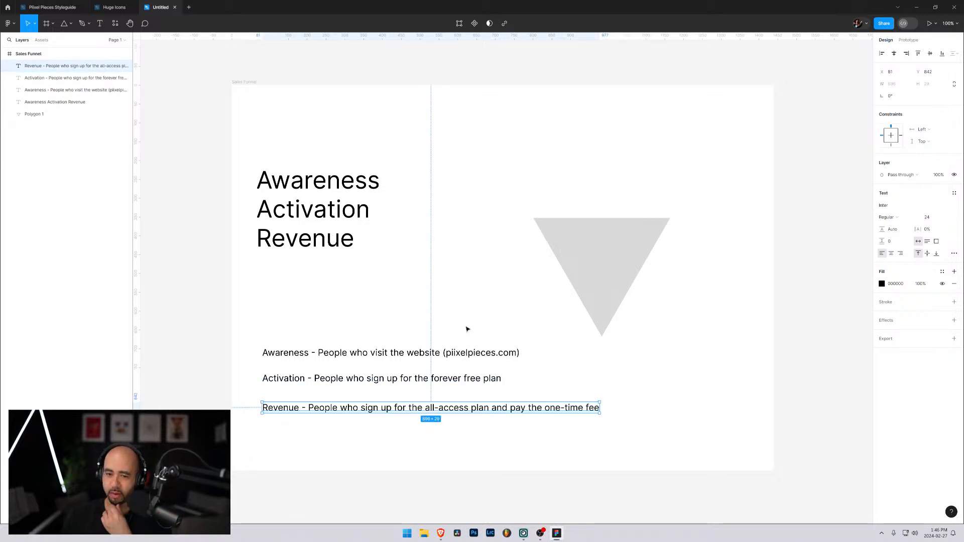
# Delete the large Awareness Activation Revenue text block and move the three description lines together up near the frame's upper edge
pyautogui.click(314, 232)
pyautogui.press('Delete')
pyautogui.click(290, 353)
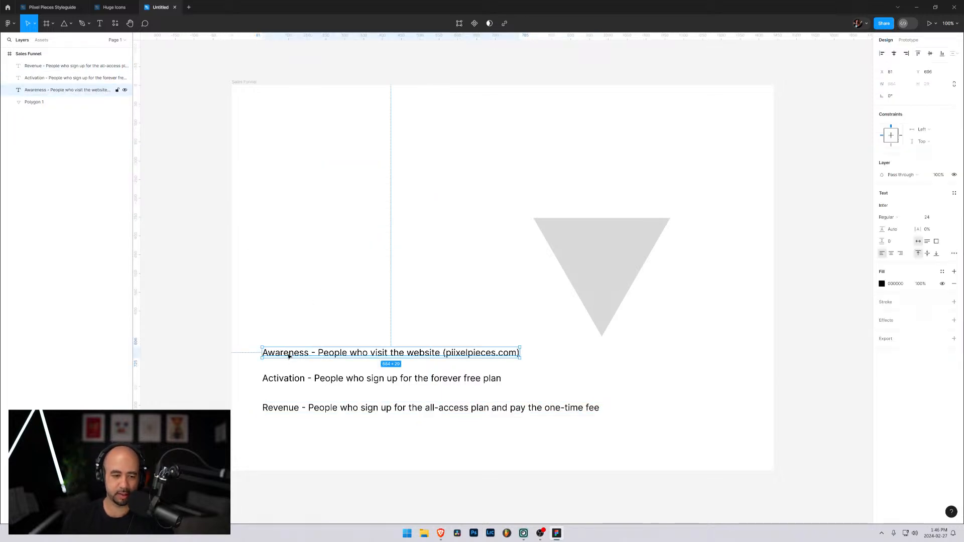
pyautogui.keyDown('shift'); pyautogui.click(281, 379); pyautogui.keyUp('shift')
pyautogui.keyDown('shift'); pyautogui.click(281, 408); pyautogui.keyUp('shift')
pyautogui.moveTo(280, 376); pyautogui.dragTo(280, 145)
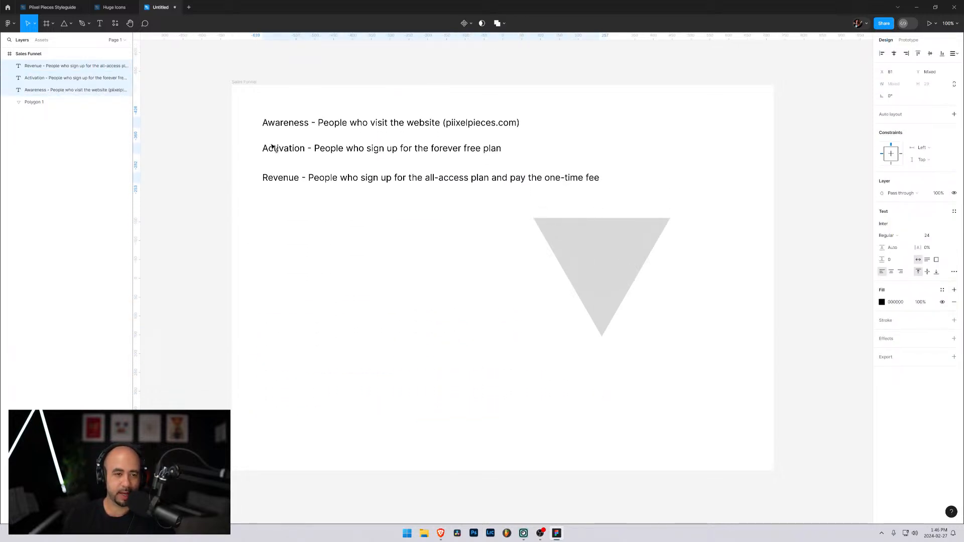
# Move the Activation line slightly down to about Y 158, midway between the Awareness and Revenue lines
pyautogui.click(332, 213)
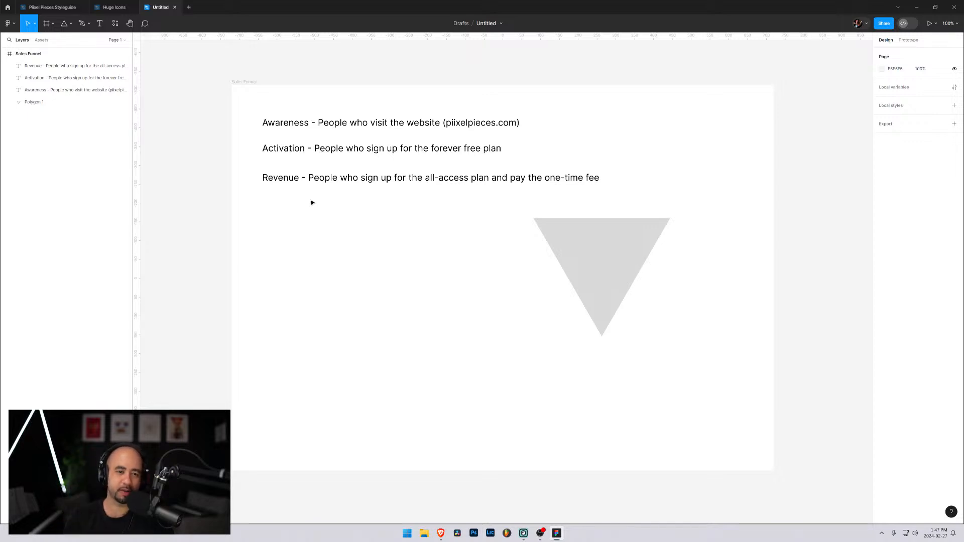
pyautogui.moveTo(289, 152); pyautogui.dragTo(289, 150)
pyautogui.click(384, 253)
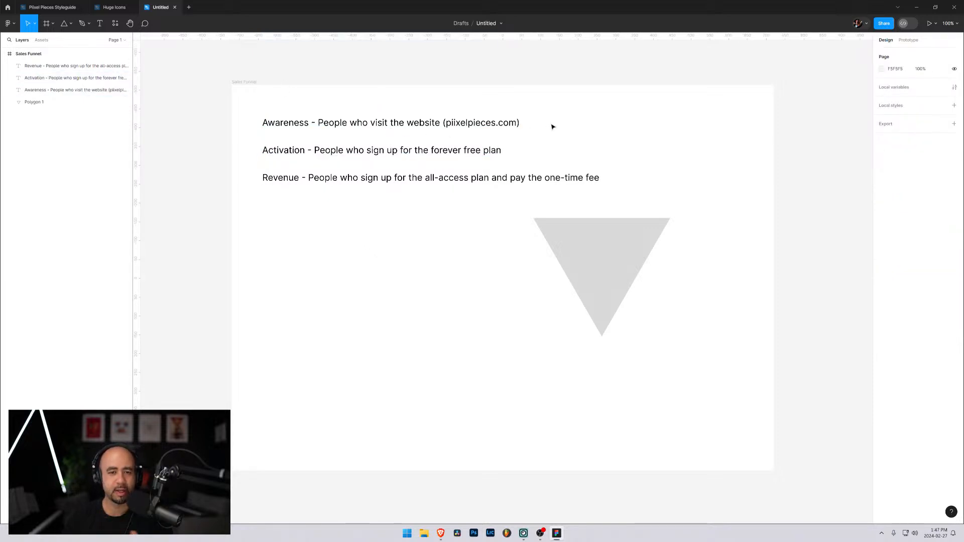
# Add a "10%" text label and place it between the Awareness and Activation lines at about X 816, Y 123
pyautogui.press('t')
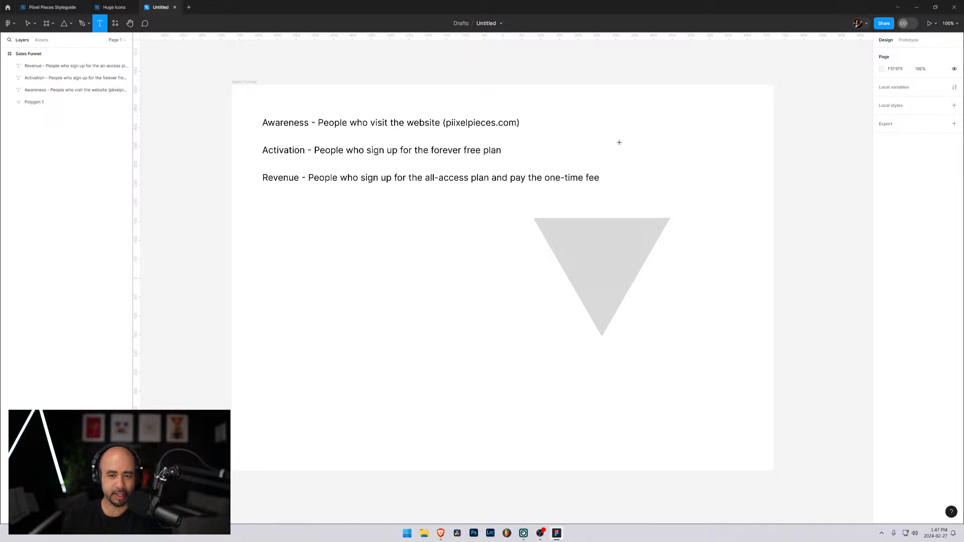
pyautogui.click(406, 322)
pyautogui.write('10%')
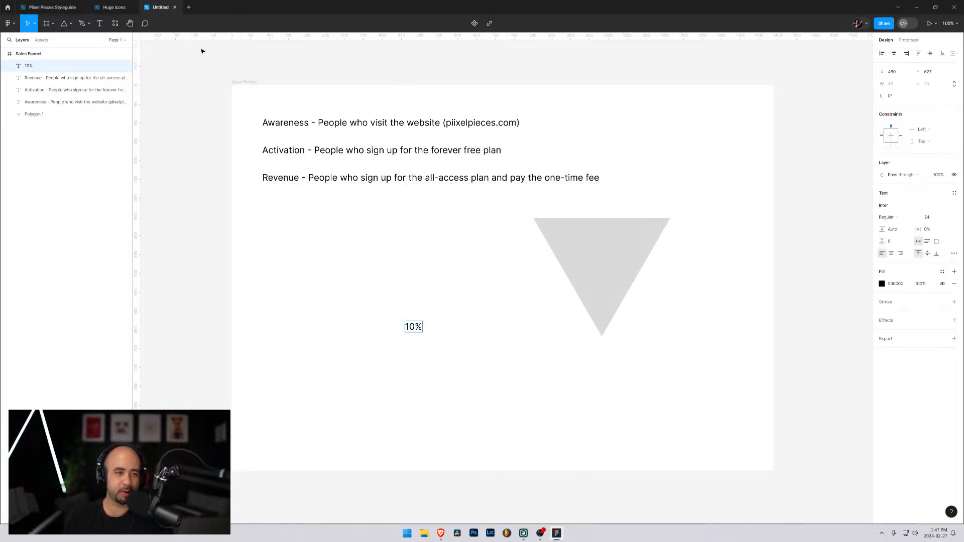
pyautogui.press('Escape')
pyautogui.moveTo(421, 330); pyautogui.dragTo(550, 140)
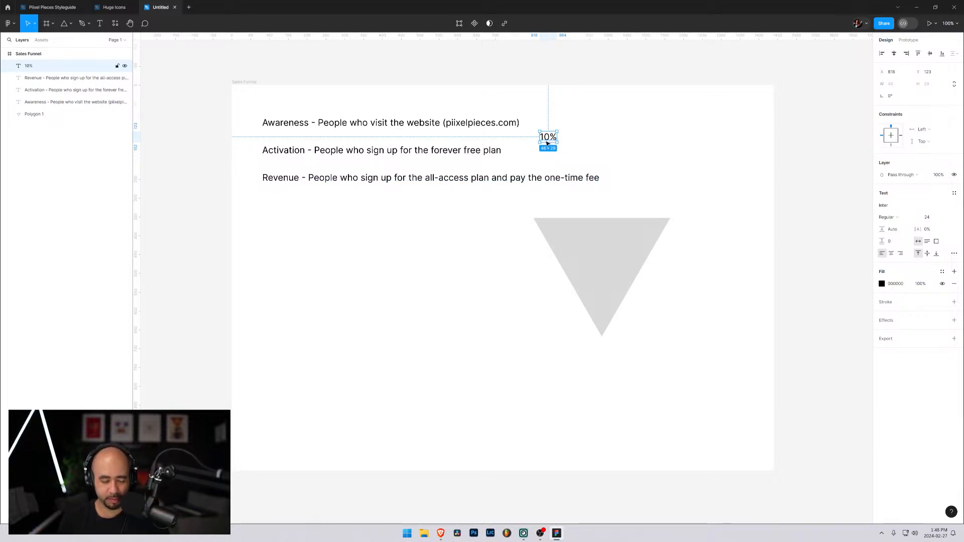
# Duplicate the 10% label straight down to about Y 197, between the Activation and Revenue lines
pyautogui.moveTo(549, 139); pyautogui.dragTo(603, 165)
pyautogui.hotkey('ctrl', 'z')
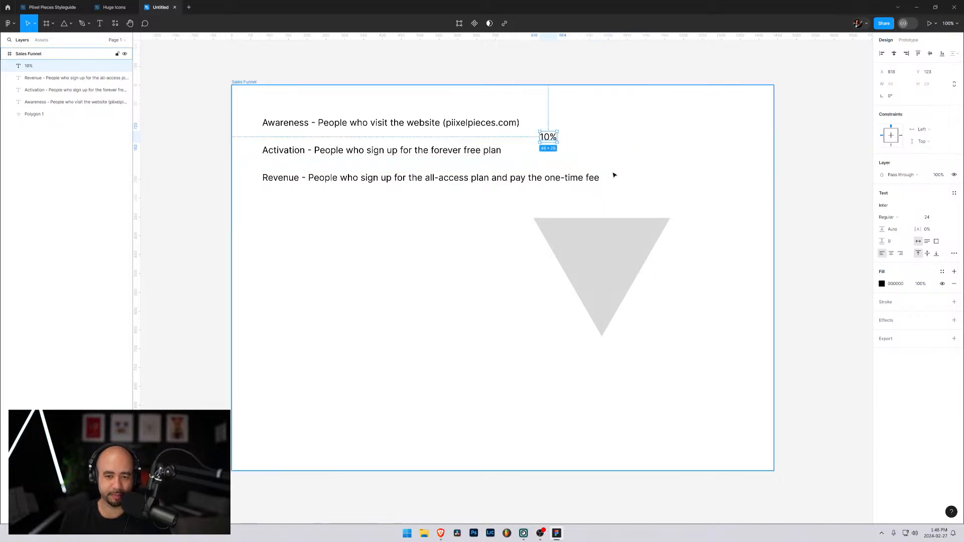
pyautogui.moveTo(554, 139); pyautogui.dragTo(551, 168)
pyautogui.keyDown('shift'); pyautogui.click(553, 142); pyautogui.keyUp('shift')
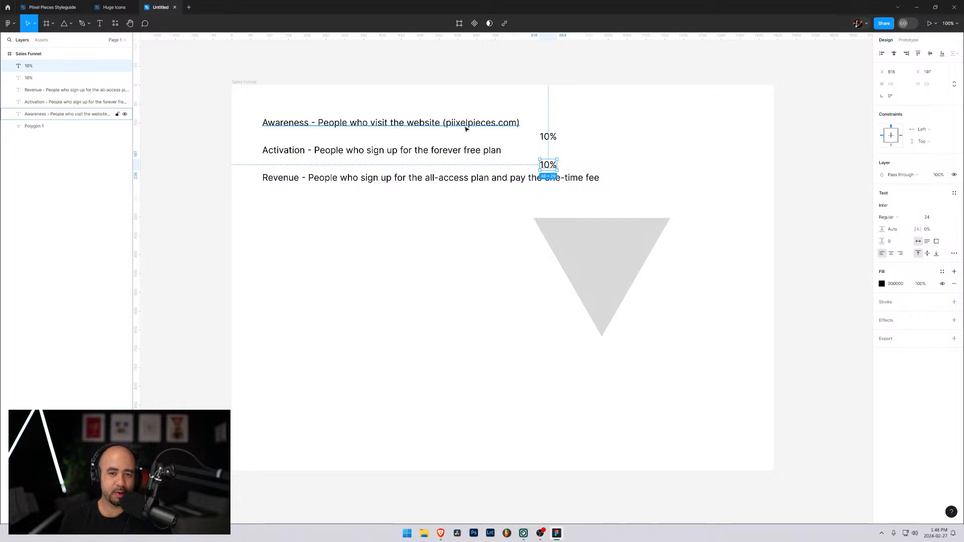
pyautogui.click(605, 136)
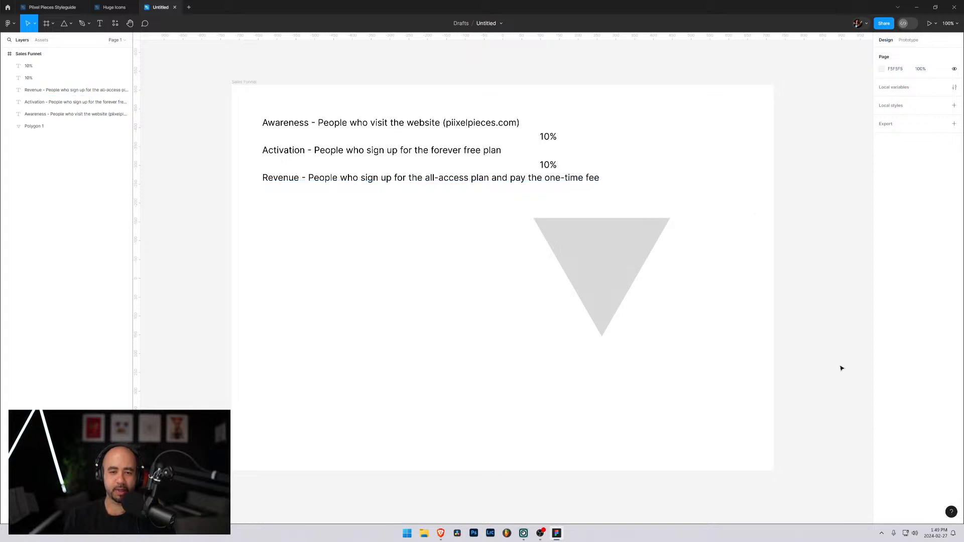
# Move the inverted triangle toward the frame's lower-right corner, to about X 1341, Y 852
pyautogui.click(614, 244)
pyautogui.moveTo(614, 243); pyautogui.dragTo(639, 292)
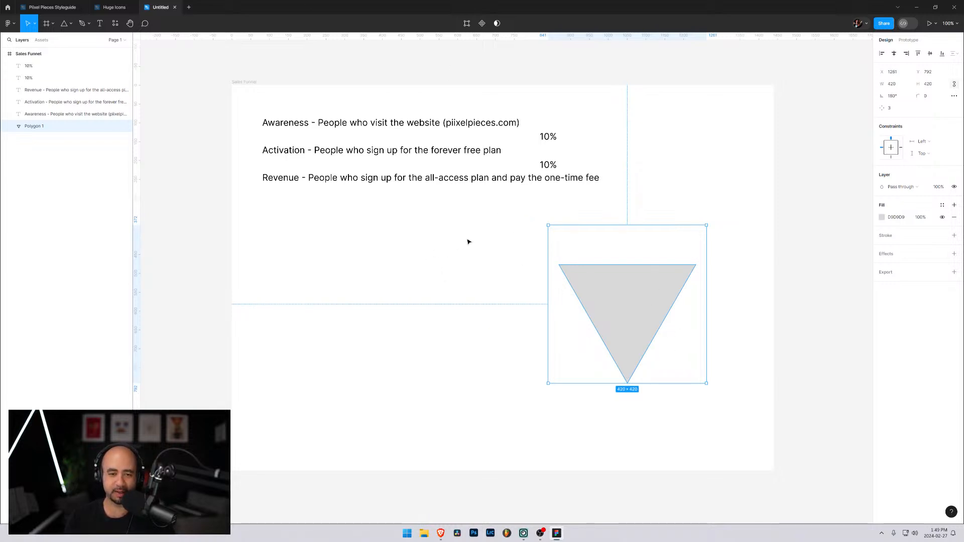
pyautogui.moveTo(611, 279); pyautogui.dragTo(641, 302)
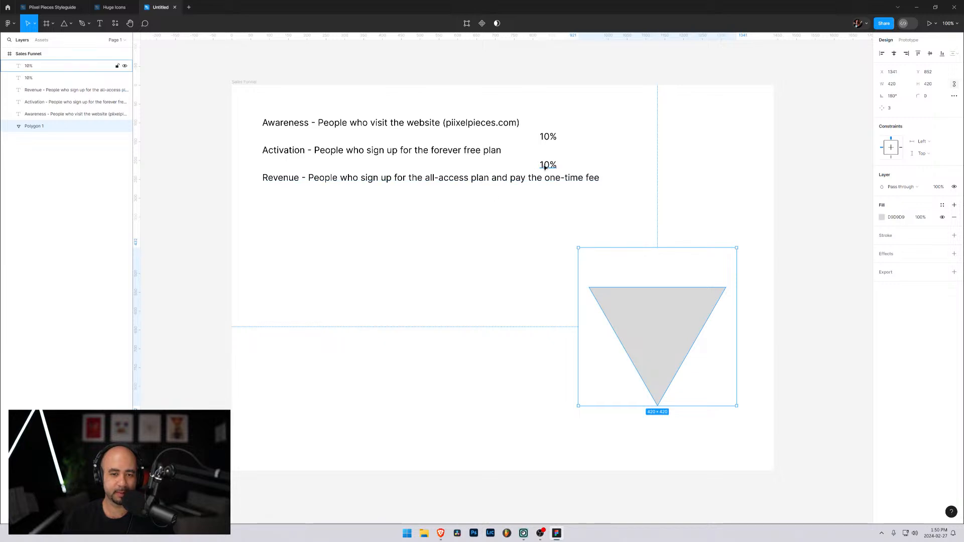
# Reorder the description text layers so Awareness comes first, followed by Activation and Revenue
pyautogui.click(288, 183)
pyautogui.keyDown('shift'); pyautogui.click(287, 124); pyautogui.keyUp('shift')
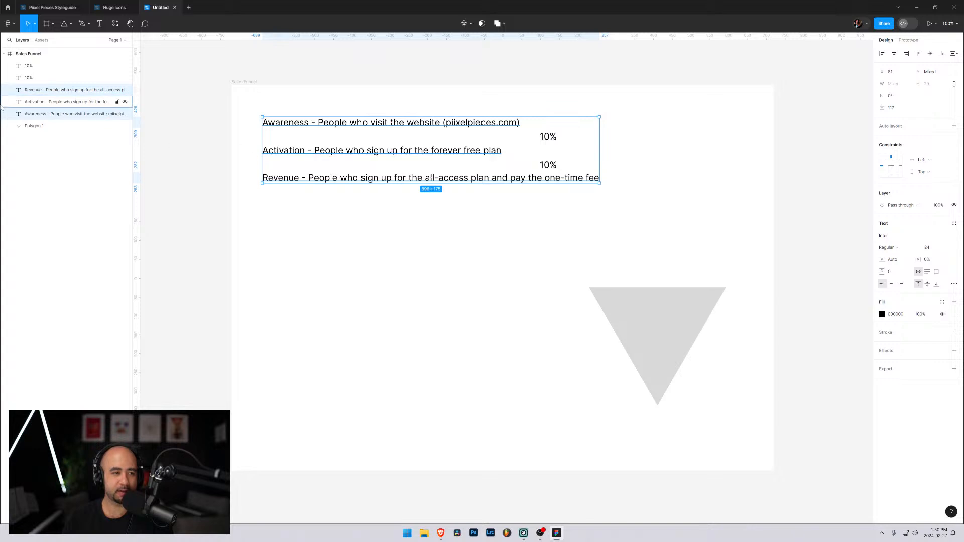
pyautogui.click(59, 93)
pyautogui.click(34, 103)
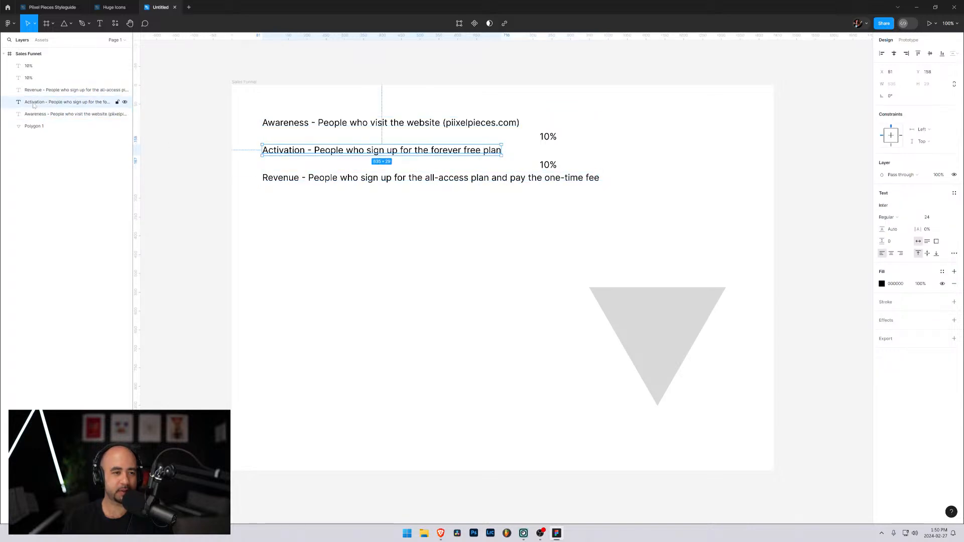
pyautogui.click(34, 90)
pyautogui.click(35, 115)
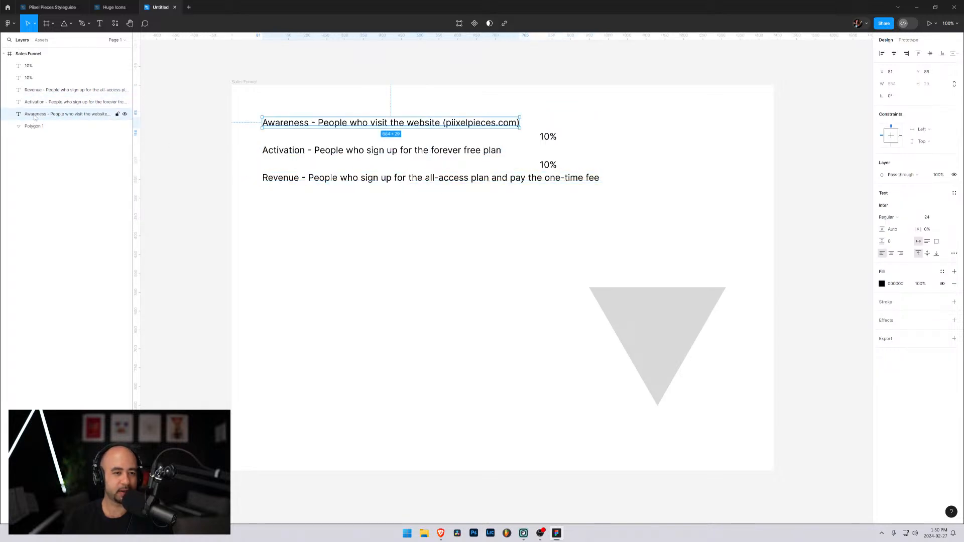
pyautogui.moveTo(34, 114)
pyautogui.mouseDown()
pyautogui.moveTo(35, 86)
pyautogui.moveTo(34, 102)
pyautogui.mouseUp()
pyautogui.click(33, 103)
pyautogui.click(34, 90)
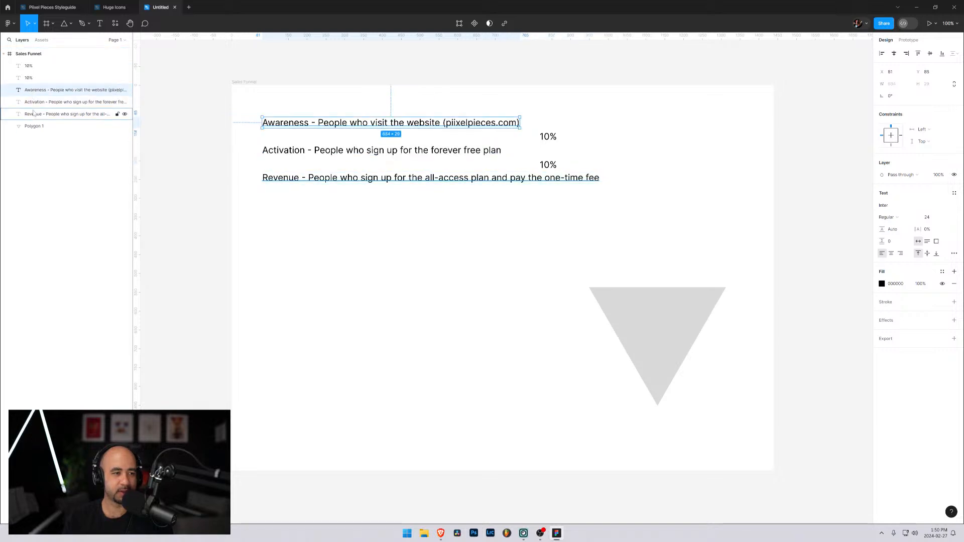
# Wrap the three description lines in a vertical auto layout frame and increase its item spacing to 74
pyautogui.keyDown('shift'); pyautogui.click(33, 114); pyautogui.keyUp('shift')
pyautogui.hotkey('shift', 'a')
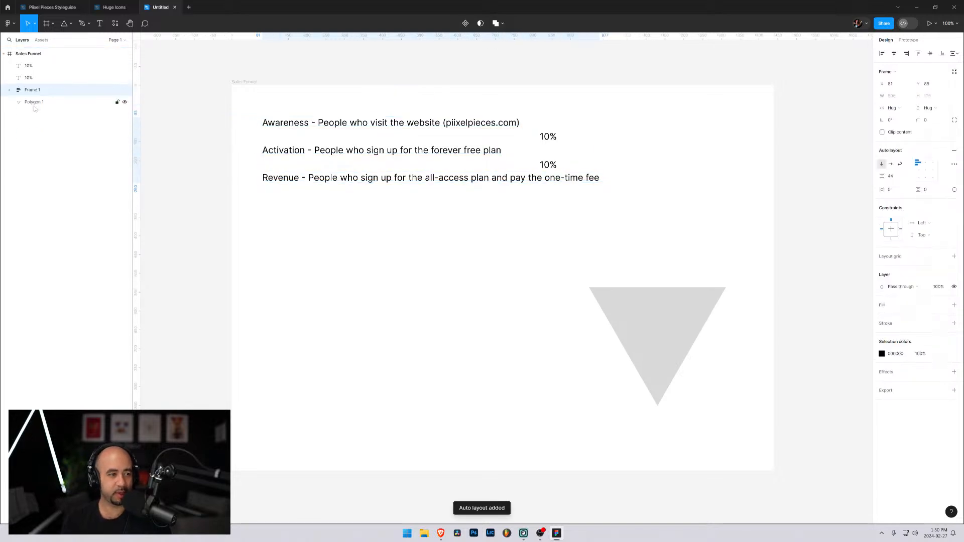
pyautogui.click(30, 92)
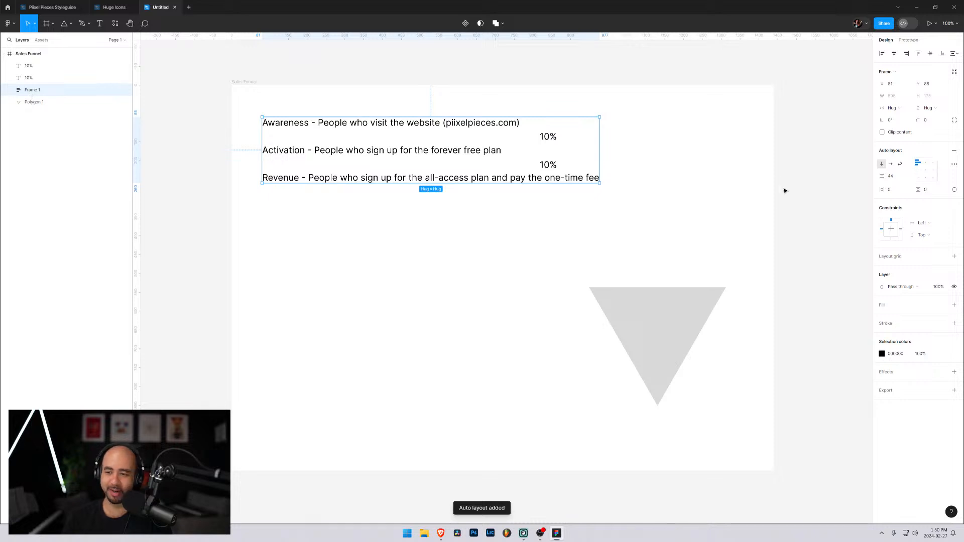
pyautogui.moveTo(884, 176); pyautogui.dragTo(907, 176)
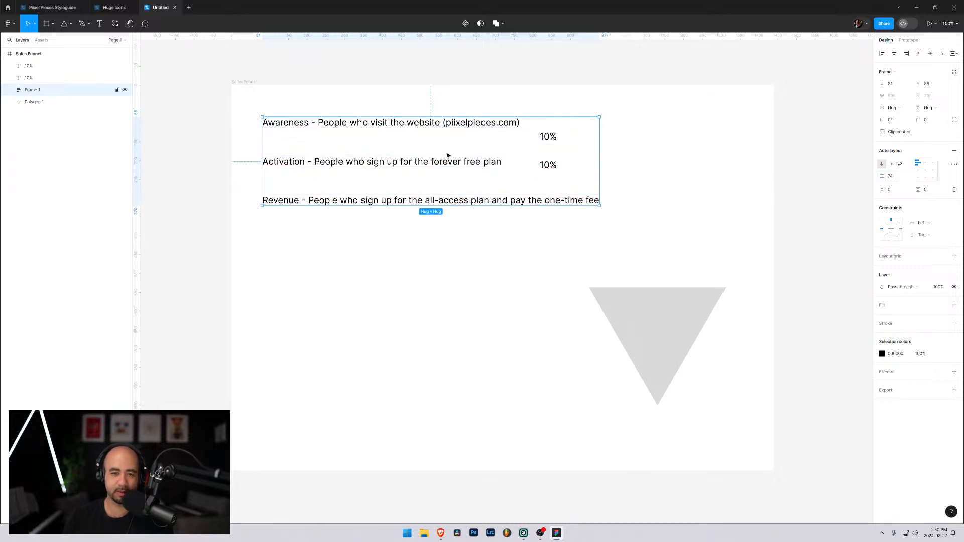
# Move the two 10% labels to X 249, one in each gap between the three description lines, and select both
pyautogui.click(27, 65)
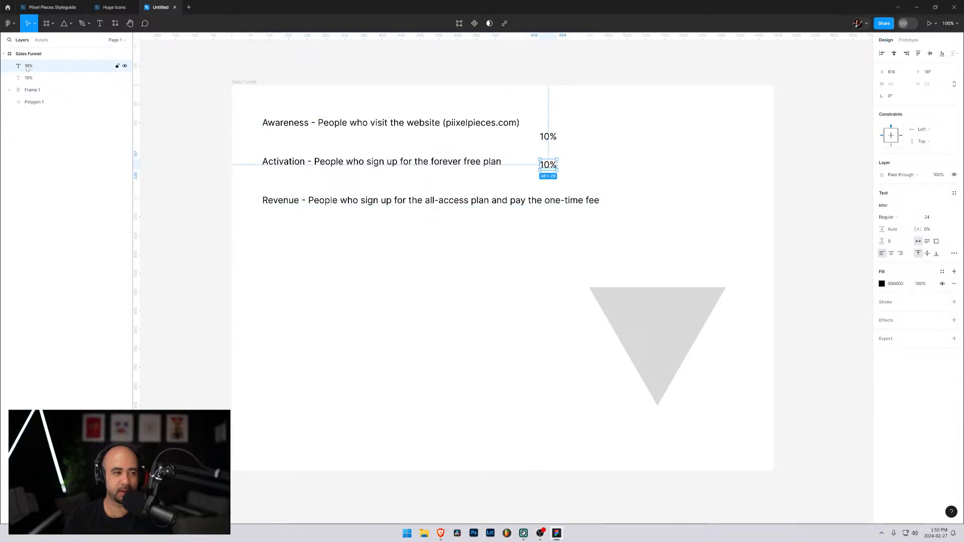
pyautogui.moveTo(548, 165); pyautogui.dragTo(335, 142)
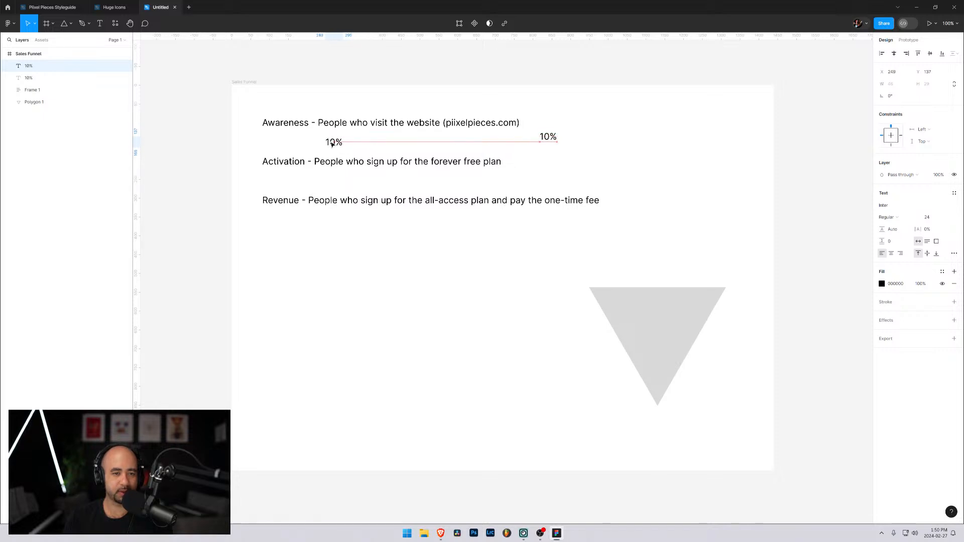
pyautogui.click(548, 137)
pyautogui.moveTo(548, 140); pyautogui.dragTo(334, 185)
pyautogui.click(424, 254)
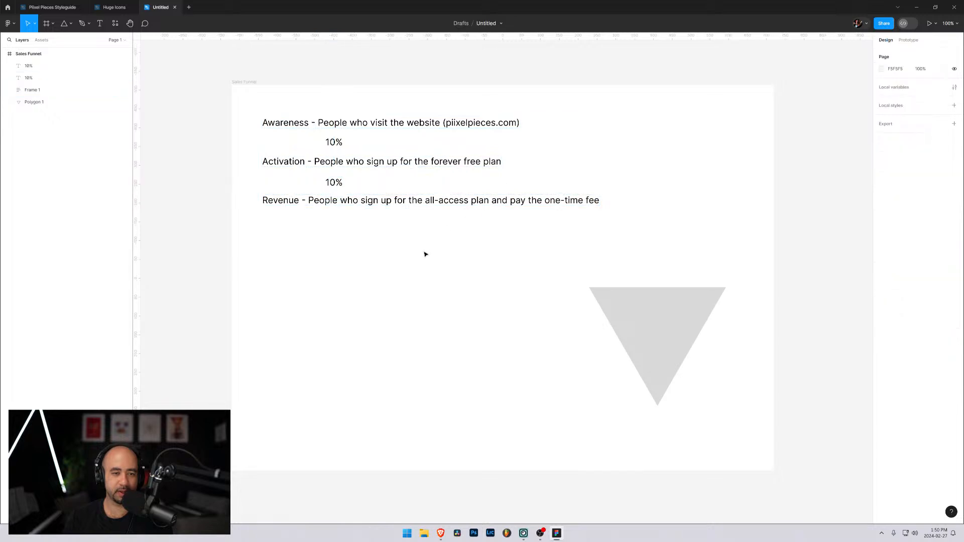
pyautogui.click(337, 147)
pyautogui.click(336, 184)
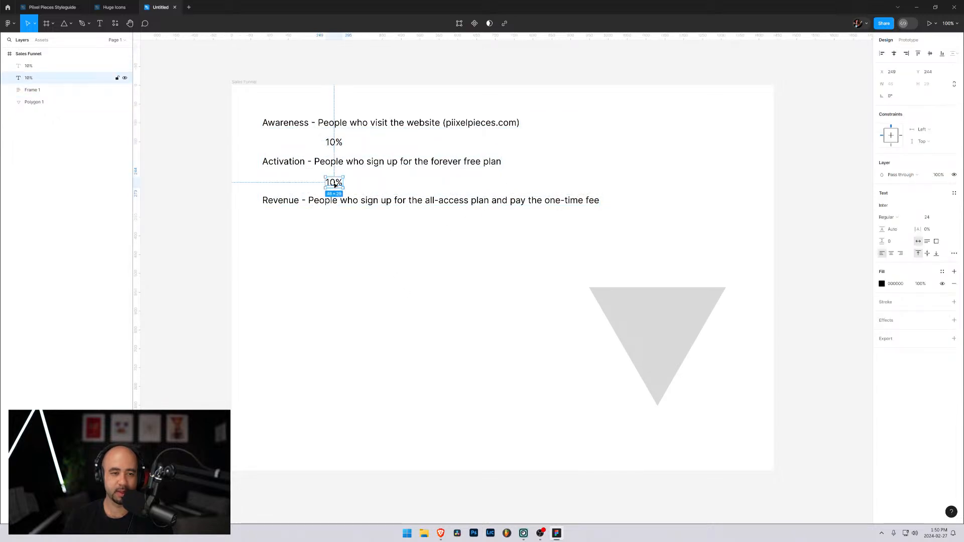
pyautogui.click(332, 145)
pyautogui.keyDown('shift'); pyautogui.click(333, 183); pyautogui.keyUp('shift')
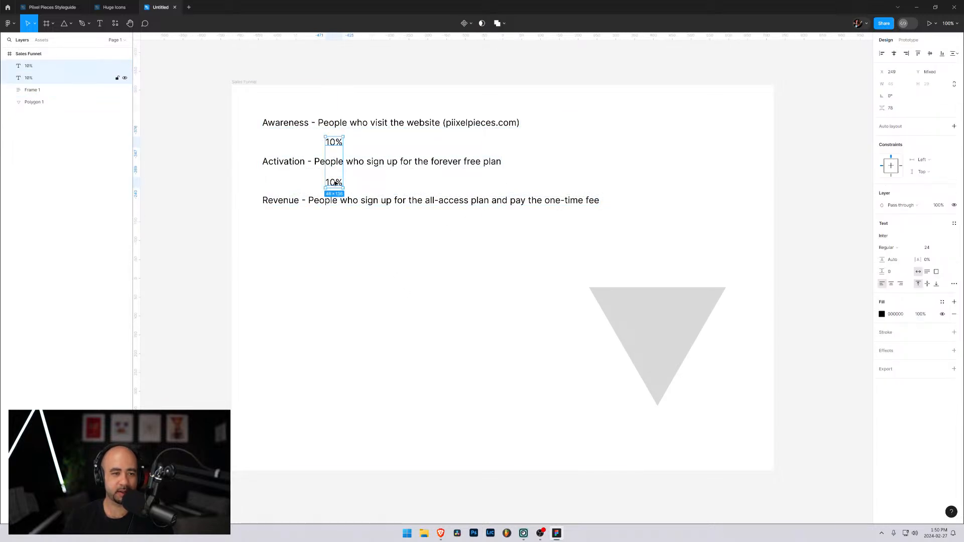
pyautogui.click(882, 314)
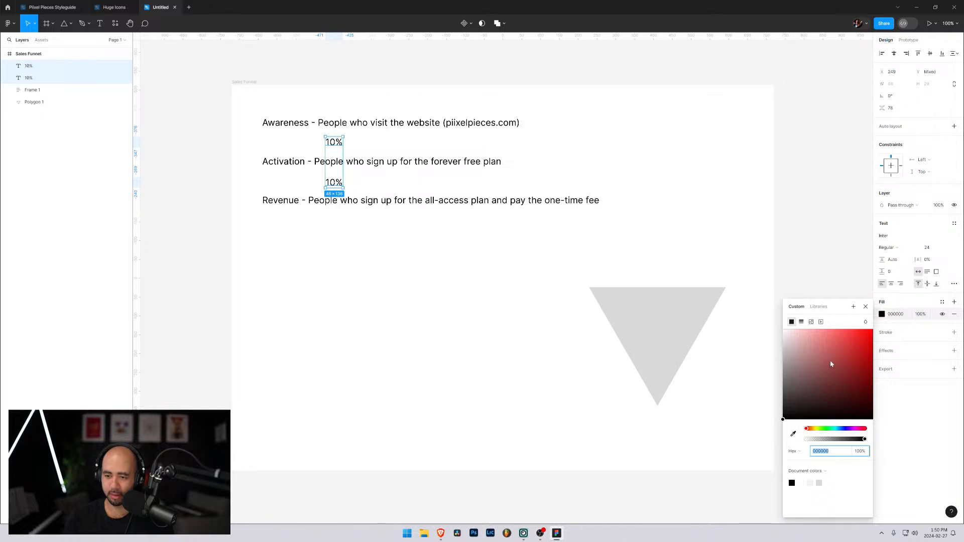
pyautogui.click(820, 307)
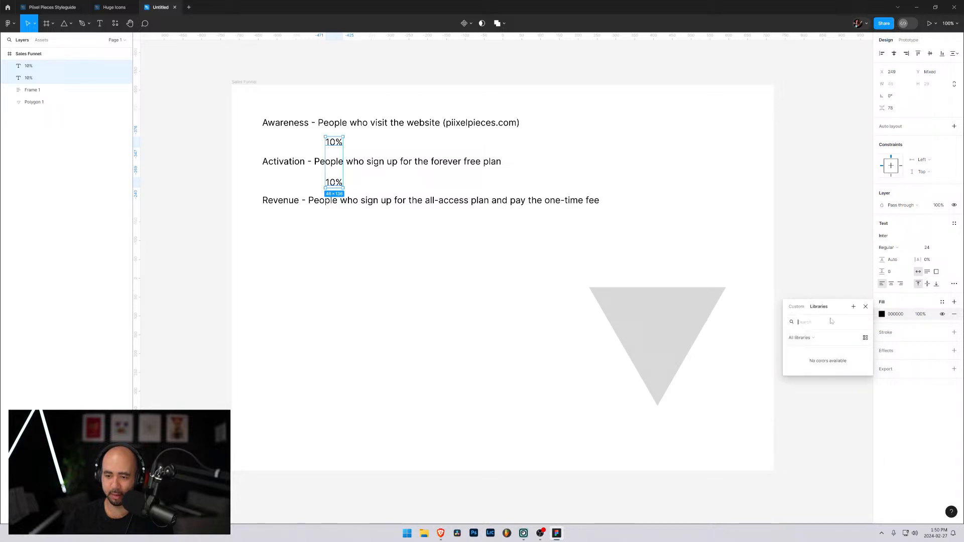
pyautogui.click(897, 343)
pyautogui.click(886, 370)
pyautogui.click(886, 351)
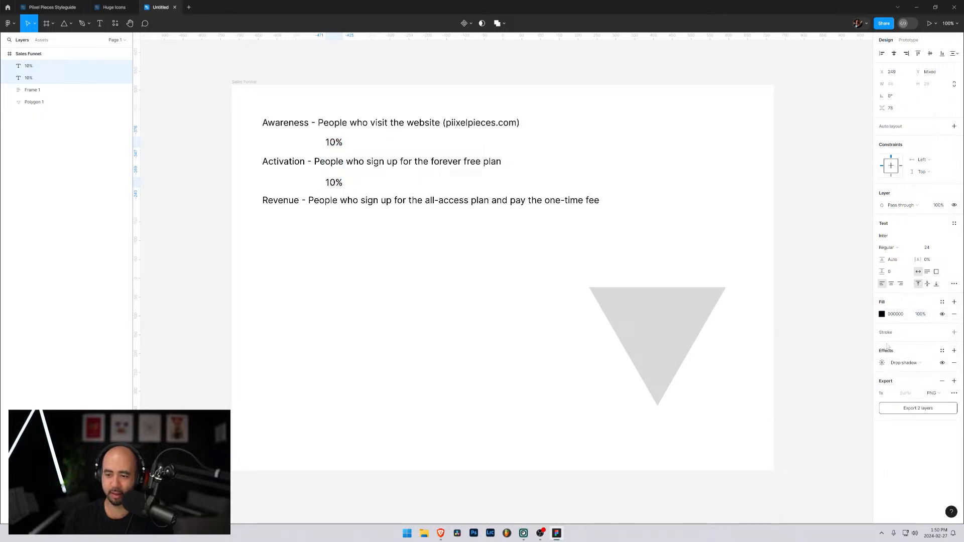
pyautogui.click(887, 332)
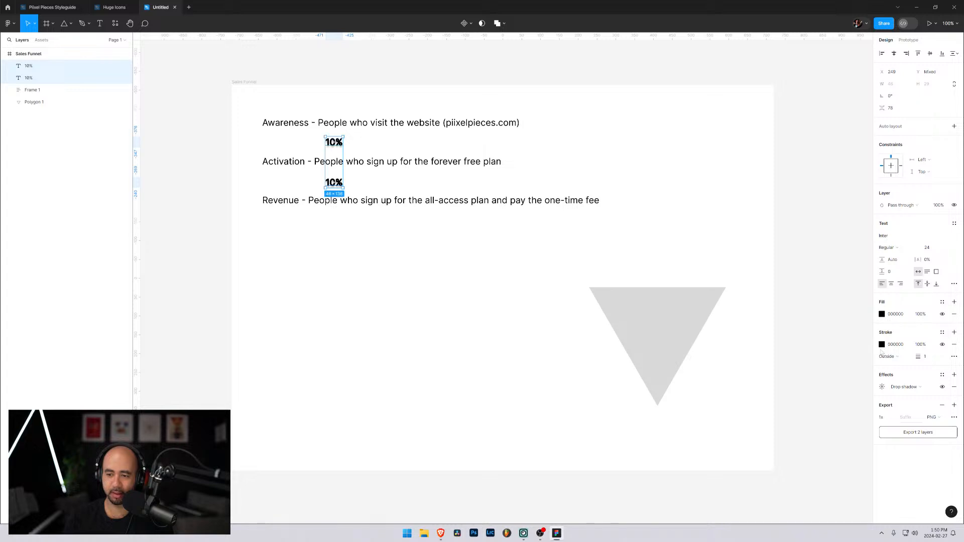
pyautogui.click(954, 345)
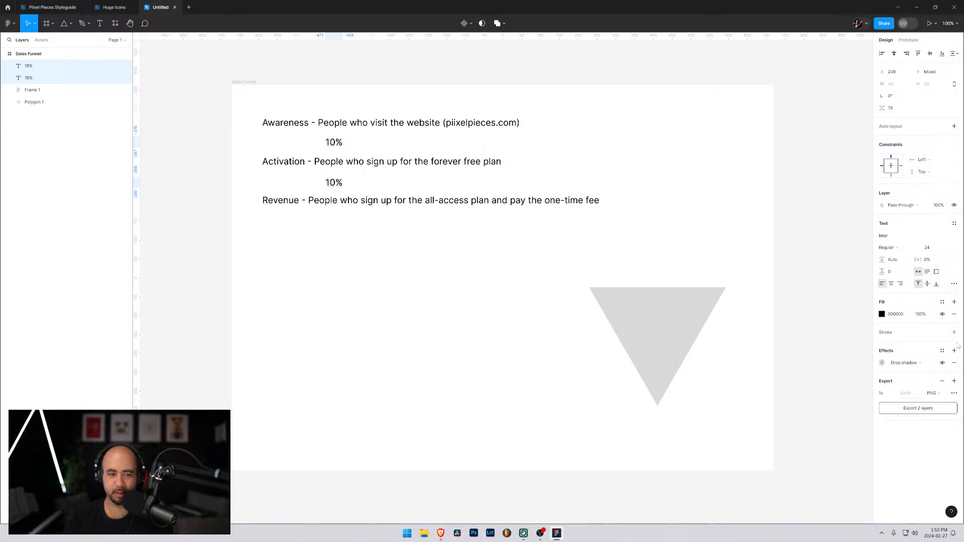
pyautogui.click(954, 363)
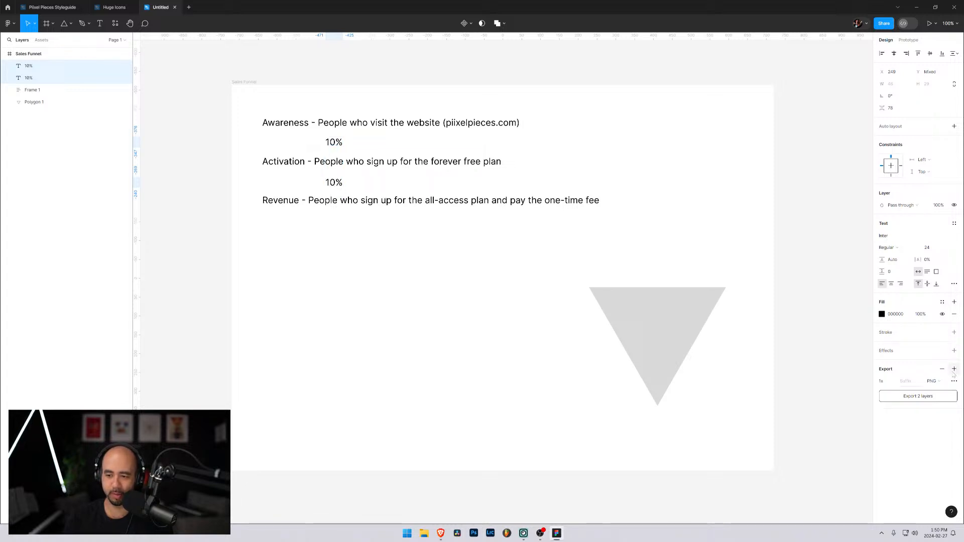
# Set the fill of both 10% labels to blue 3A9BF5 and their font weight to Bold
pyautogui.click(882, 314)
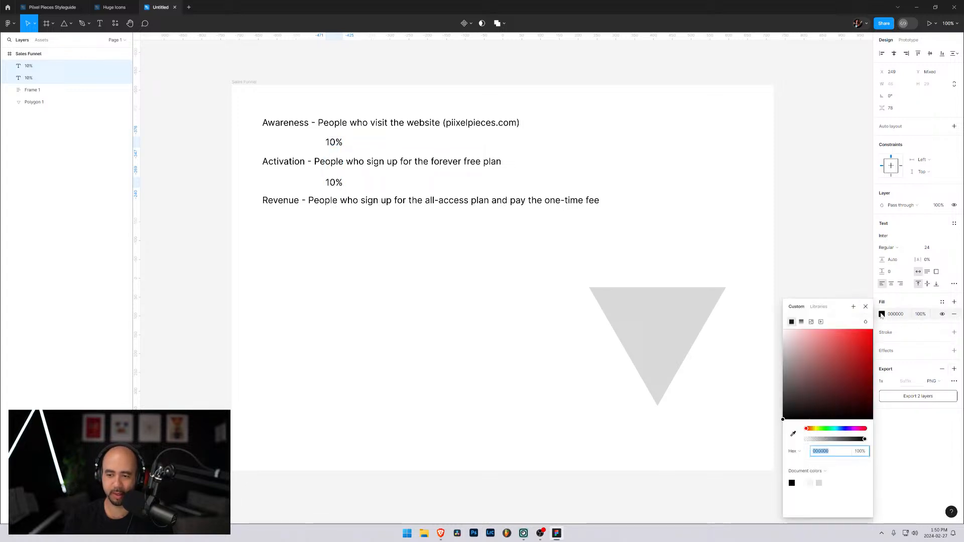
pyautogui.click(840, 428)
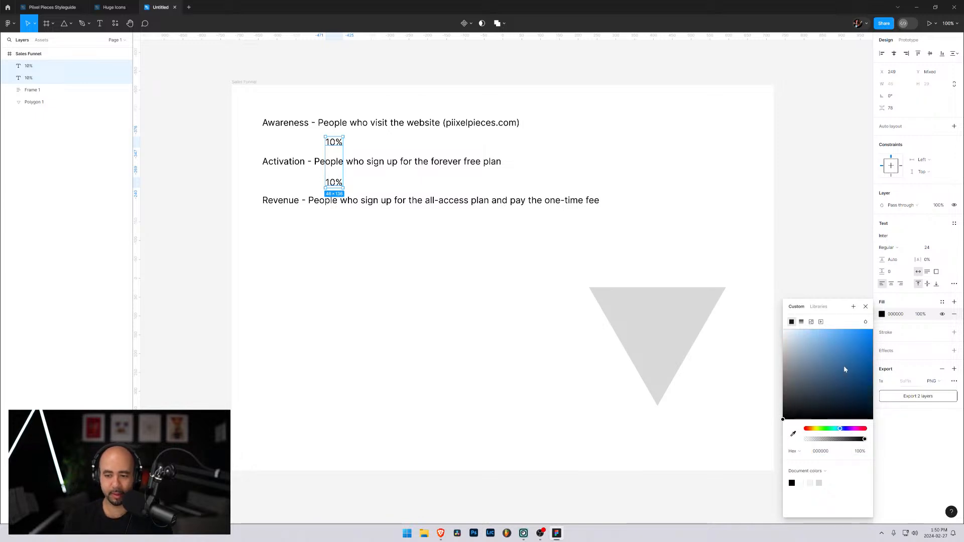
pyautogui.moveTo(844, 366); pyautogui.dragTo(853, 337)
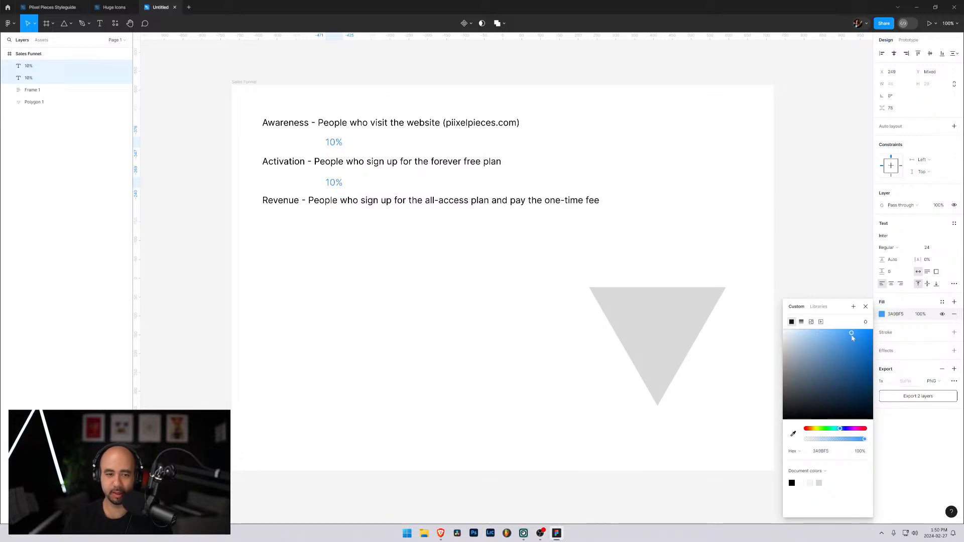
pyautogui.click(921, 305)
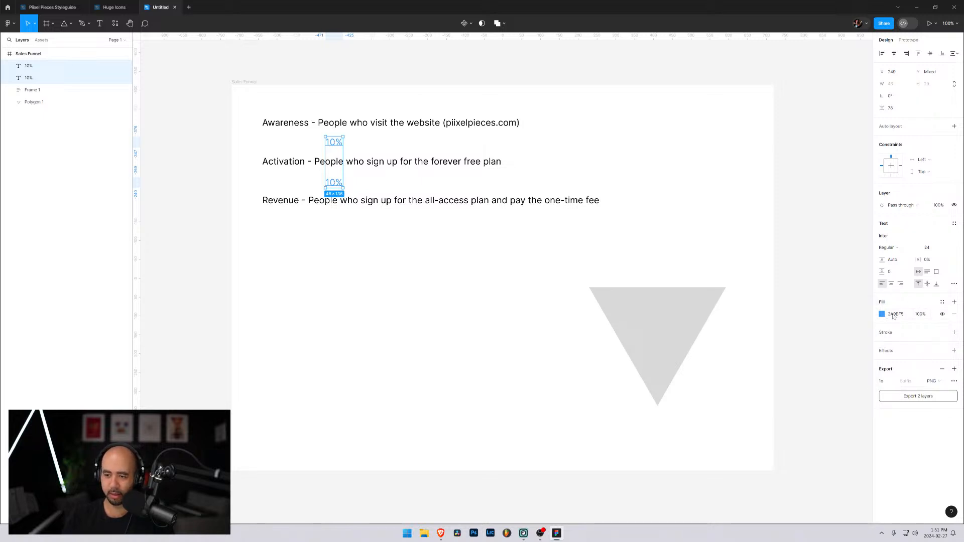
pyautogui.click(893, 249)
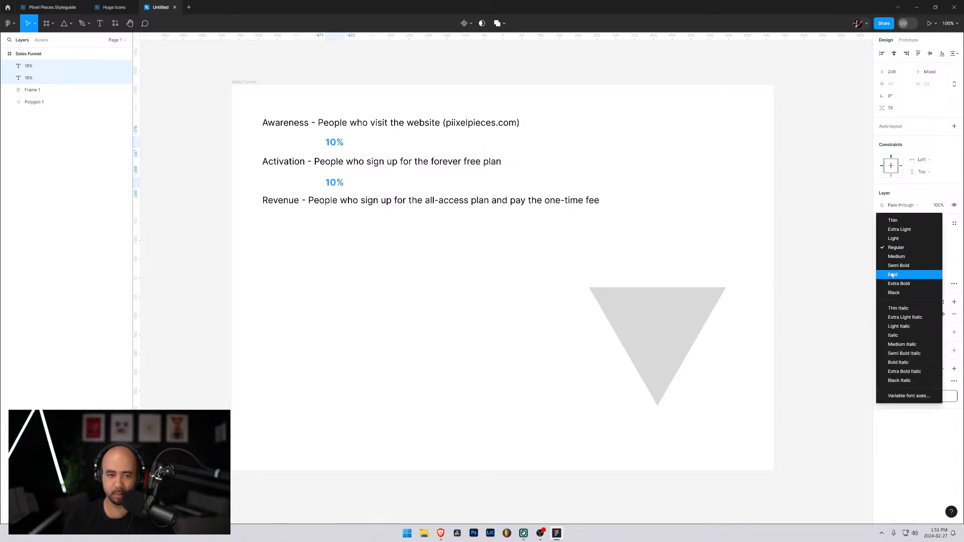
pyautogui.click(892, 275)
pyautogui.click(498, 304)
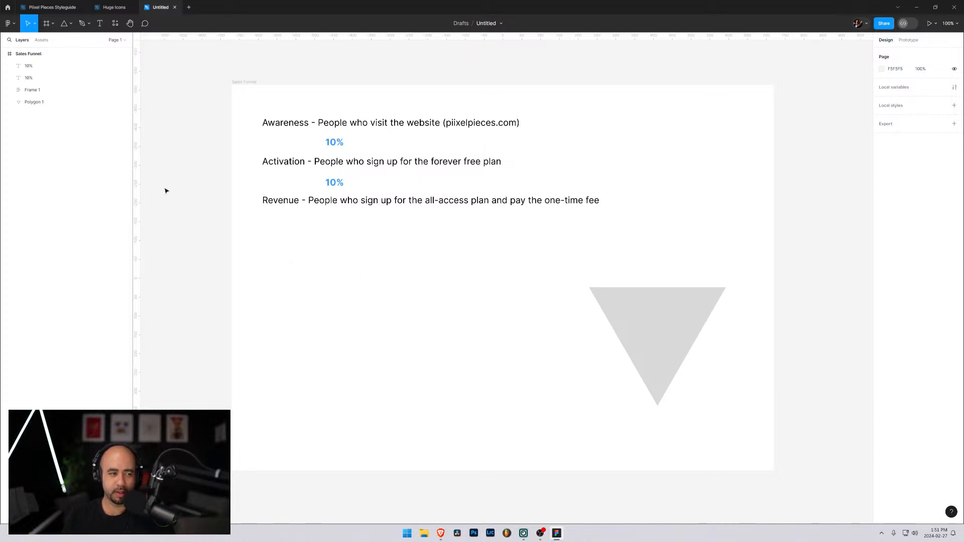
# Add the text "Referrals" below the Revenue line, left-aligned with the descriptions at X 81, about Y 403
pyautogui.press('t')
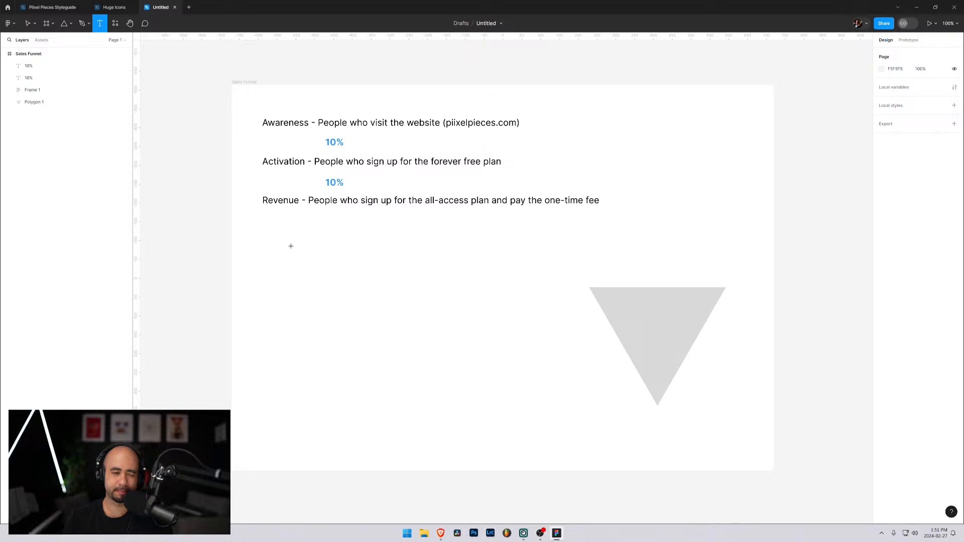
pyautogui.click(283, 244)
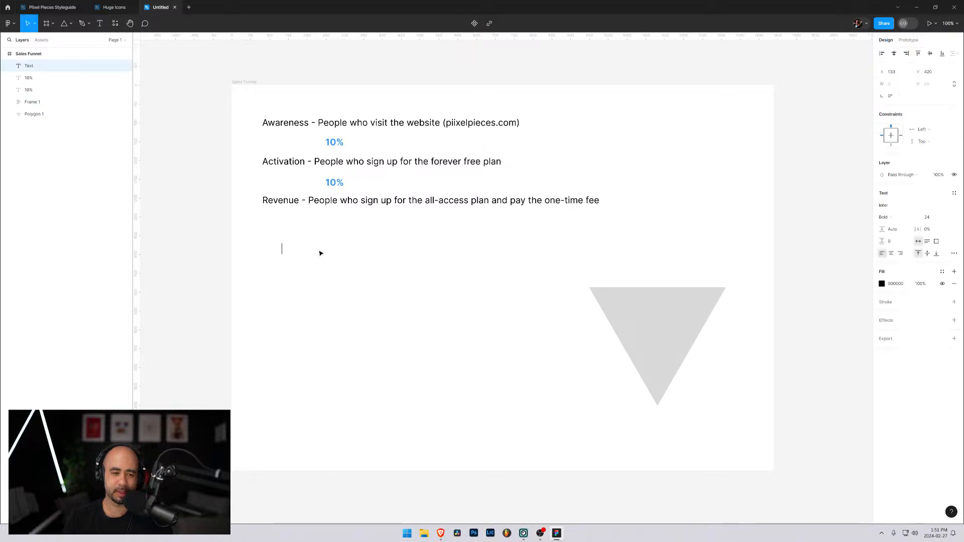
pyautogui.write('Referrals')
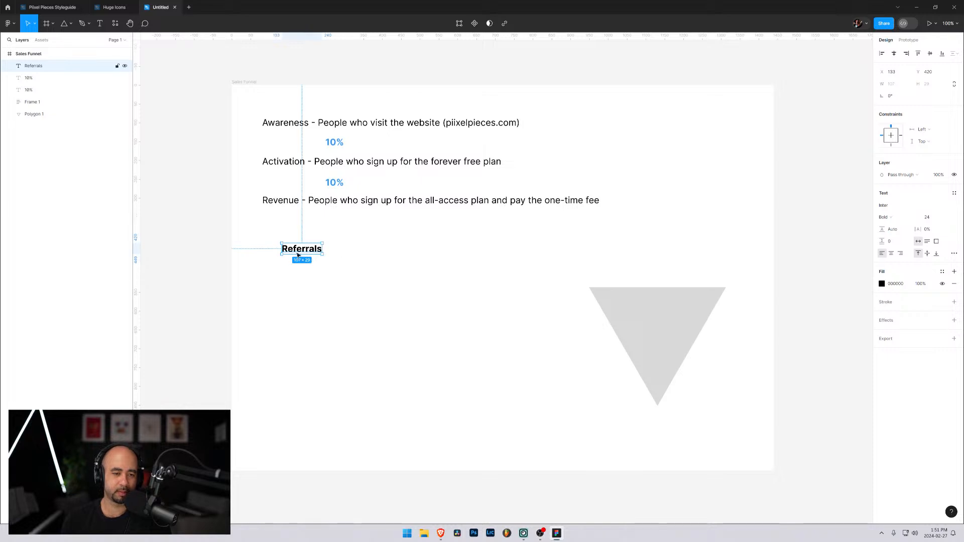
pyautogui.click(283, 236)
pyautogui.moveTo(303, 250); pyautogui.dragTo(283, 244)
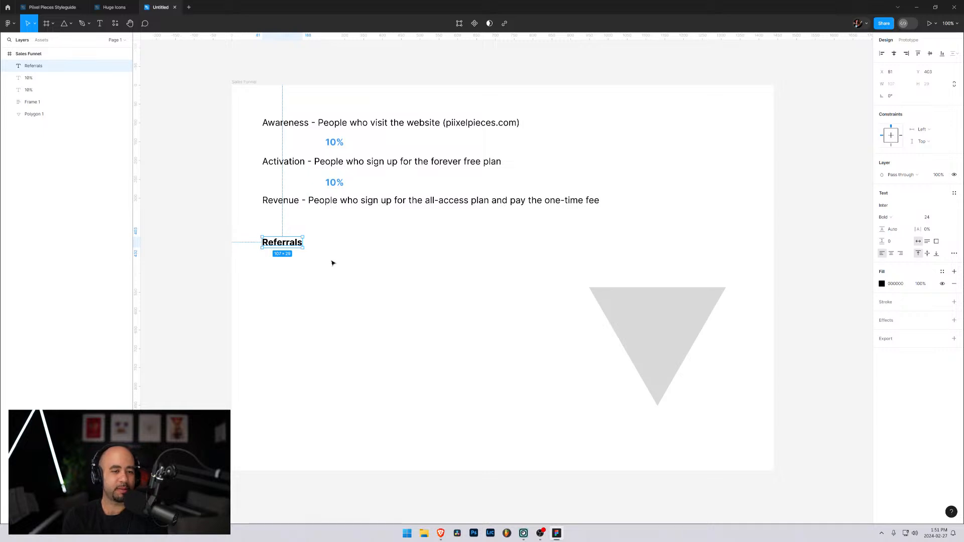
# Extend the Referrals text to read "Referrals (50% commission)" and move it to the right of the Awareness line, level with it
pyautogui.click(297, 279)
pyautogui.press('t')
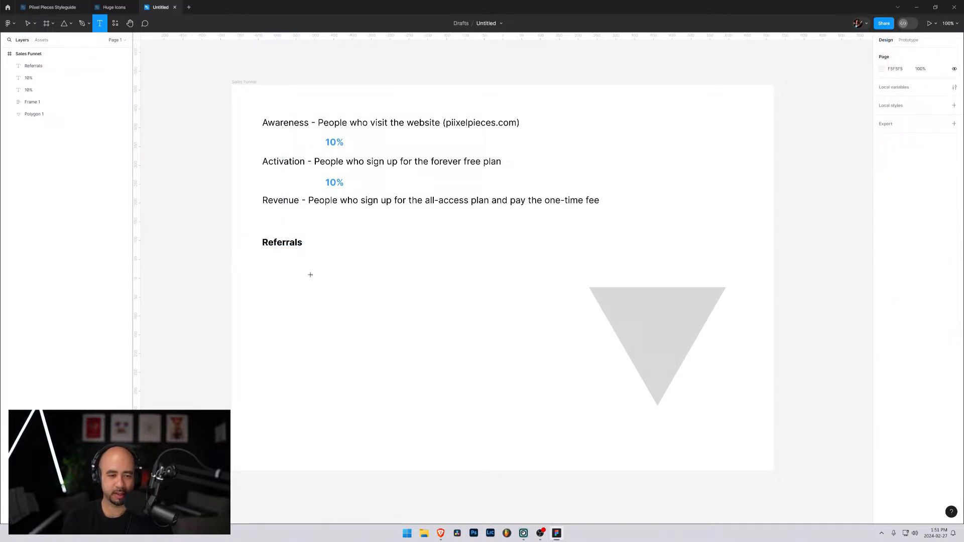
pyautogui.click(302, 243)
pyautogui.write('(')
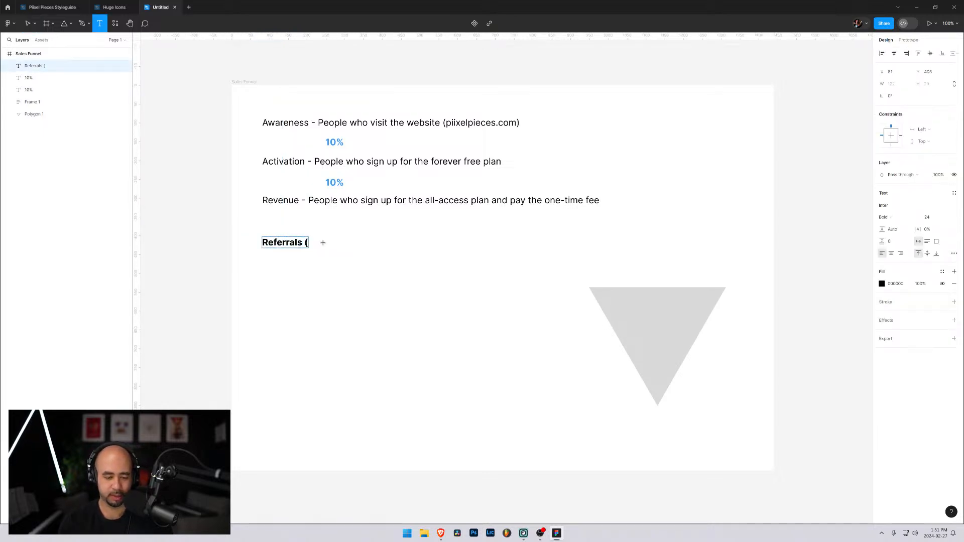
pyautogui.write('50% commission)')
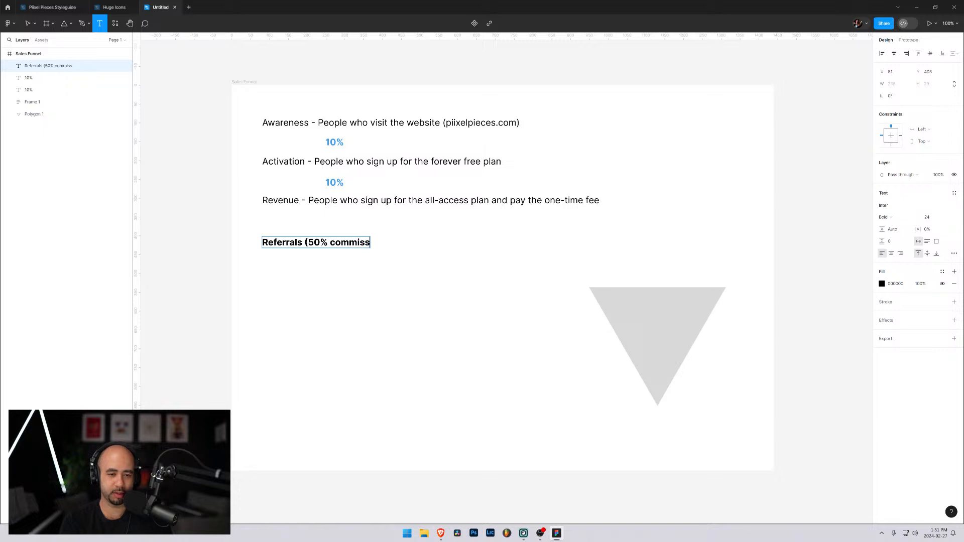
pyautogui.click(347, 284)
pyautogui.click(312, 263)
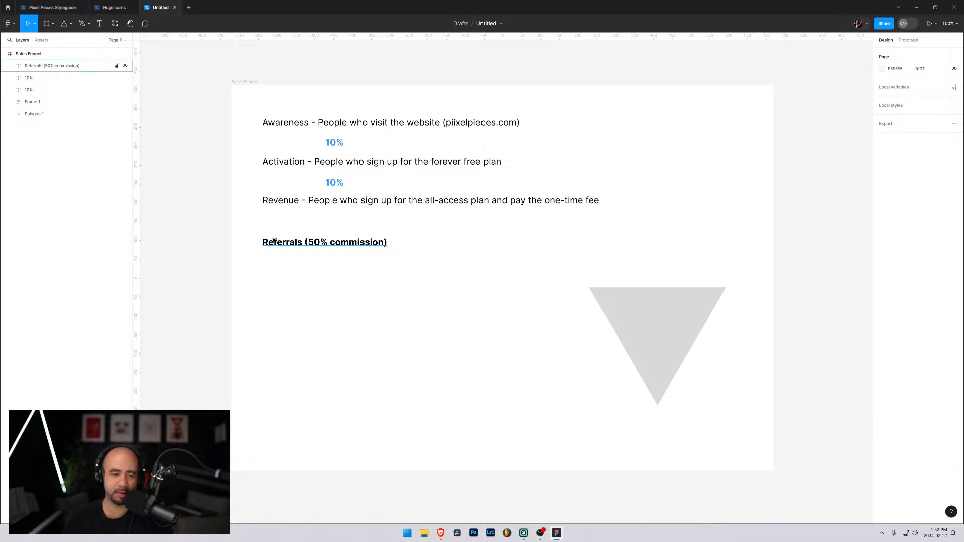
pyautogui.moveTo(274, 242); pyautogui.dragTo(640, 120)
pyautogui.press('Escape')
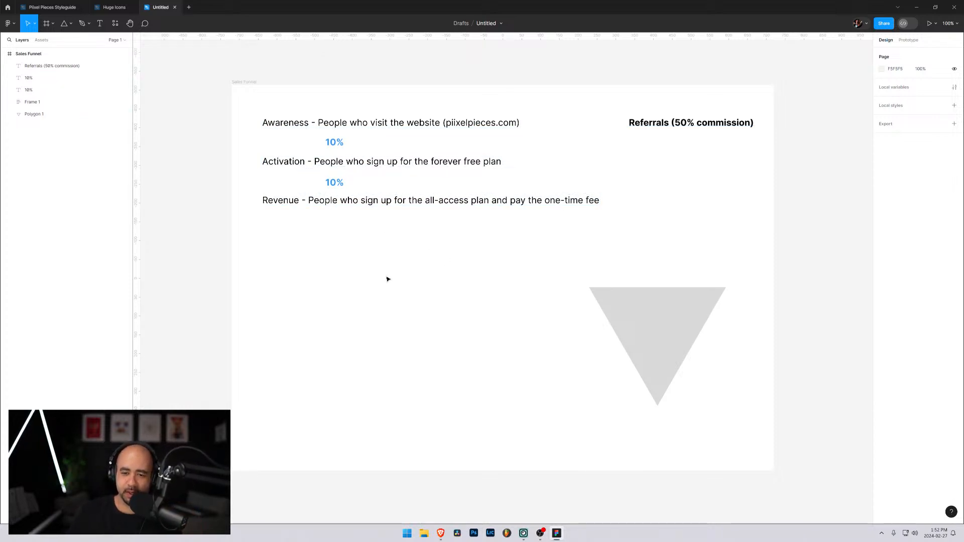
# Shift the inverted triangle slightly to the right, to X 1365 at Y 852, and clear the selection
pyautogui.moveTo(672, 314); pyautogui.dragTo(681, 315)
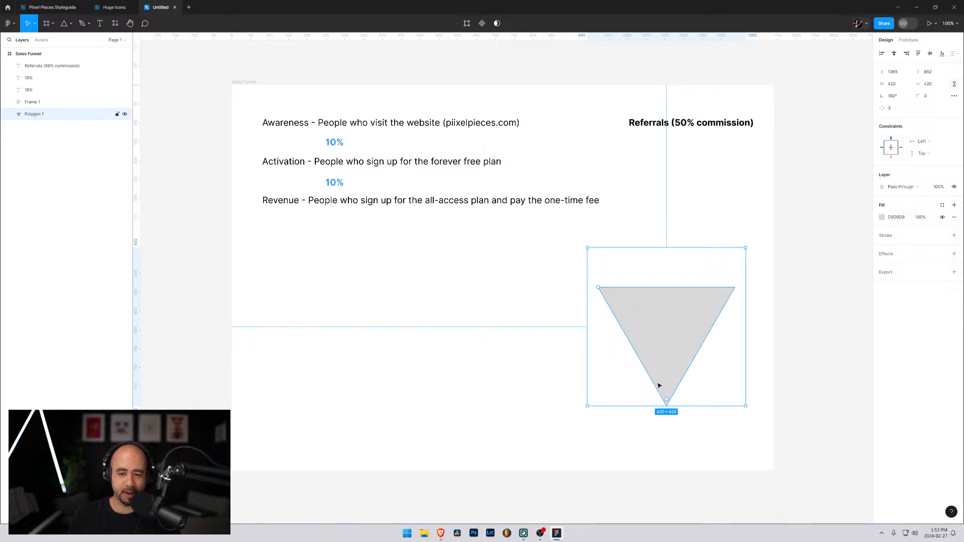
pyautogui.click(283, 201)
pyautogui.click(322, 300)
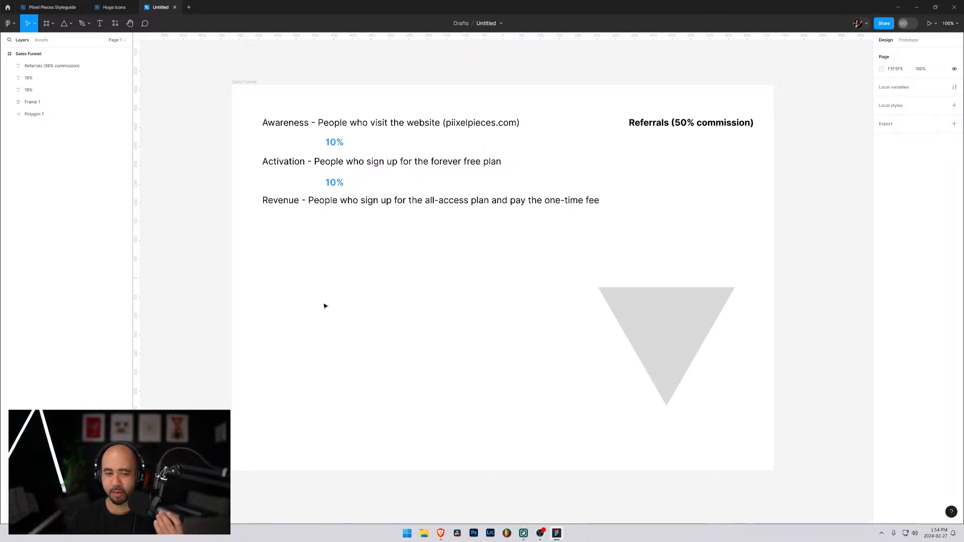
# Add the text "Key Metric" in the empty area below the descriptions, at about X 117, Y 512, in Bold
pyautogui.press('t')
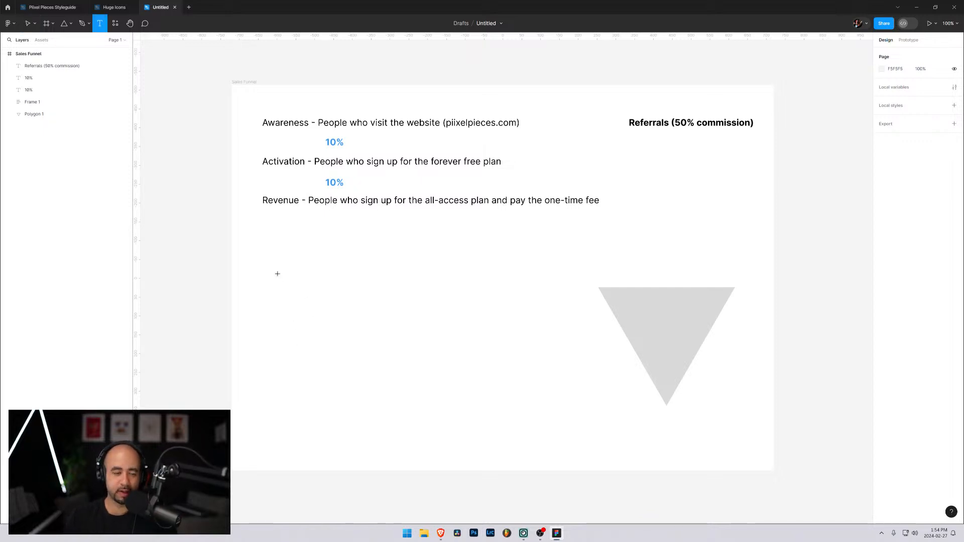
pyautogui.click(276, 278)
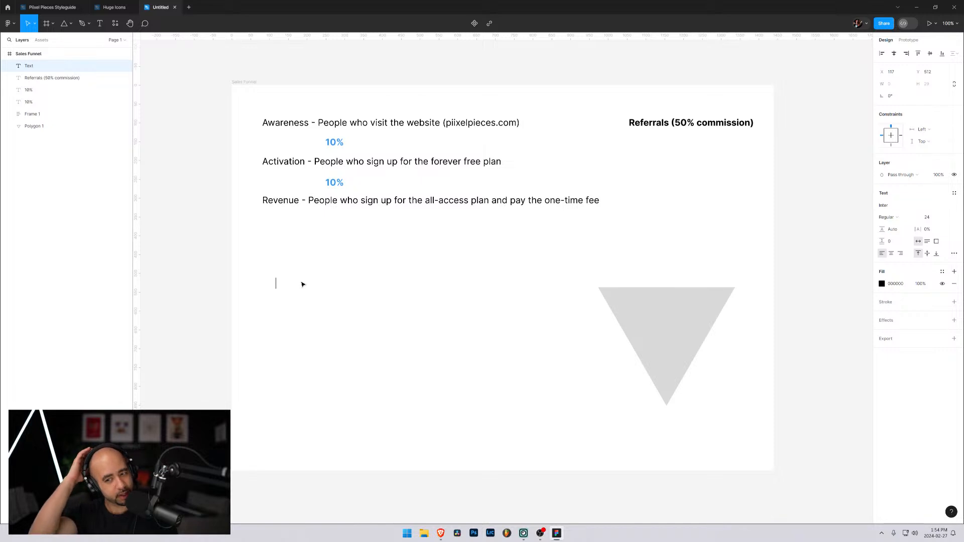
pyautogui.write('Key Metric')
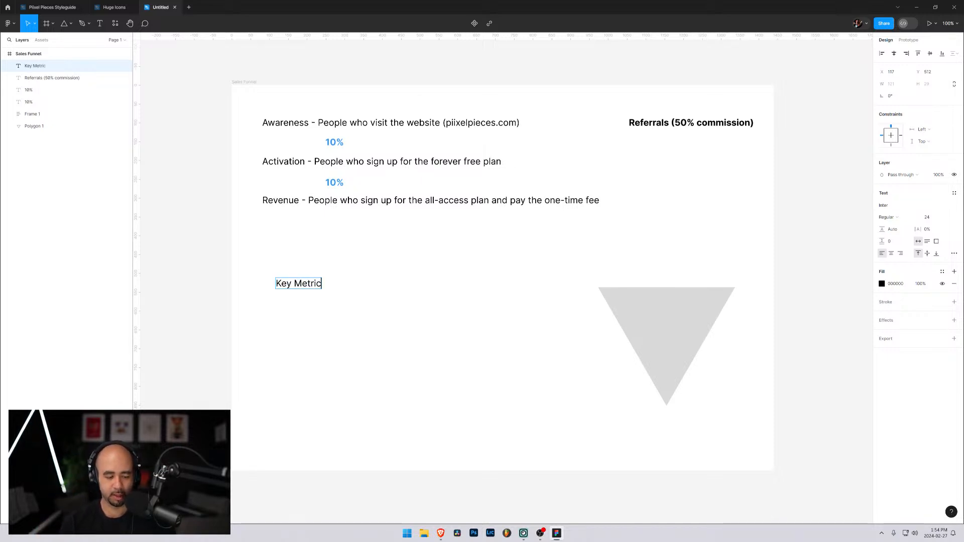
pyautogui.hotkey('ctrl', 'a')
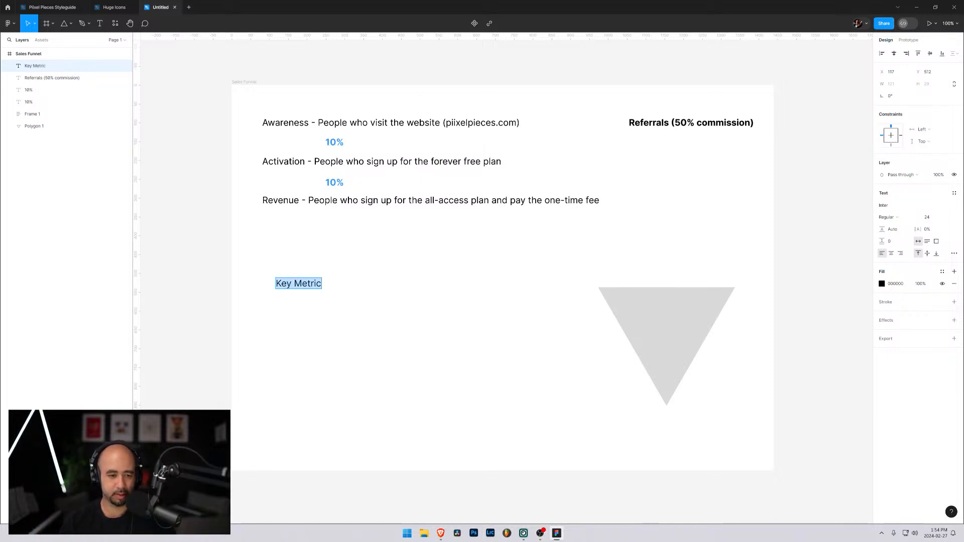
pyautogui.click(897, 219)
pyautogui.click(894, 244)
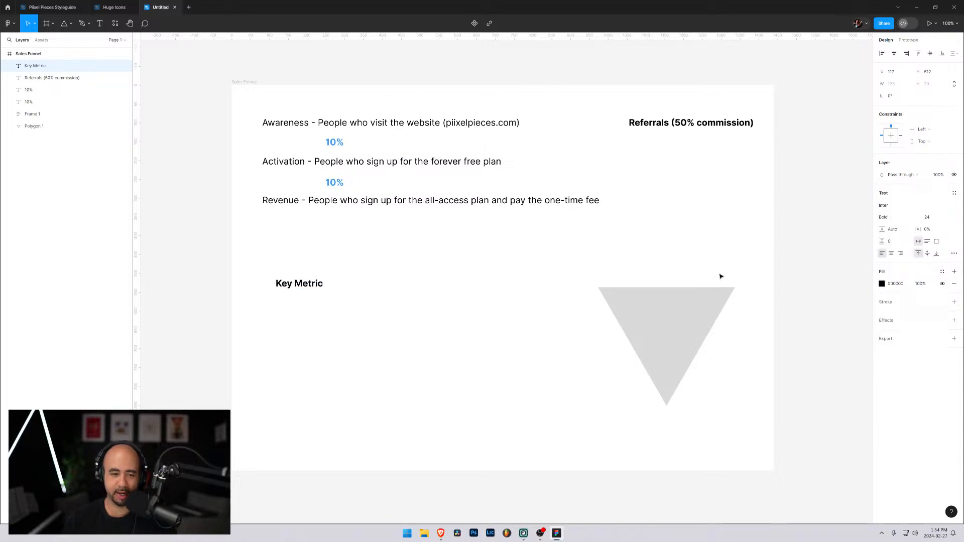
pyautogui.press('Escape')
# Add the text "Number of copied components" in Bold below the Key Metric heading, left-aligned with it at X 117, about Y 602
pyautogui.press('t')
pyautogui.click(279, 315)
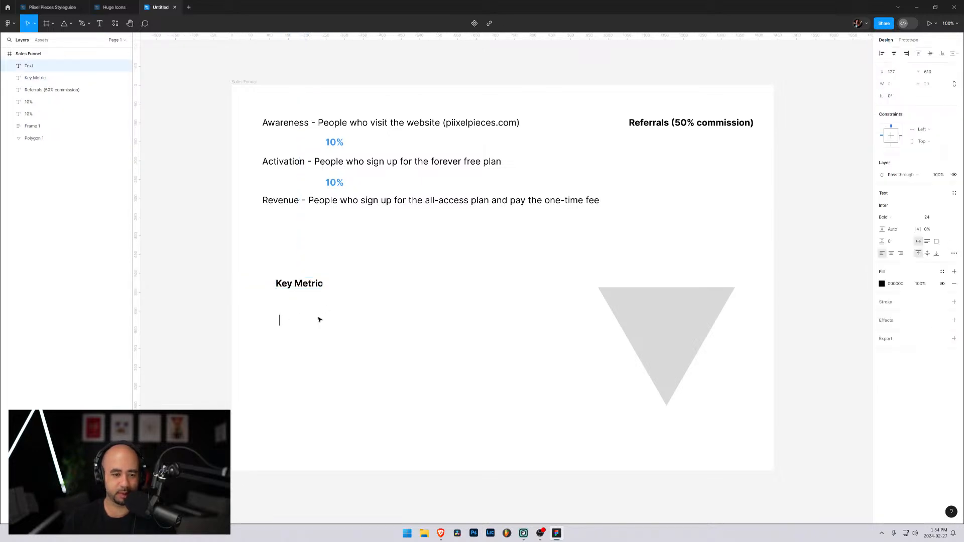
pyautogui.write('Nujmb')
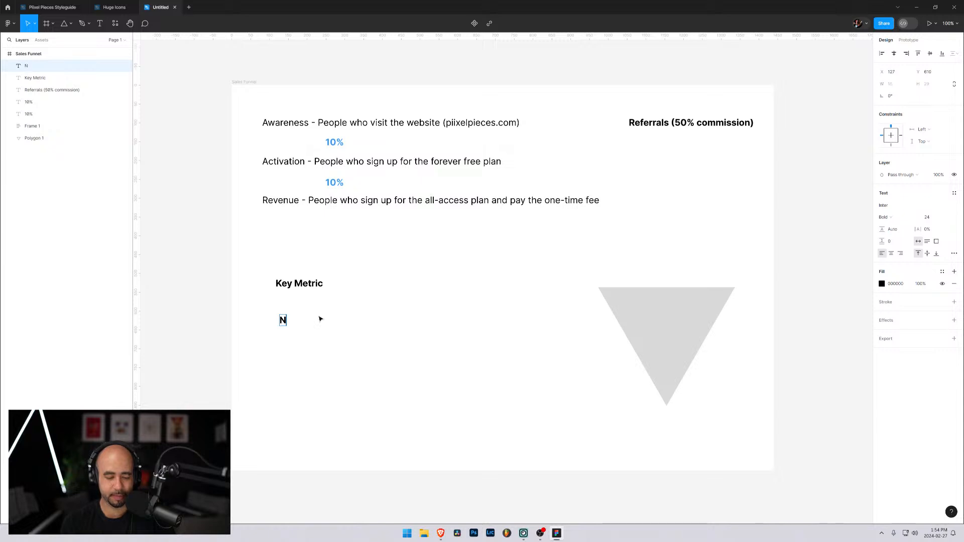
pyautogui.press('BackSpace')
pyautogui.press('BackSpace')
pyautogui.press('BackSpace')
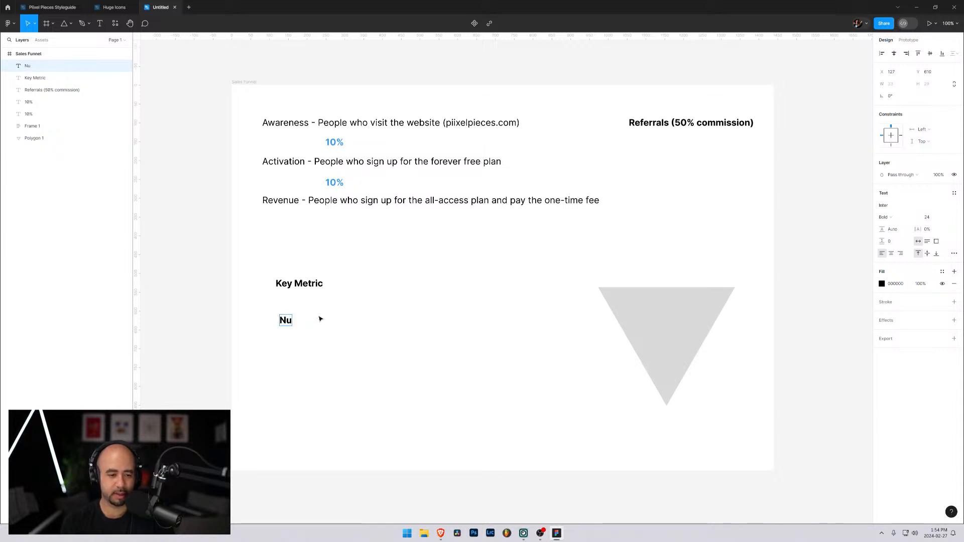
pyautogui.write('mber of')
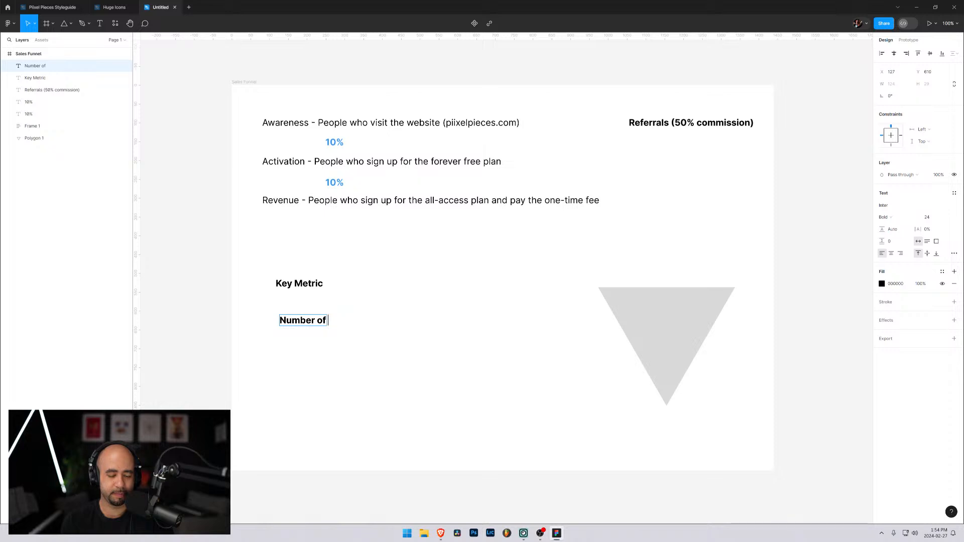
pyautogui.write(' copied components')
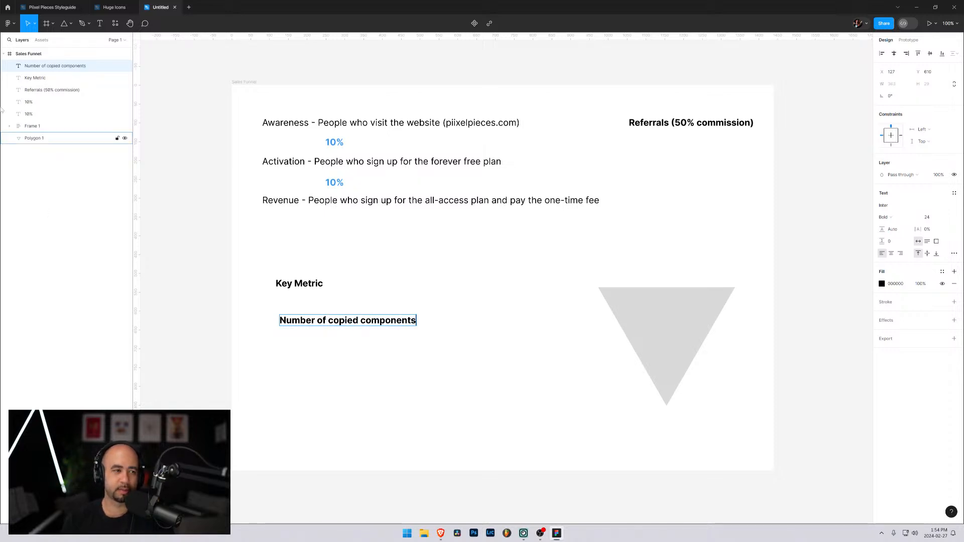
pyautogui.press('Escape')
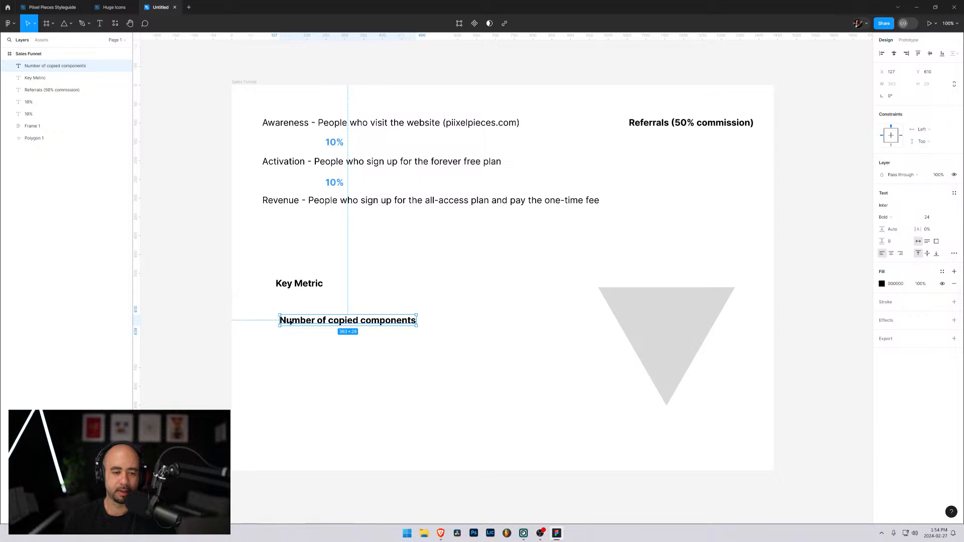
pyautogui.moveTo(295, 325); pyautogui.dragTo(291, 321)
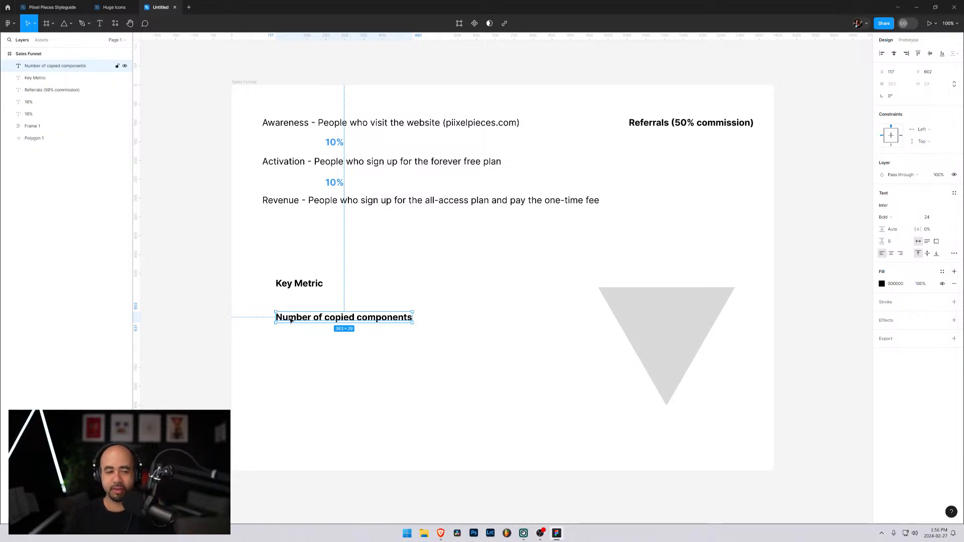
# Shift the copied components text to the right and extend it to read "Key Metric: Number of copied components"
pyautogui.moveTo(311, 319); pyautogui.dragTo(349, 320)
pyautogui.doubleClick(320, 319)
pyautogui.press('Left')
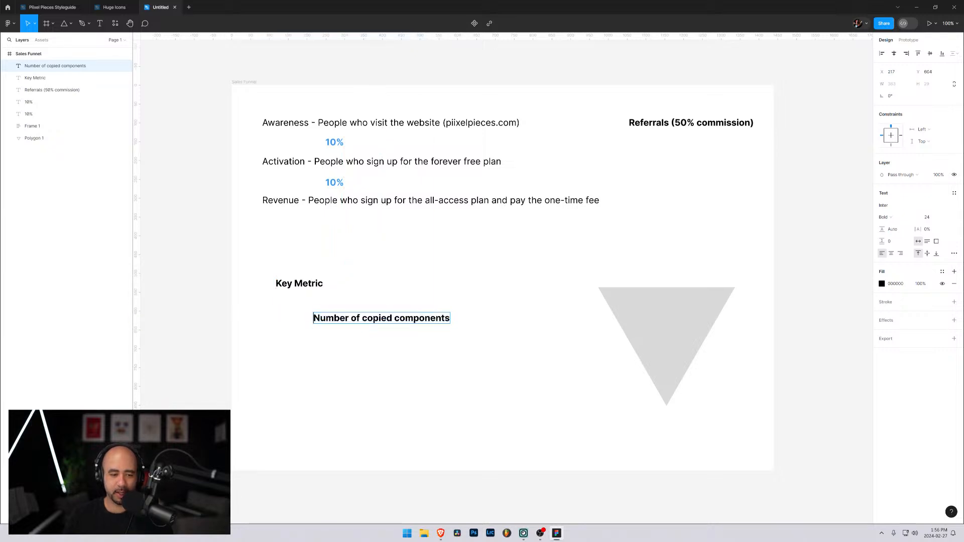
pyautogui.write('Ky M')
pyautogui.press('BackSpace')
pyautogui.press('BackSpace')
pyautogui.press('BackSpace')
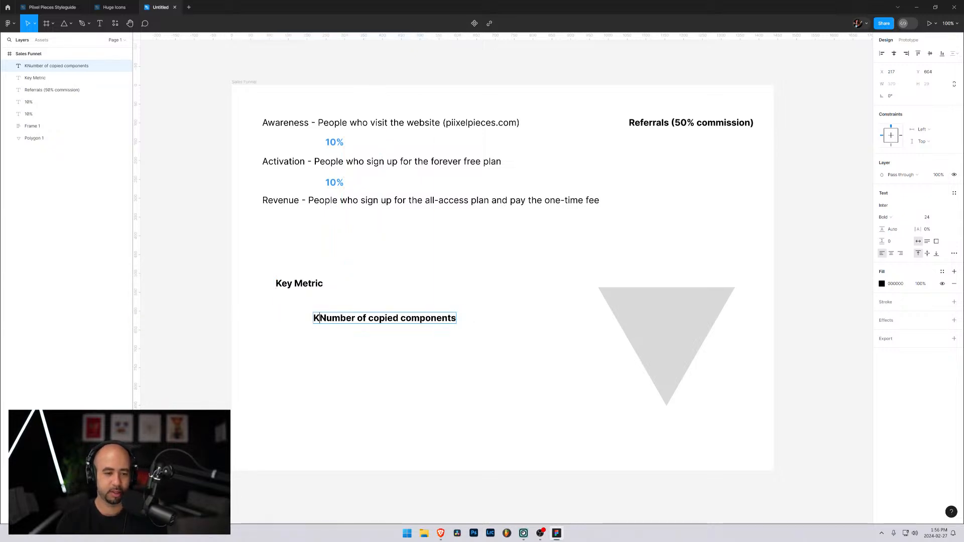
pyautogui.write('ey')
pyautogui.press('BackSpace')
pyautogui.press('BackSpace')
pyautogui.press('BackSpace')
pyautogui.write('Key Metrick')
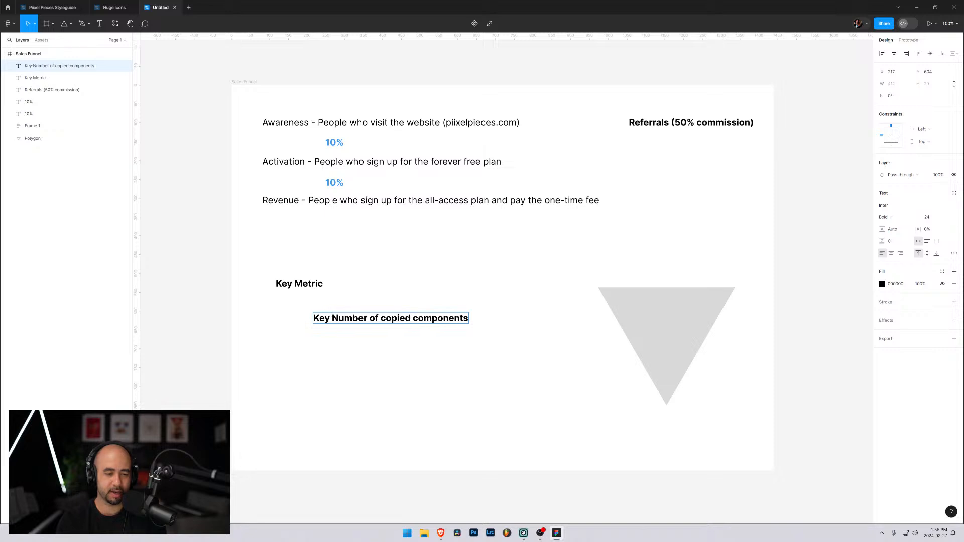
pyautogui.write(':')
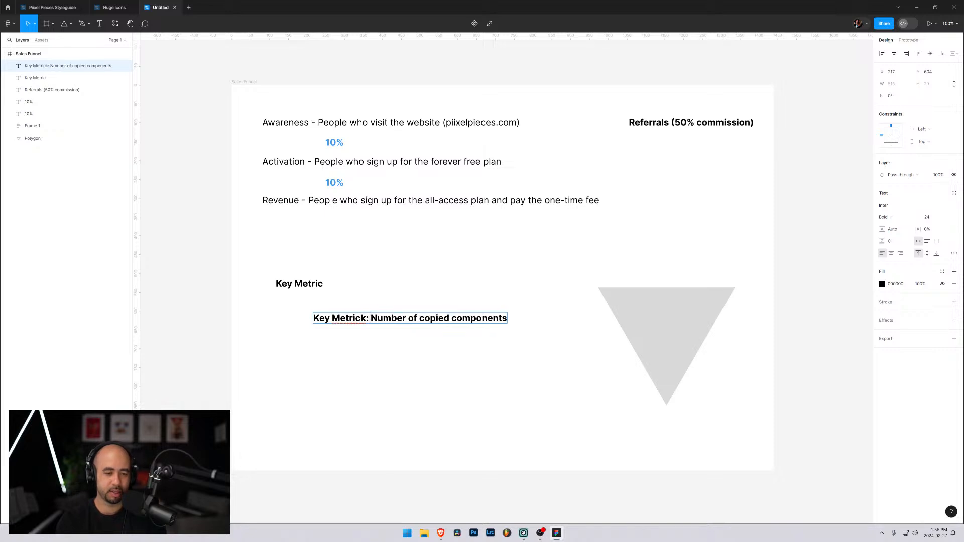
pyautogui.press('BackSpace')
pyautogui.press('BackSpace')
pyautogui.press('BackSpace')
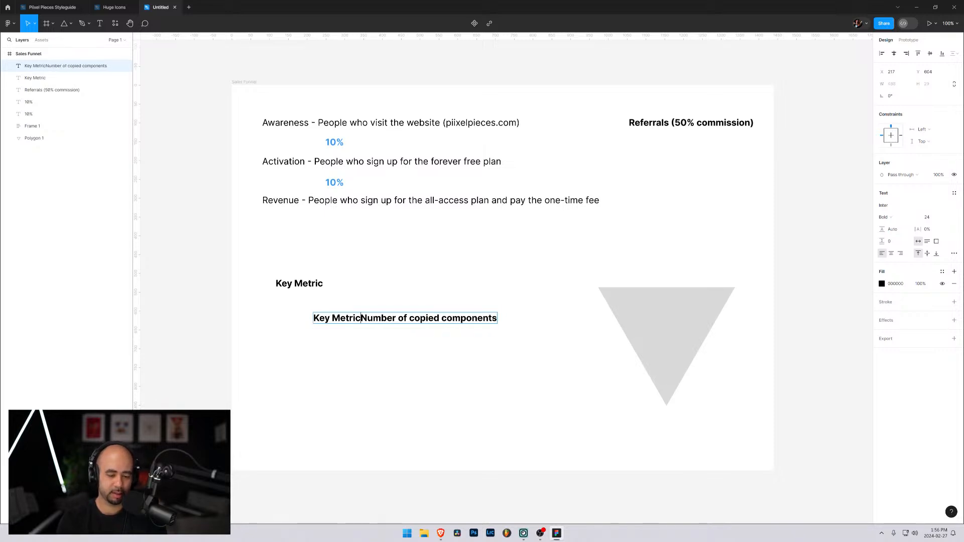
pyautogui.write(':')
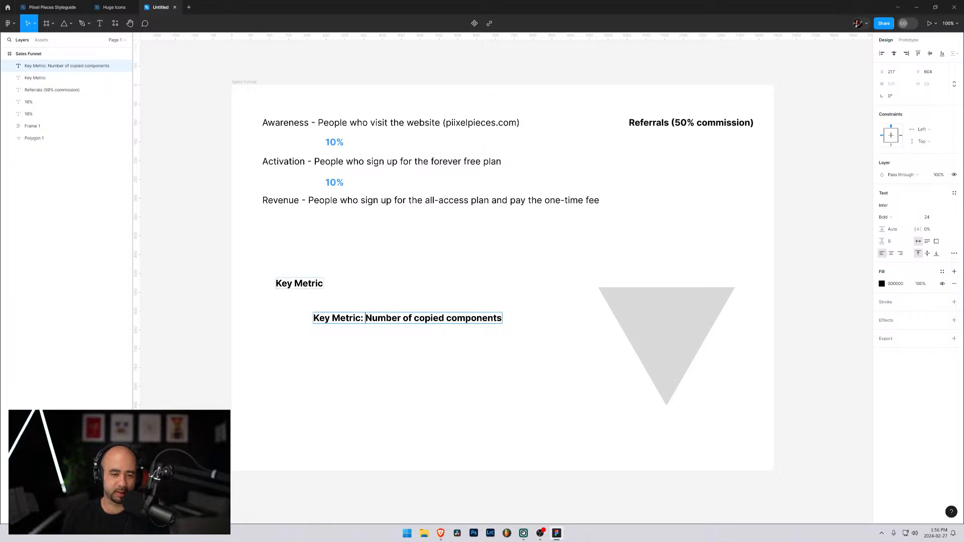
# Delete the separate Key Metric heading and move the combined metric line into its place, at X 81, Y 512, left-aligned with the descriptions
pyautogui.press('Escape')
pyautogui.click(295, 291)
pyautogui.press('Delete')
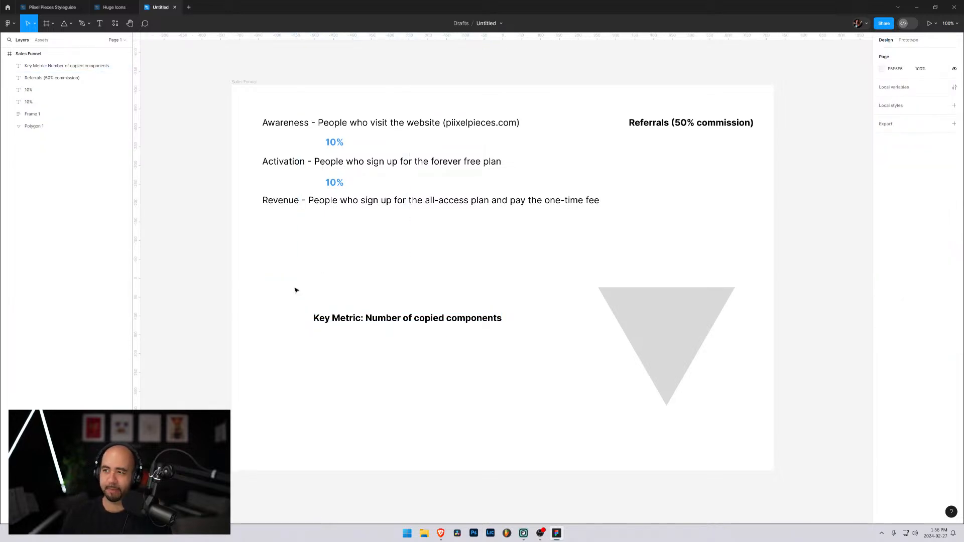
pyautogui.moveTo(337, 324); pyautogui.dragTo(287, 291)
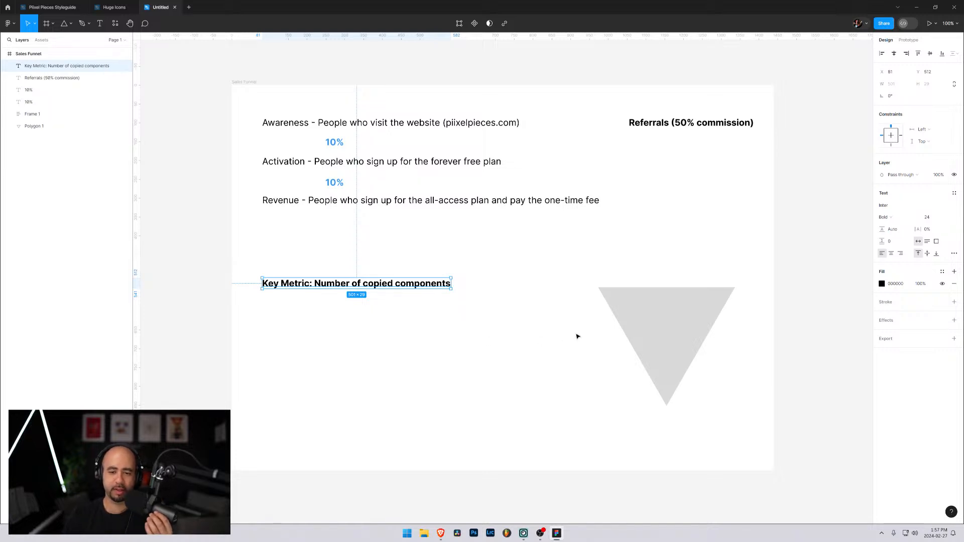
# Move the inverted triangle left to about X 1140, Y 878, try rounding its corners, and undo the rounding
pyautogui.moveTo(629, 316); pyautogui.dragTo(539, 335)
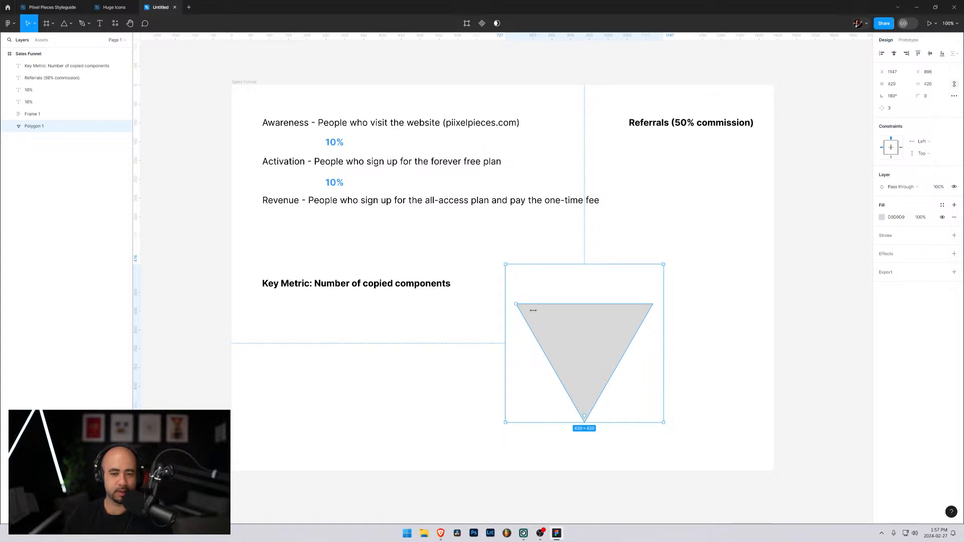
pyautogui.click(701, 368)
pyautogui.click(611, 342)
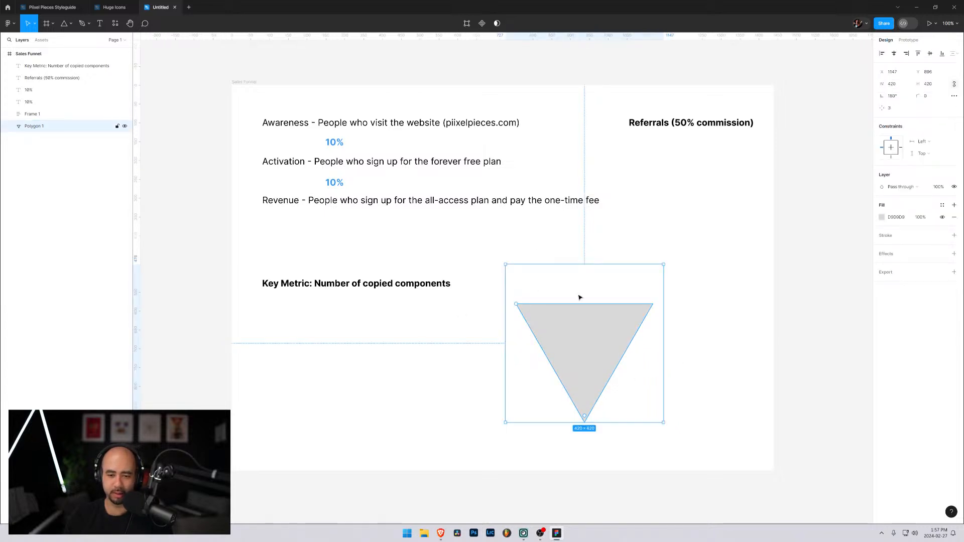
pyautogui.moveTo(534, 265)
pyautogui.mouseDown()
pyautogui.moveTo(533, 292)
pyautogui.moveTo(535, 265)
pyautogui.mouseUp()
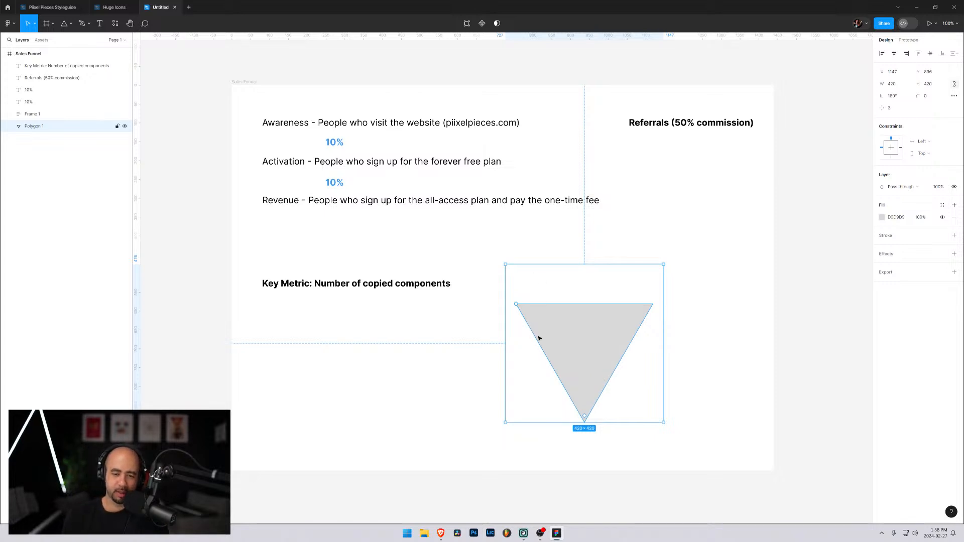
pyautogui.moveTo(526, 323); pyautogui.dragTo(547, 338)
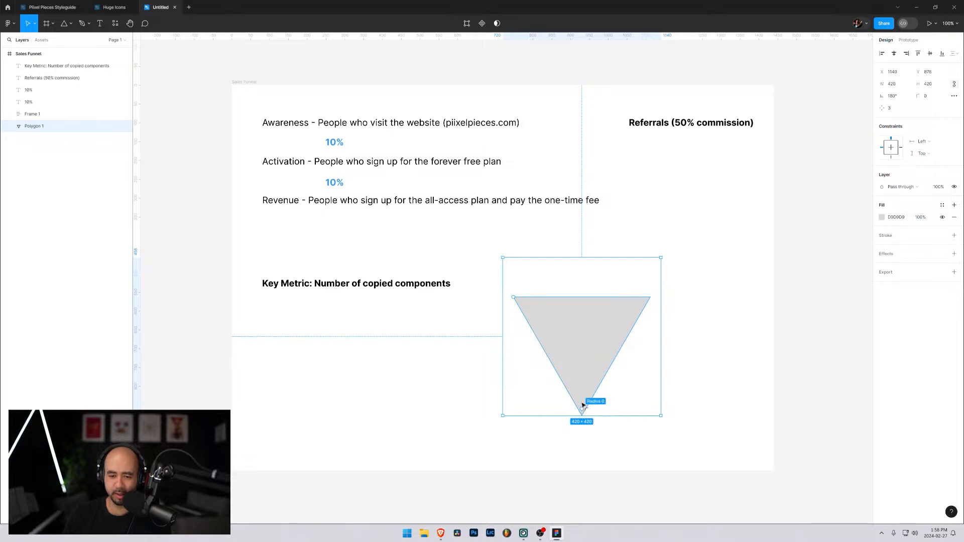
pyautogui.moveTo(581, 407); pyautogui.dragTo(581, 327)
pyautogui.hotkey('ctrl', 'z')
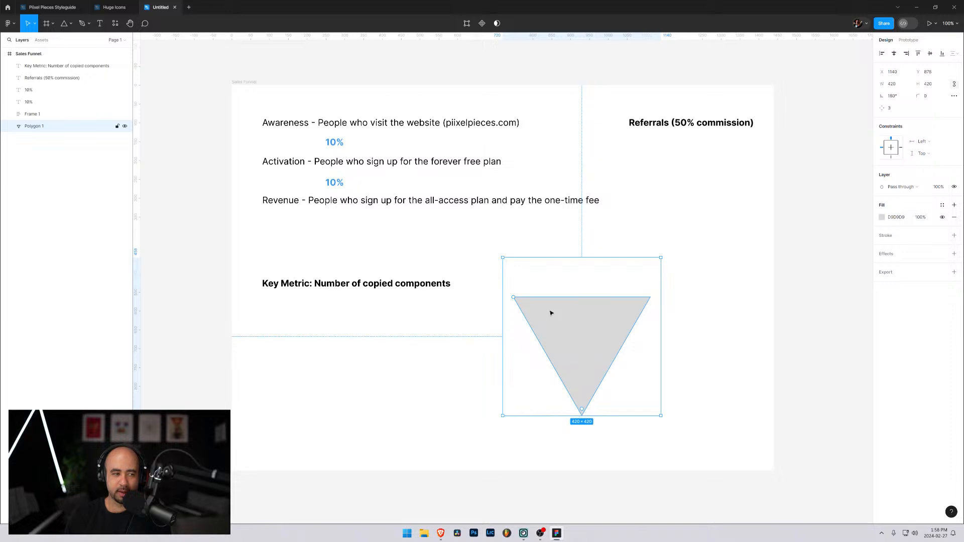
# Add the text "Awareness" in Bold beside the triangle, at about X 1233, Y 630, and set its font size to 20
pyautogui.press('t')
pyautogui.click(696, 324)
pyautogui.write('A')
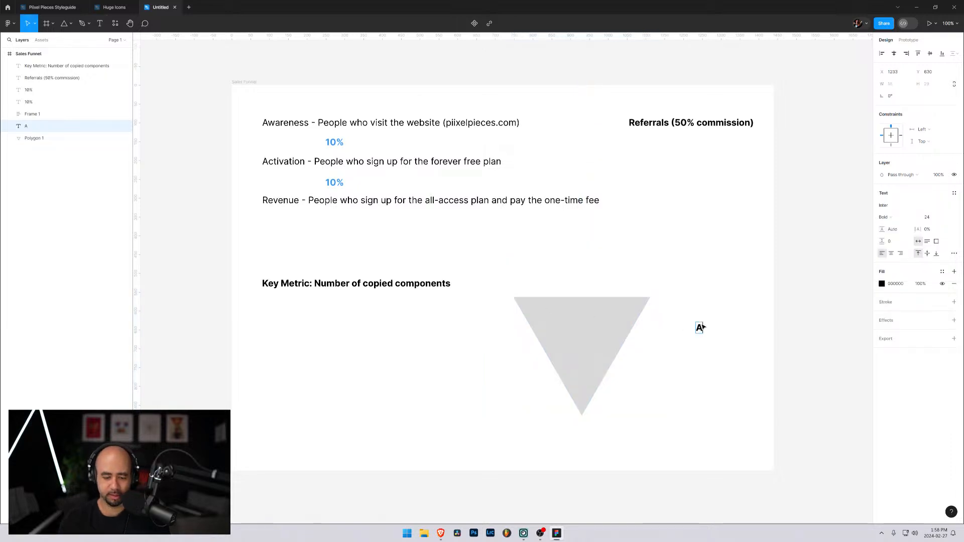
pyautogui.write('wareness')
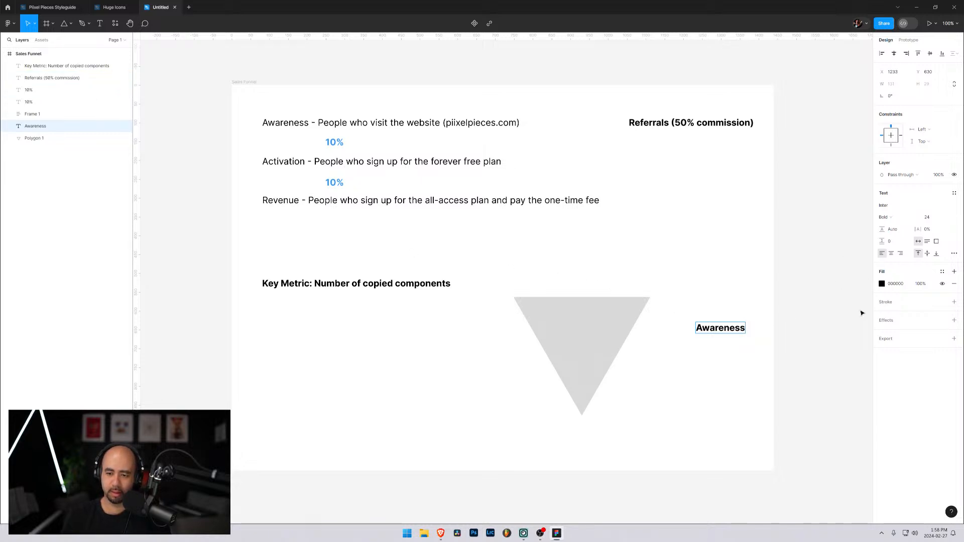
pyautogui.hotkey('ctrl', 'a')
pyautogui.click(947, 217)
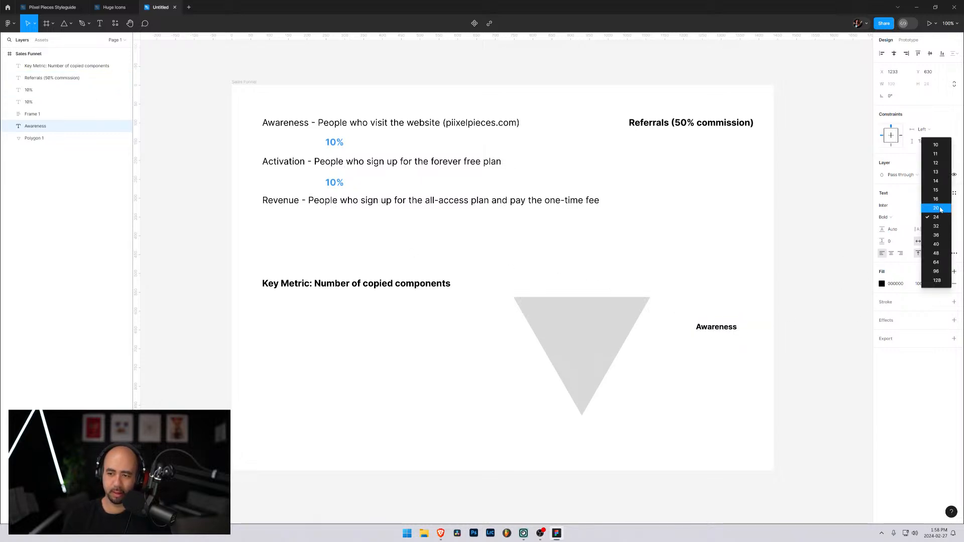
pyautogui.click(941, 209)
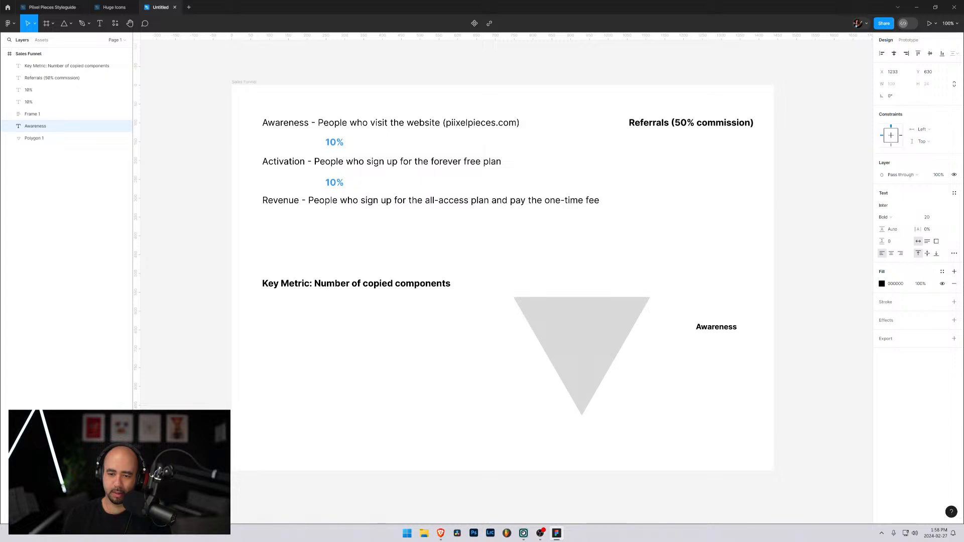
pyautogui.write('v')
pyautogui.click(717, 329)
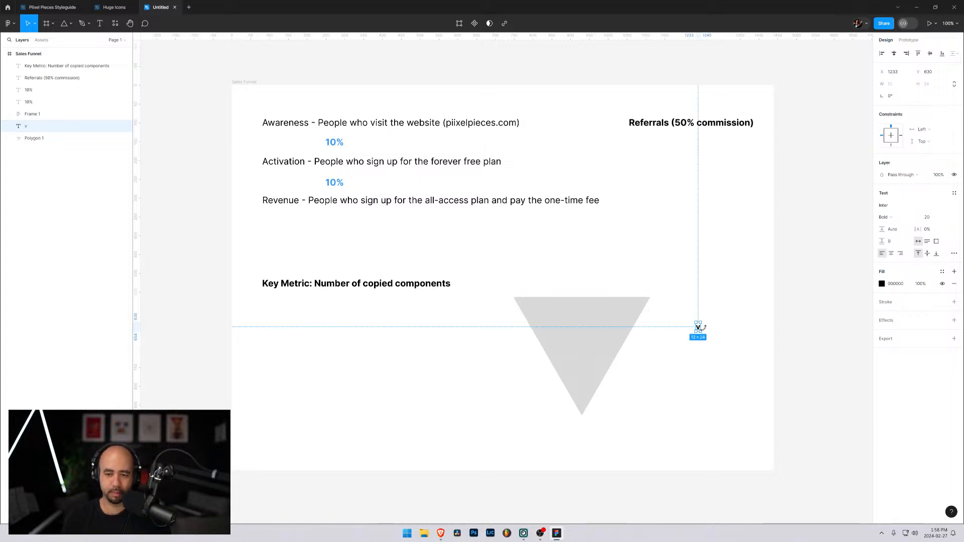
pyautogui.doubleClick(700, 326)
pyautogui.hotkey('ctrl', 'z')
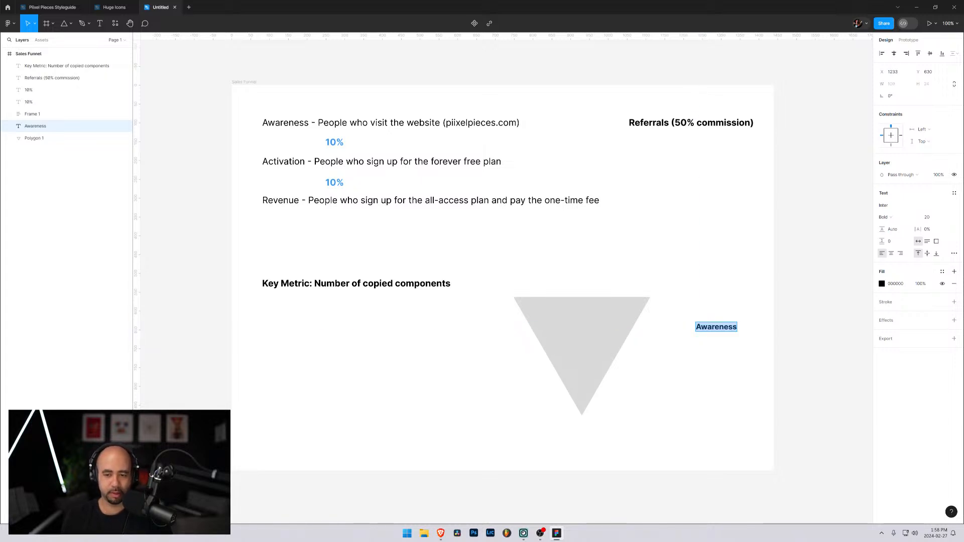
# Move the Awareness label into the upper part of the triangle and place a copy directly below it reading "Activation"
pyautogui.press('Escape')
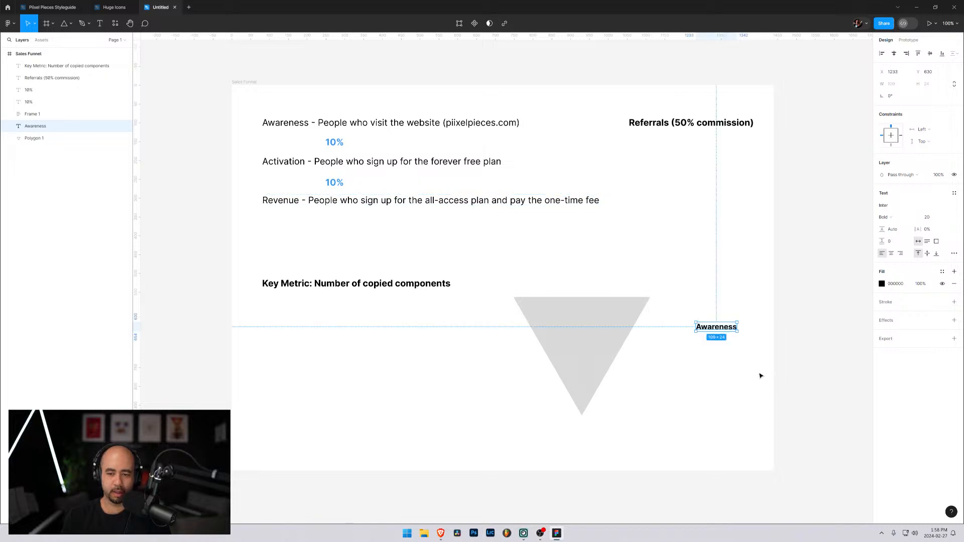
pyautogui.moveTo(717, 327); pyautogui.dragTo(583, 346)
pyautogui.write('Activation')
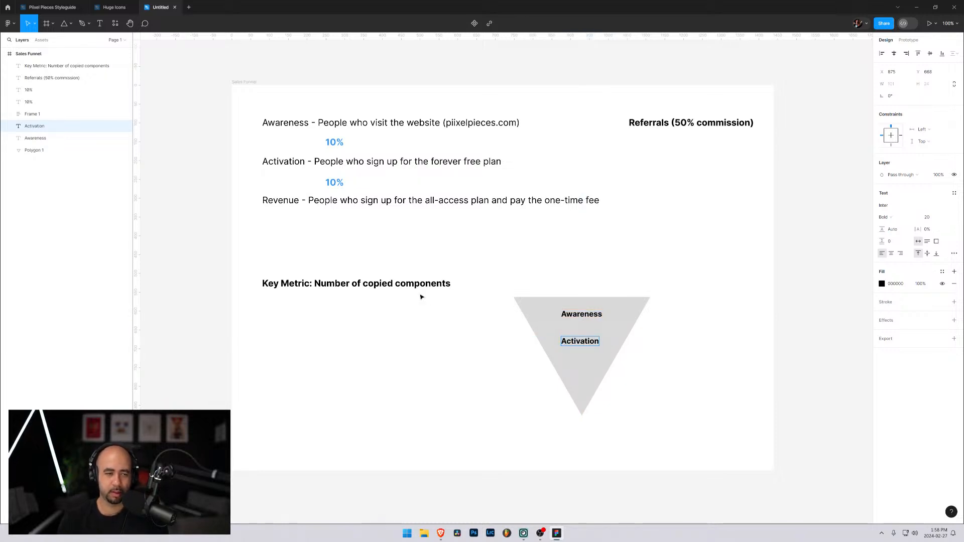
# Duplicate the Activation label further down inside the triangle, at about Y 741, and change the copy's text to "Revenue"
pyautogui.press('Escape')
pyautogui.moveTo(577, 342); pyautogui.dragTo(578, 371)
pyautogui.press('Return')
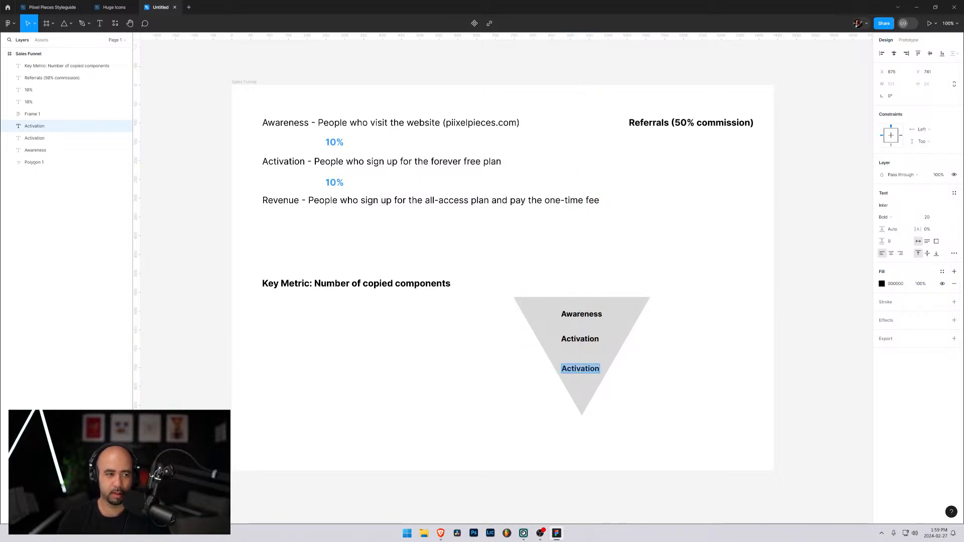
pyautogui.write('Revenue')
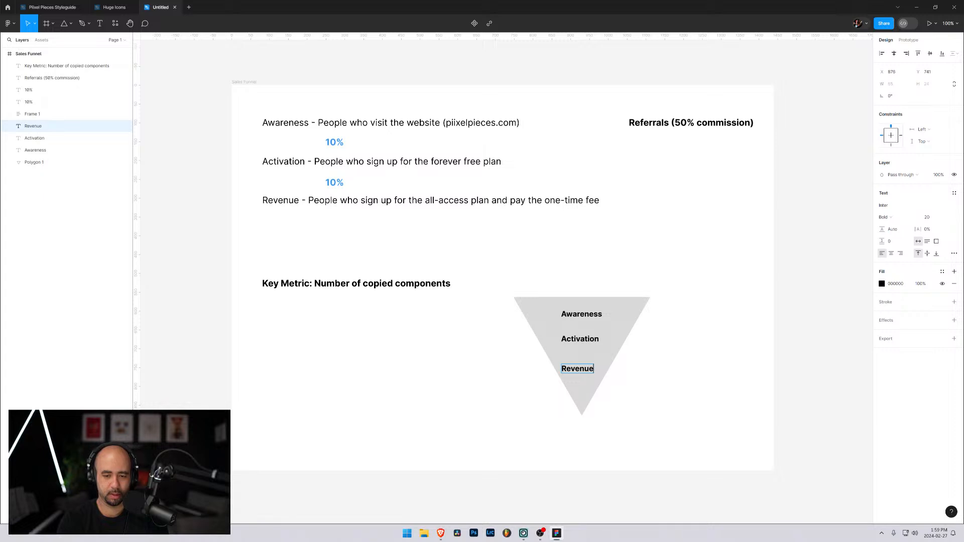
pyautogui.click(544, 331)
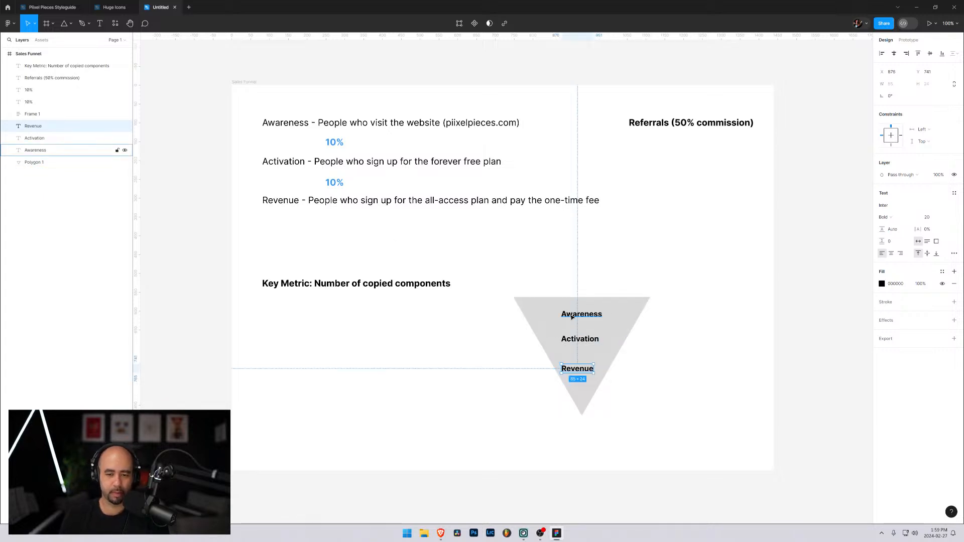
# Align the Awareness, Activation and Revenue labels inside the triangle by their horizontal centers
pyautogui.click(571, 317)
pyautogui.keyDown('shift'); pyautogui.click(569, 339); pyautogui.keyUp('shift')
pyautogui.keyDown('shift'); pyautogui.click(578, 370); pyautogui.keyUp('shift')
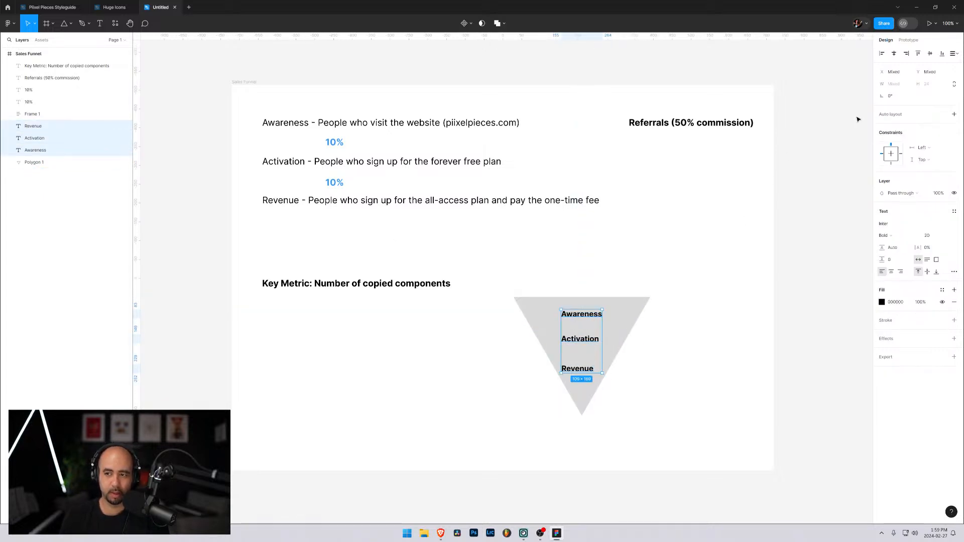
pyautogui.click(895, 54)
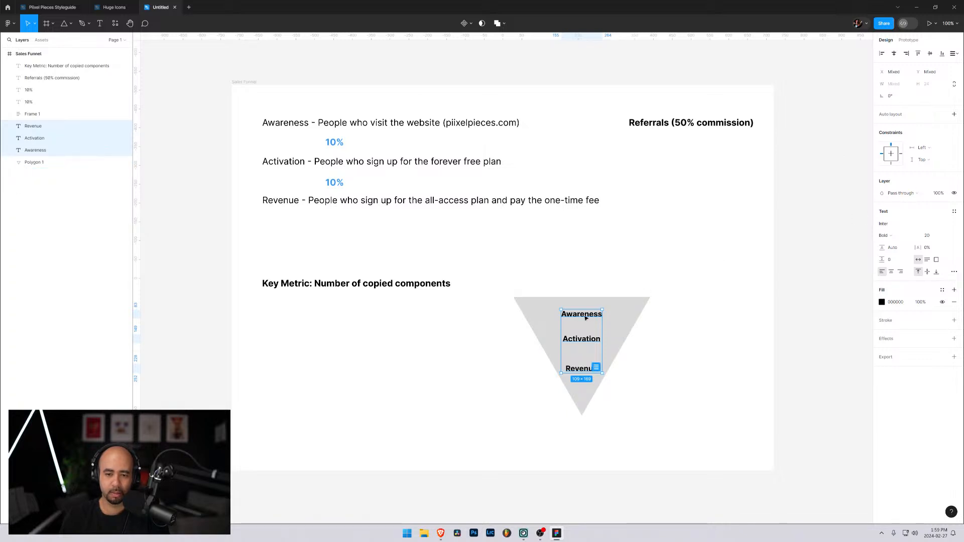
# Move the Revenue and Activation labels slightly down so the three labels are evenly spaced in the triangle, and clear the selection
pyautogui.click(580, 340)
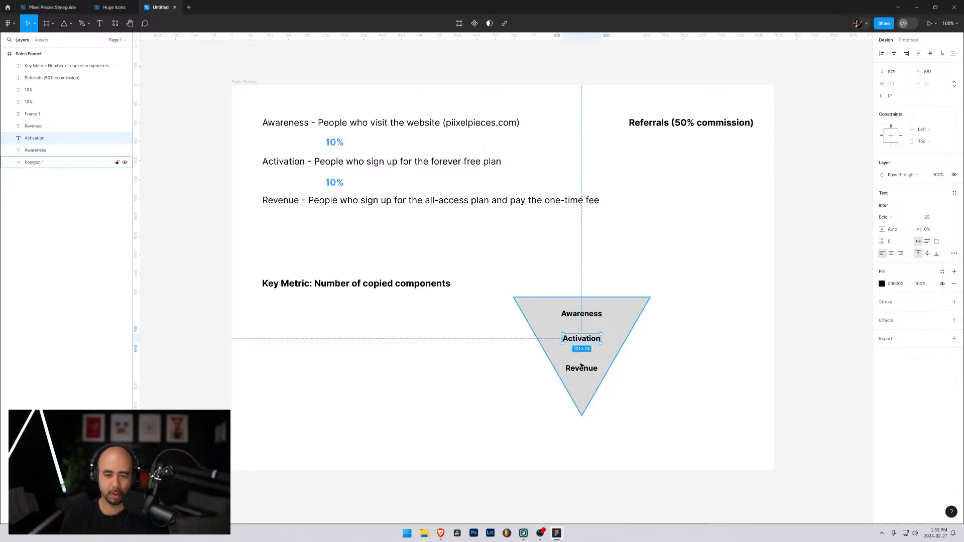
pyautogui.click(582, 370)
pyautogui.moveTo(579, 371); pyautogui.dragTo(579, 385)
pyautogui.moveTo(582, 340); pyautogui.dragTo(581, 347)
pyautogui.click(626, 316)
pyautogui.click(723, 342)
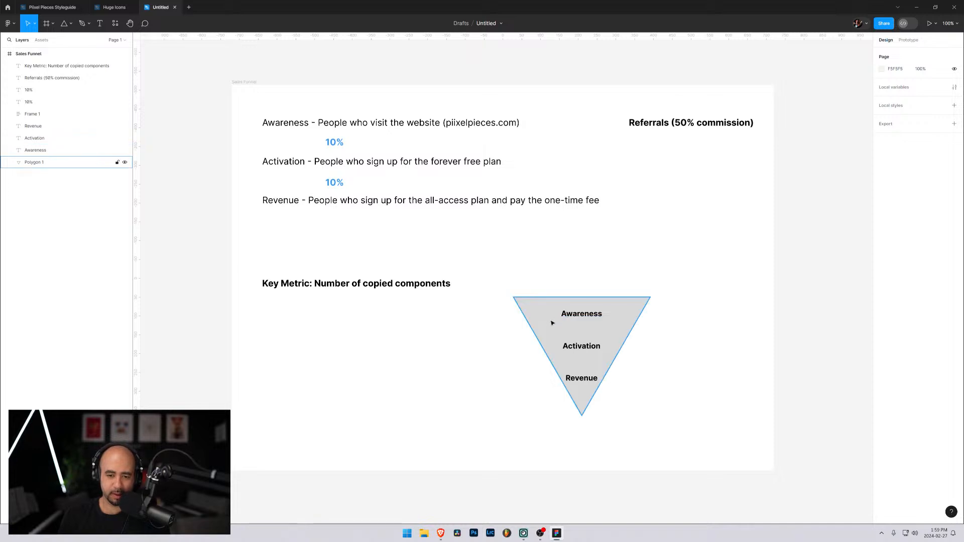
# Duplicate the gray inverted triangle in place
pyautogui.click(37, 165)
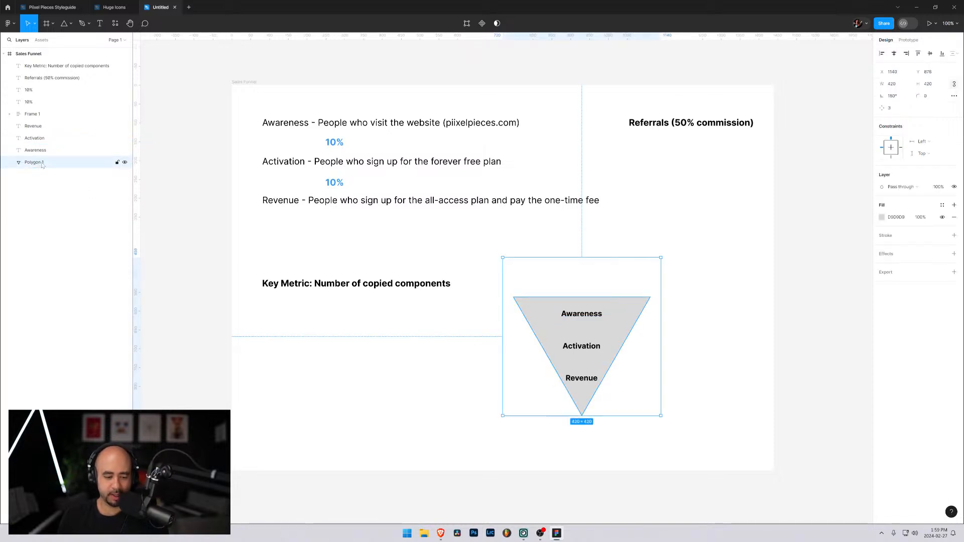
pyautogui.hotkey('ctrl', 'd')
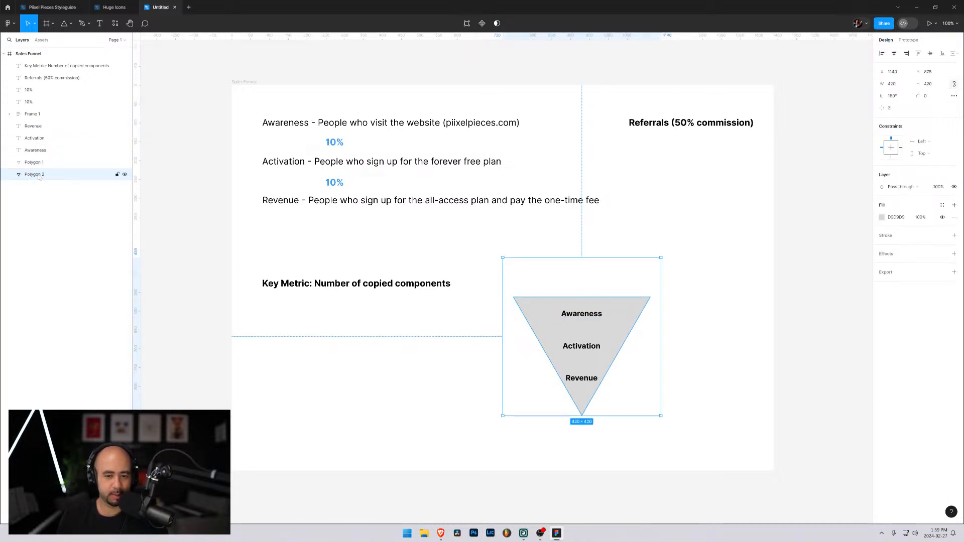
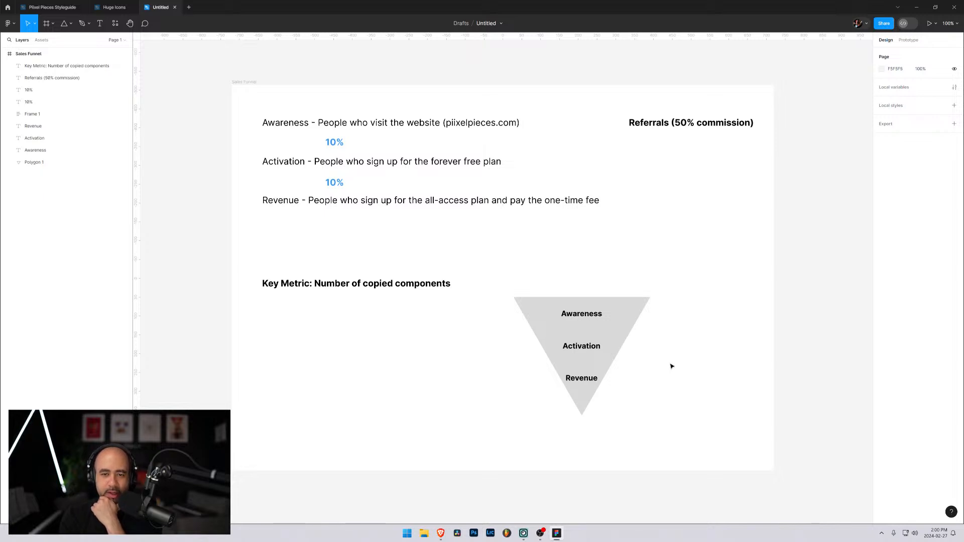
# Add a bold text line below the key metric reading "Example: 1,000 visitors -- 100 free members -- 10 paid members ($2,490)"
pyautogui.press('t')
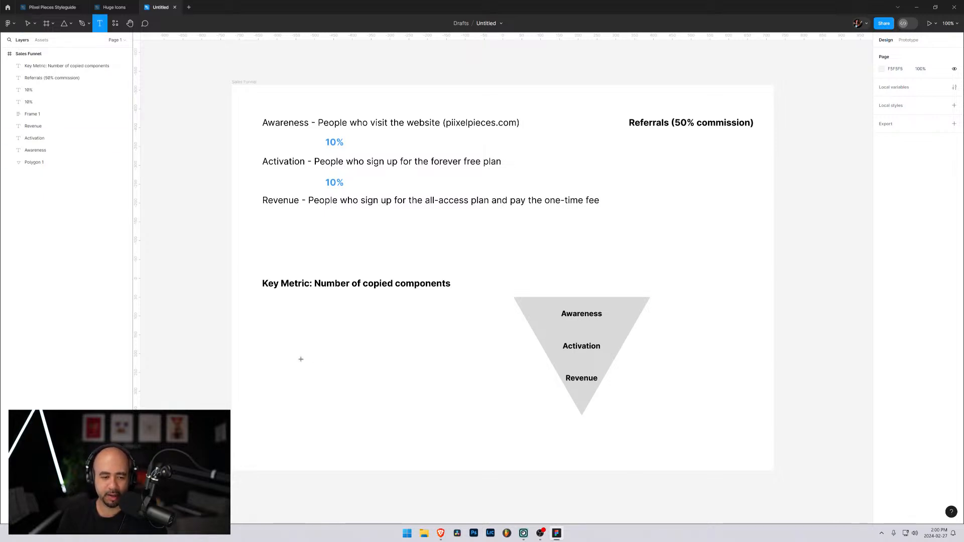
pyautogui.click(286, 361)
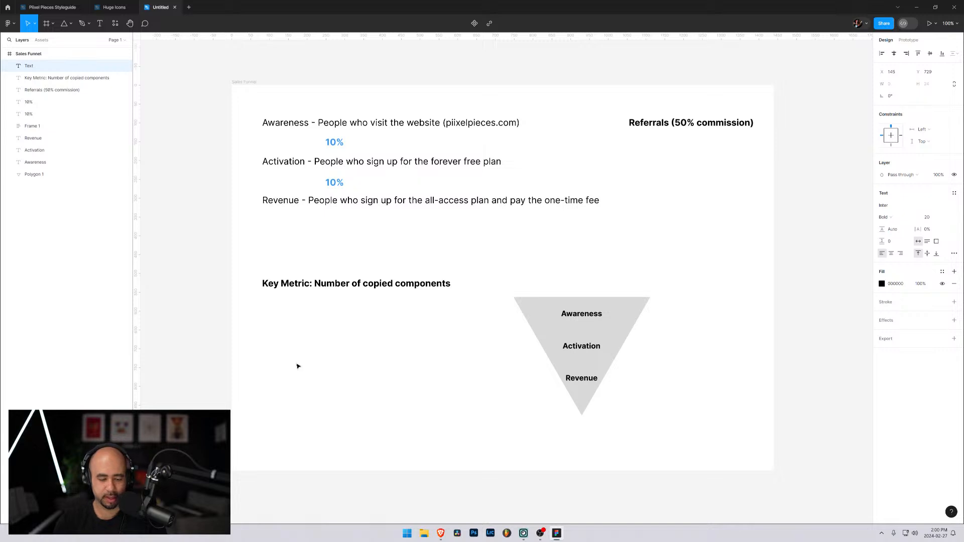
pyautogui.write('Eg')
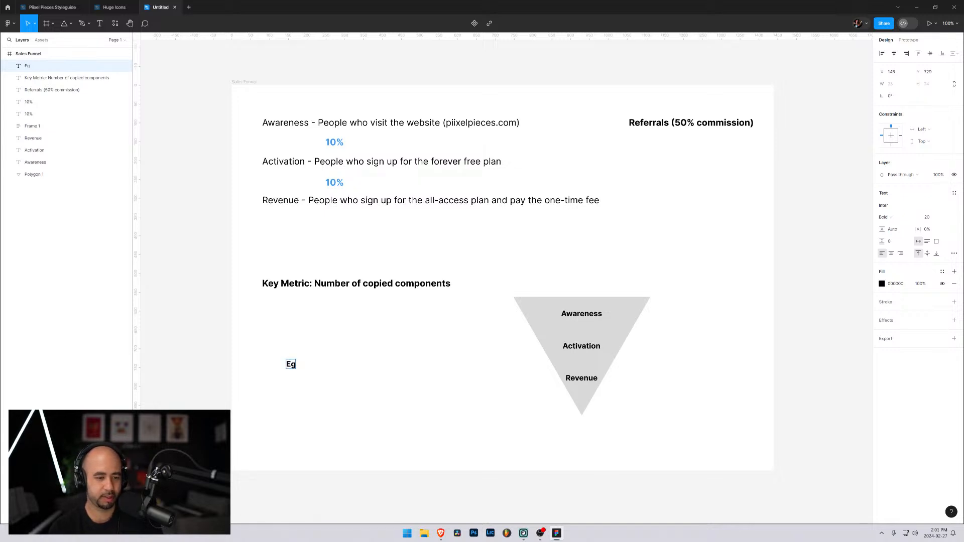
pyautogui.press('BackSpace')
pyautogui.write('xample:')
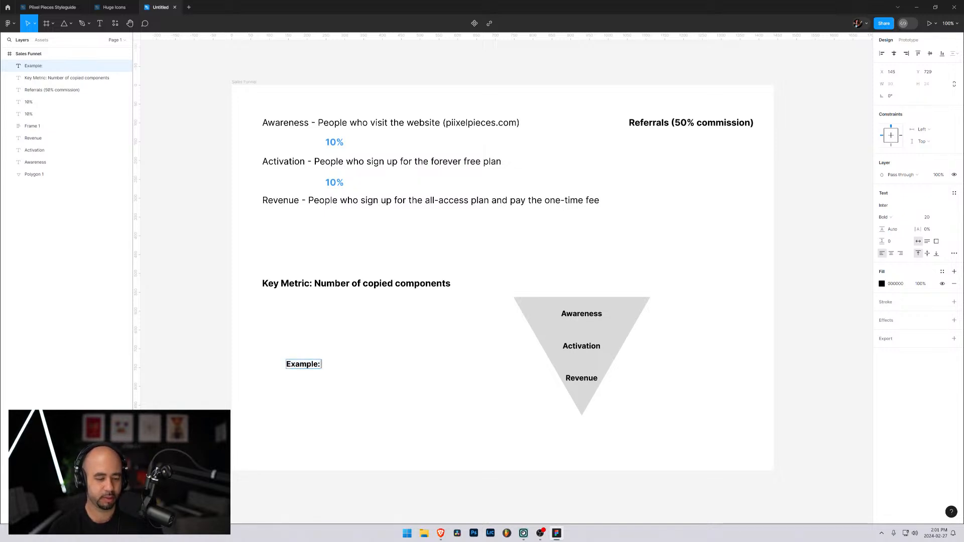
pyautogui.write(' 1,000 visitor')
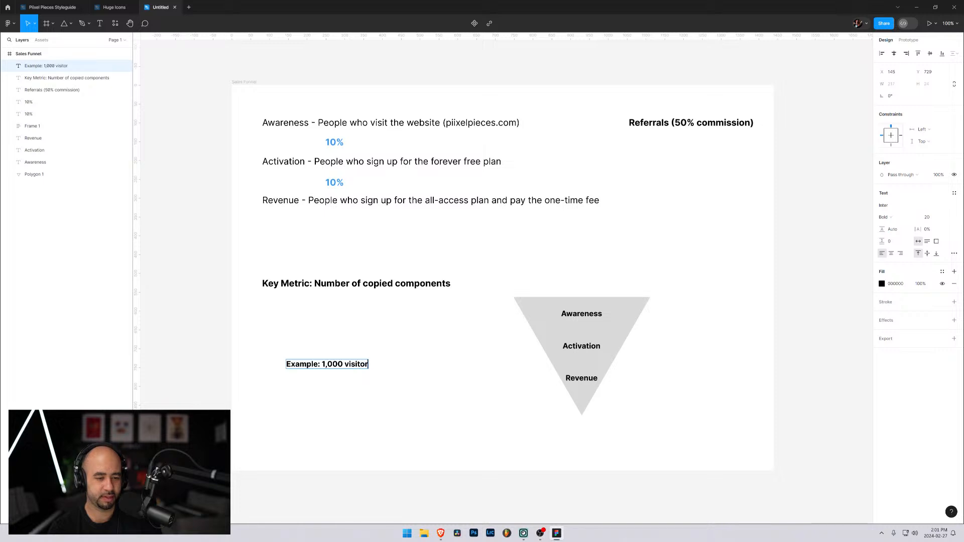
pyautogui.write('s')
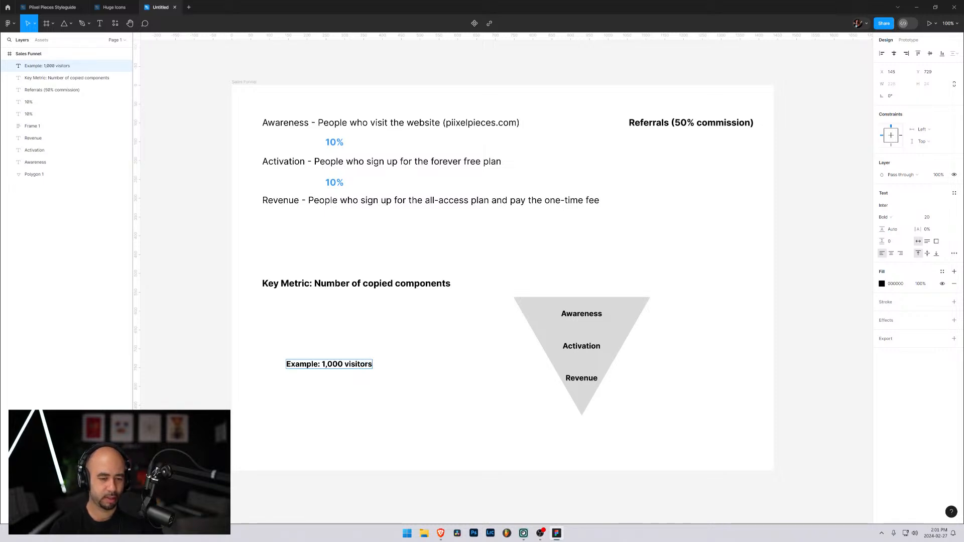
pyautogui.write(' --')
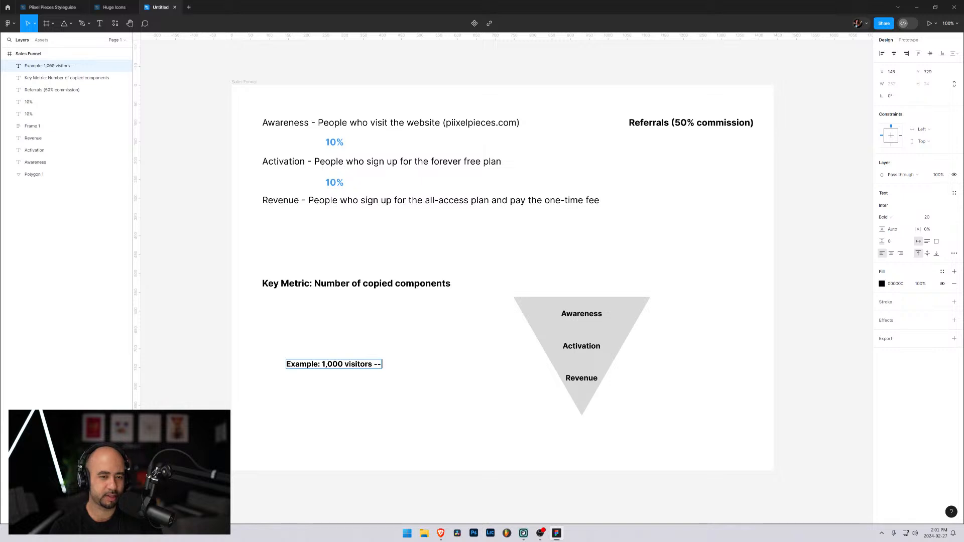
pyautogui.write(' 100')
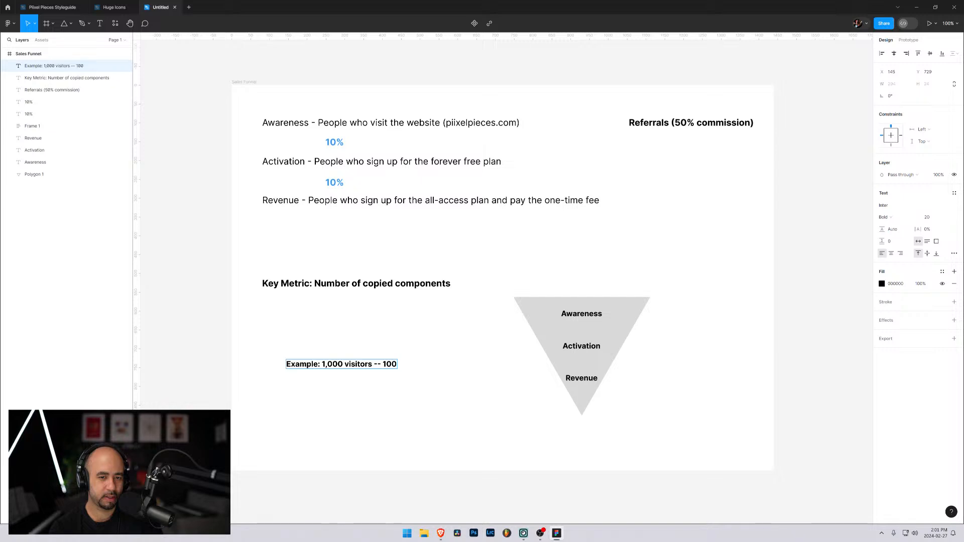
pyautogui.write(' free members --')
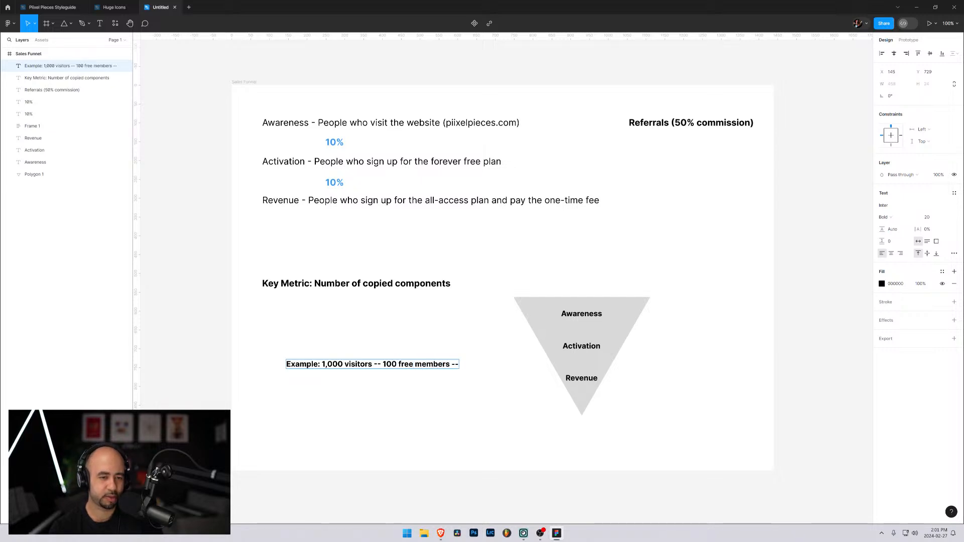
pyautogui.write(' 10 paid')
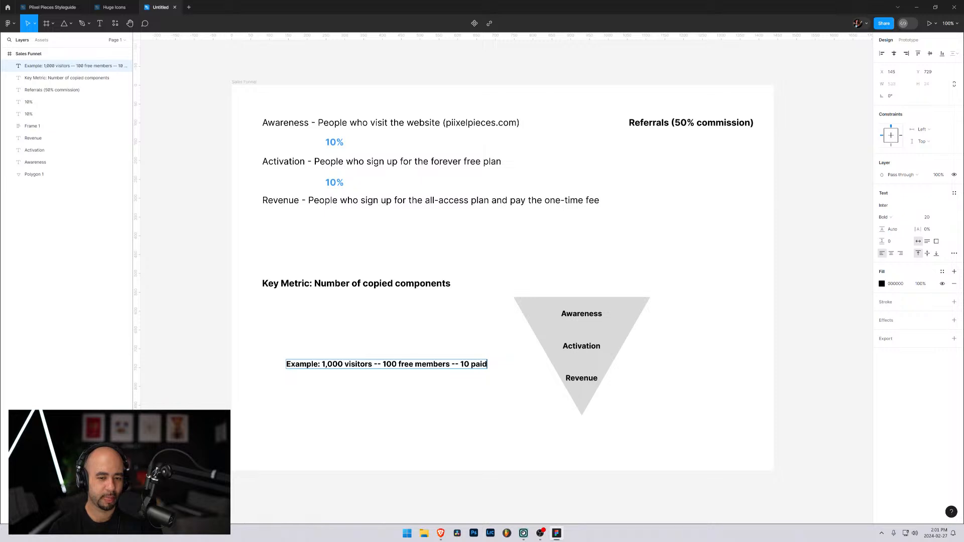
pyautogui.write(' members ($')
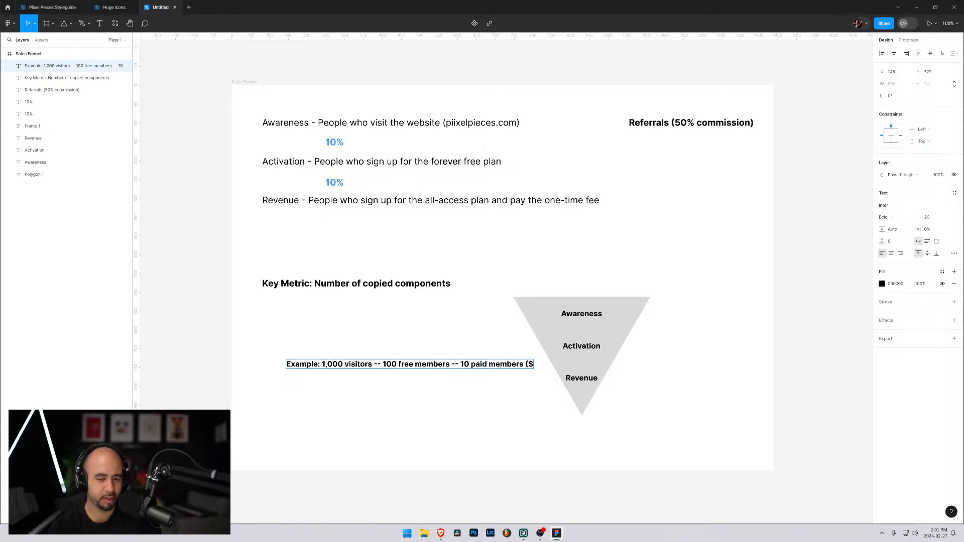
pyautogui.write('2,490)')
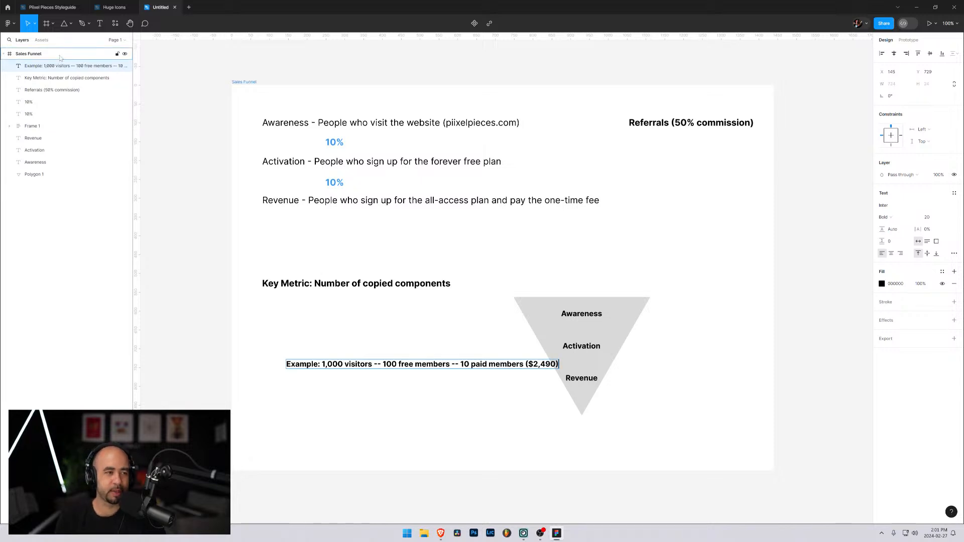
# Move the example line down and slightly left to sit near the height of the triangle's tip, and clear the selection
pyautogui.press('Escape')
pyautogui.moveTo(307, 365); pyautogui.dragTo(273, 407)
pyautogui.click(311, 350)
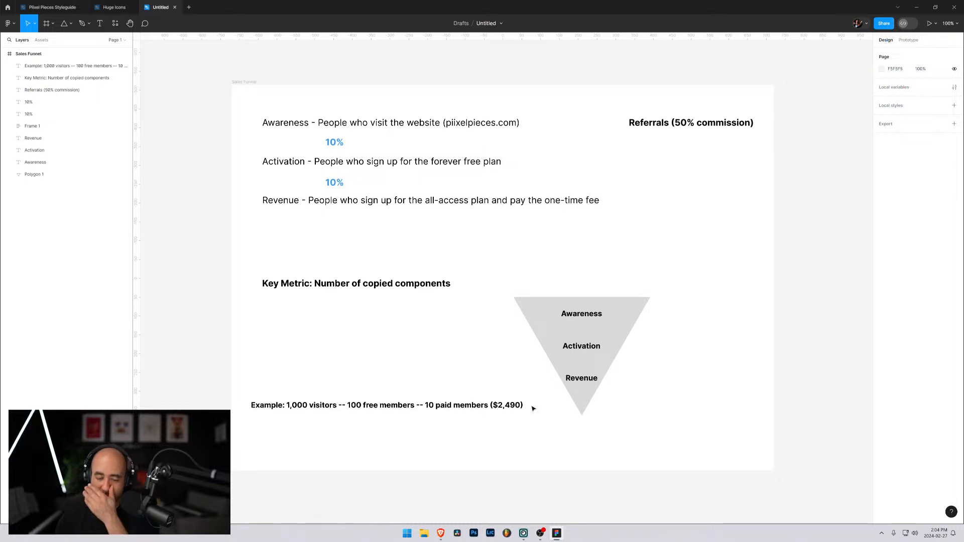
# Switch to the Piixel Pieces pricing page in Brave and open the site's Components section
pyautogui.moveTo(438, 537)
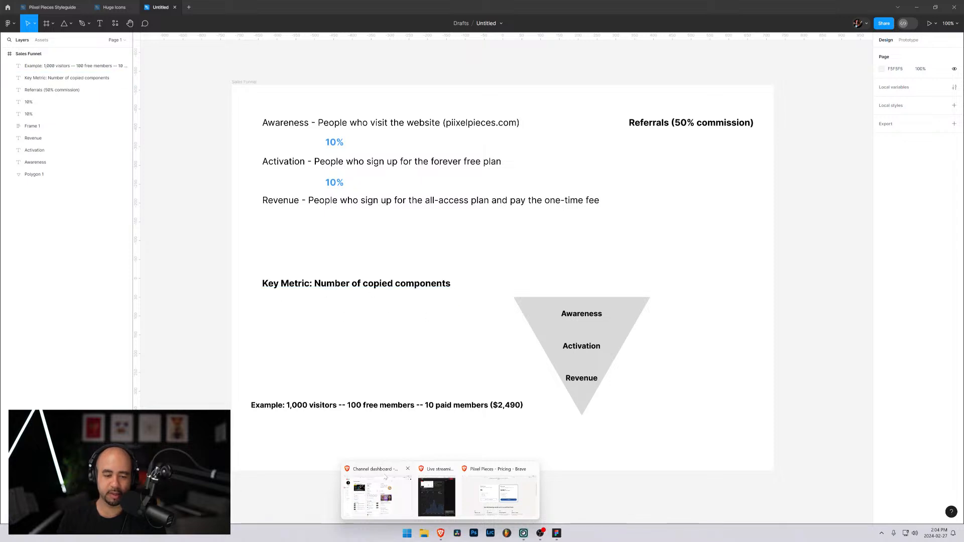
pyautogui.click(499, 495)
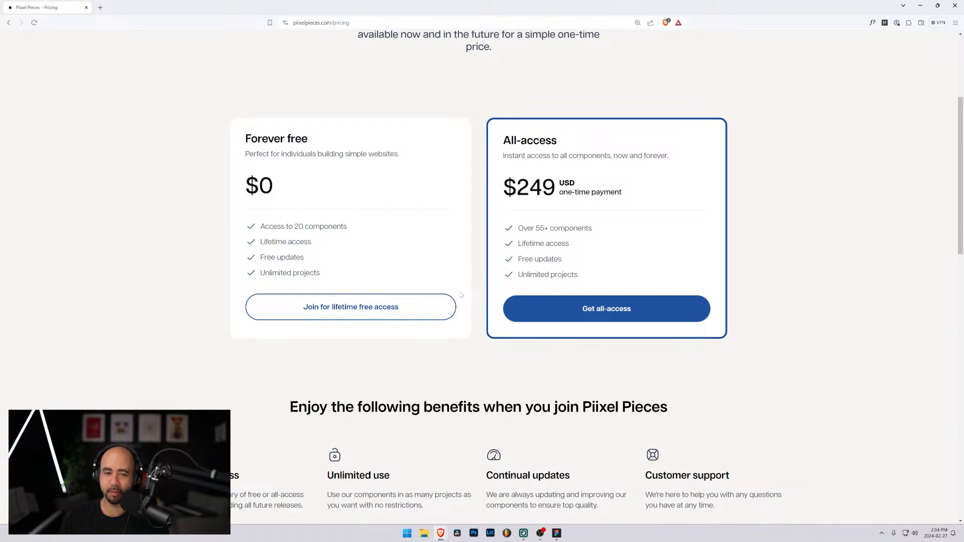
pyautogui.scroll(4, 461, 294)
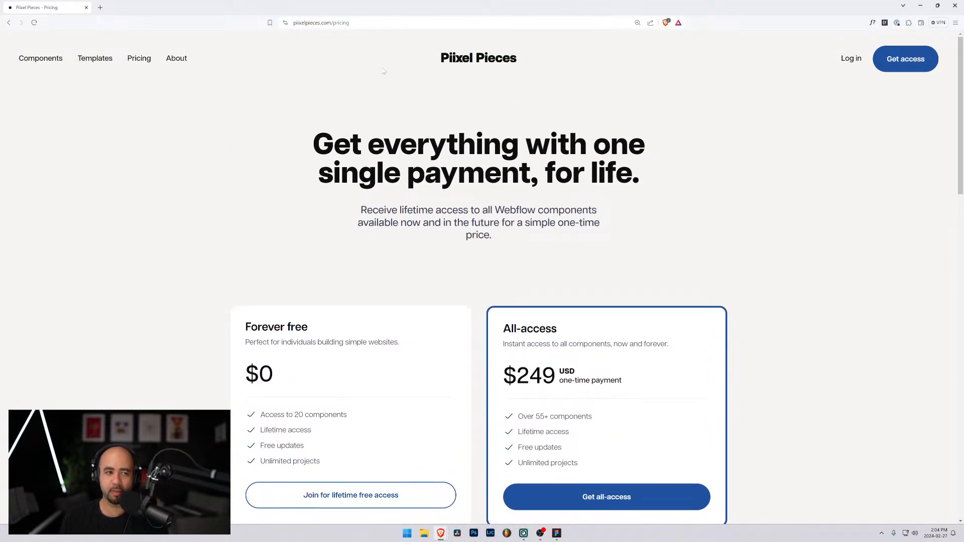
pyautogui.click(41, 59)
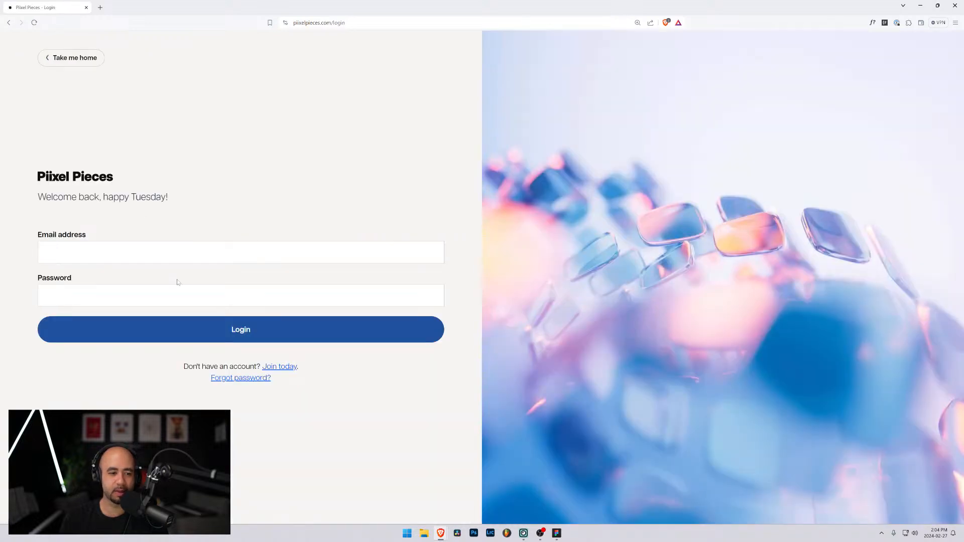
# Unlock the password manager, fill in the account's email and password from the saved Piixel Pieces login, and log in
pyautogui.click(173, 255)
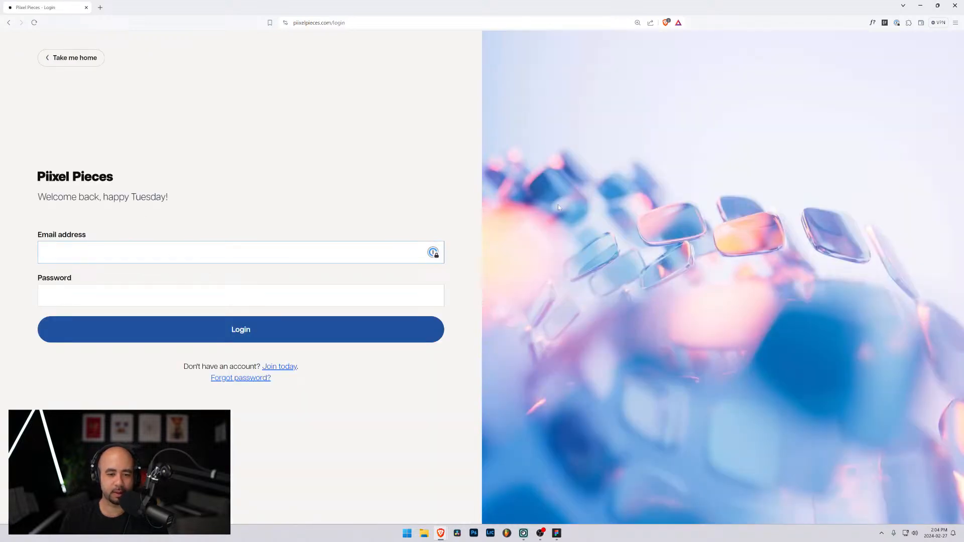
pyautogui.moveTo(428, 120); pyautogui.dragTo(963, 201)
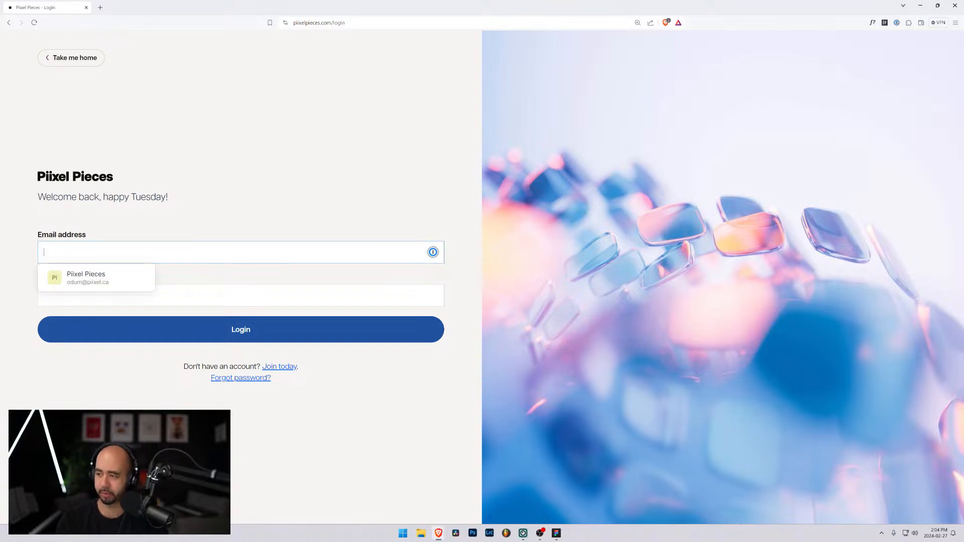
pyautogui.click(145, 284)
pyautogui.click(195, 327)
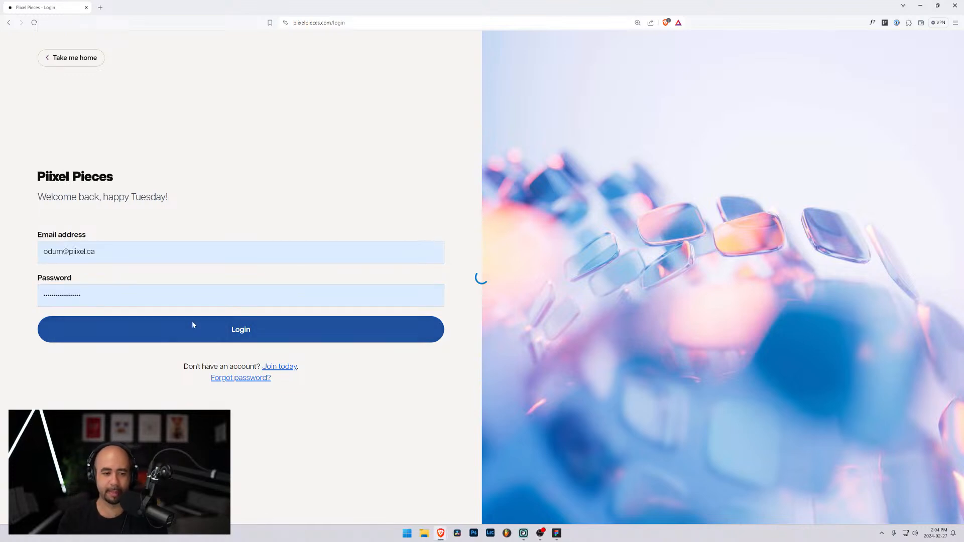
# Look through the component cards on the dashboard and their Copy, View and Upgrade options
pyautogui.scroll(-3, 550, 286)
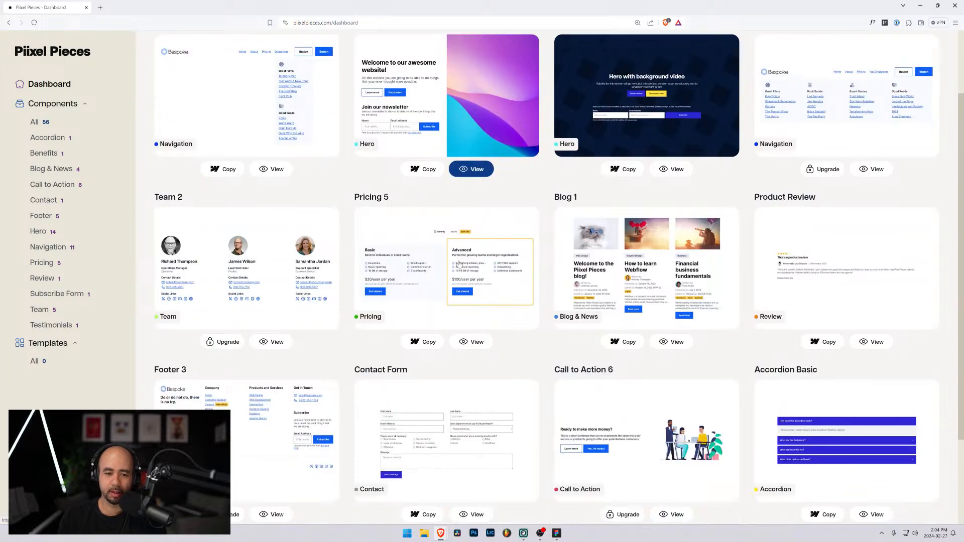
pyautogui.click(620, 245)
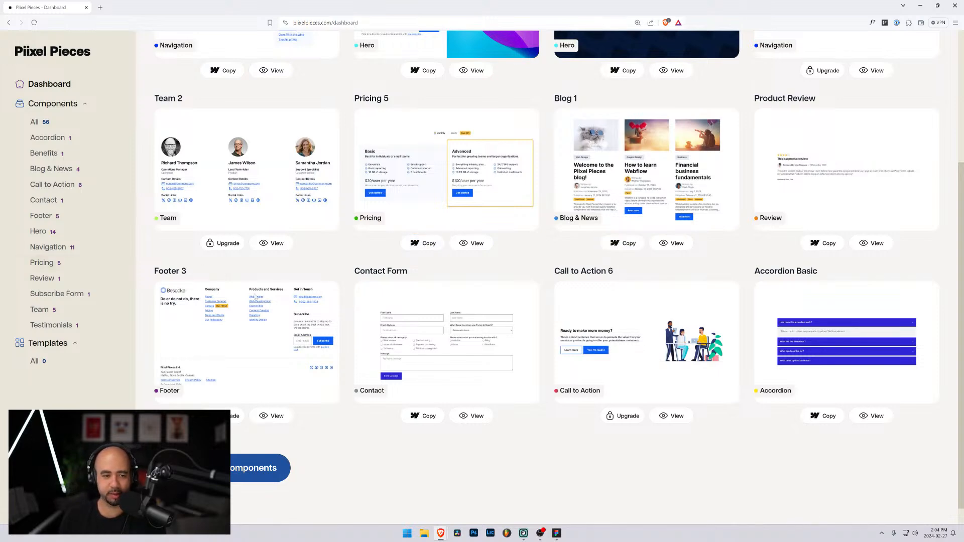
pyautogui.scroll(-1, 256, 297)
pyautogui.scroll(3, 121, 119)
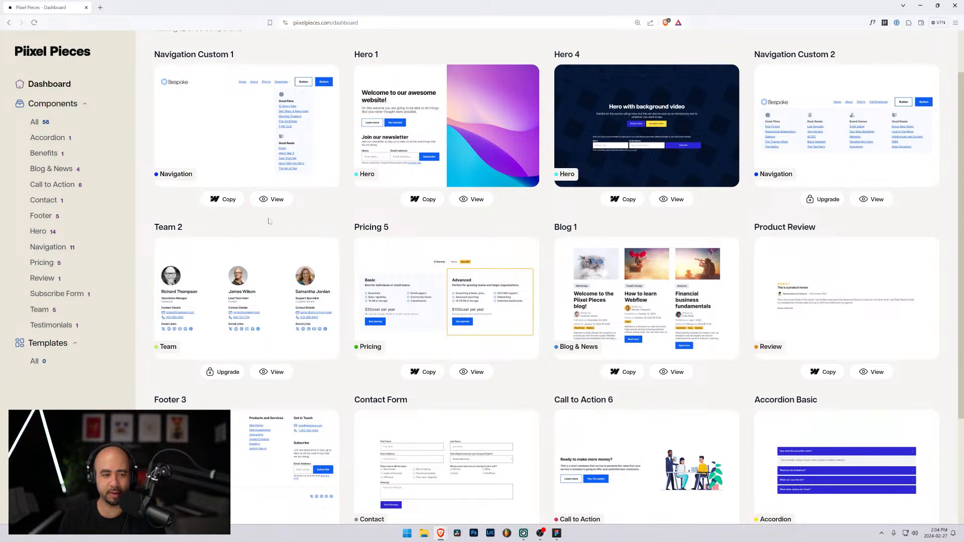
# Open Mixpanel's product analytics page at mixpanel.com/analysis in a new browser tab
pyautogui.click(100, 7)
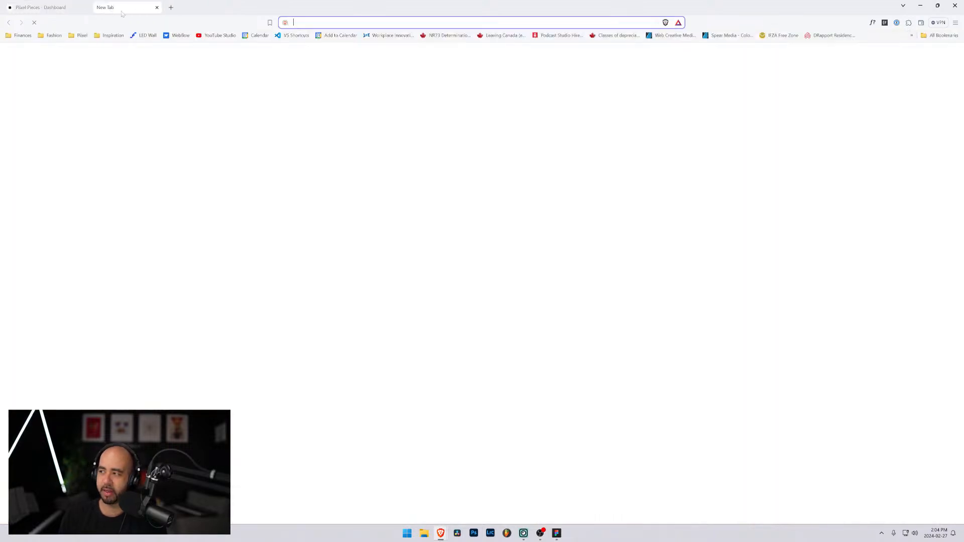
pyautogui.write('mix')
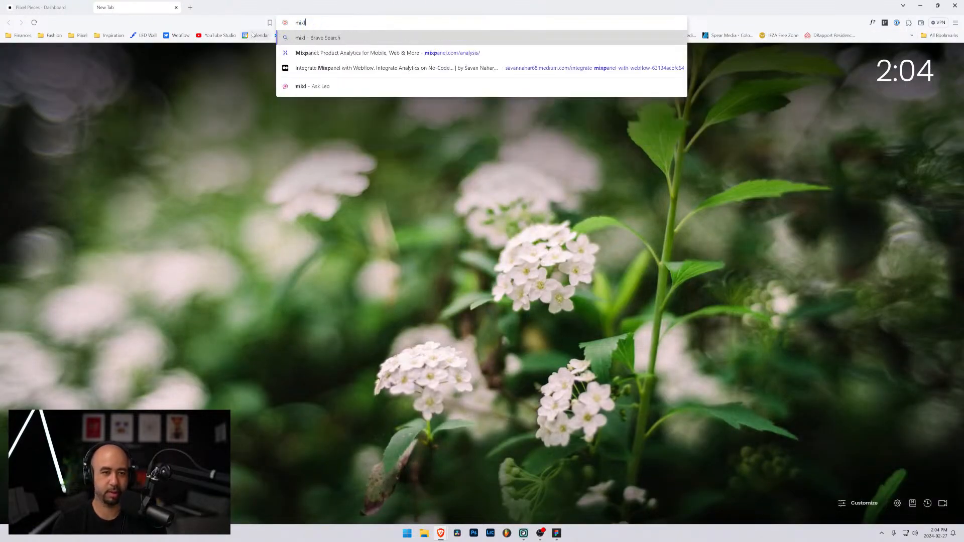
pyautogui.press('Down')
pyautogui.press('Return')
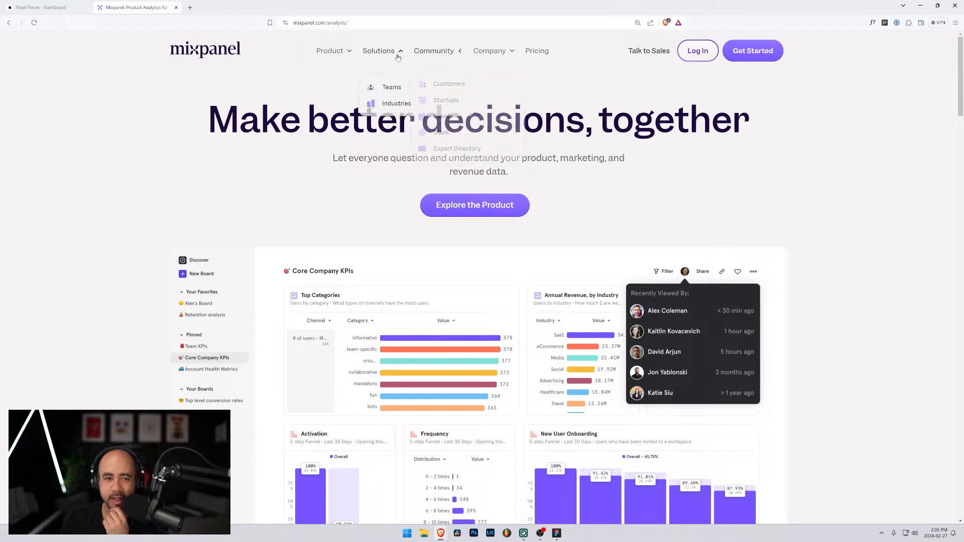
# Try to explore the Mixpanel product from its analysis page, then return to that page
pyautogui.moveTo(330, 50)
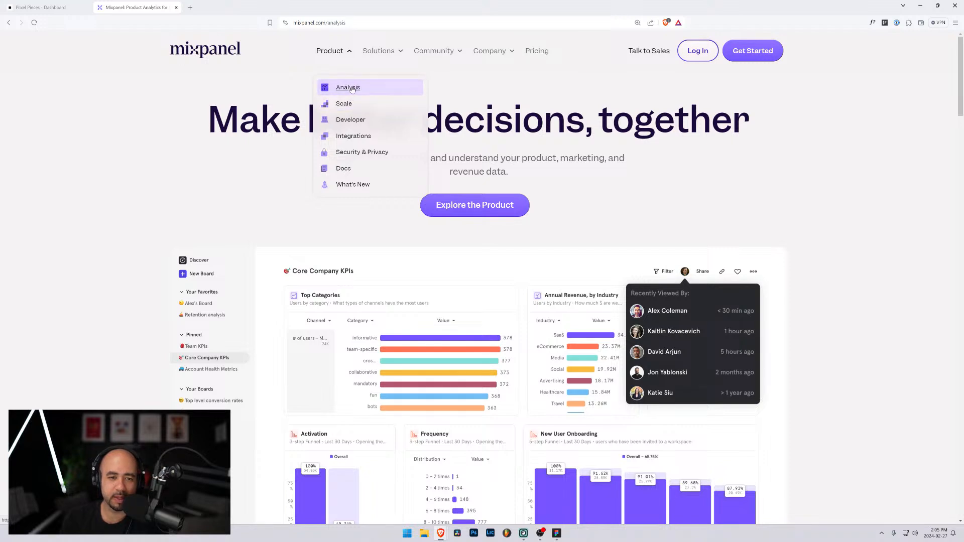
pyautogui.click(476, 212)
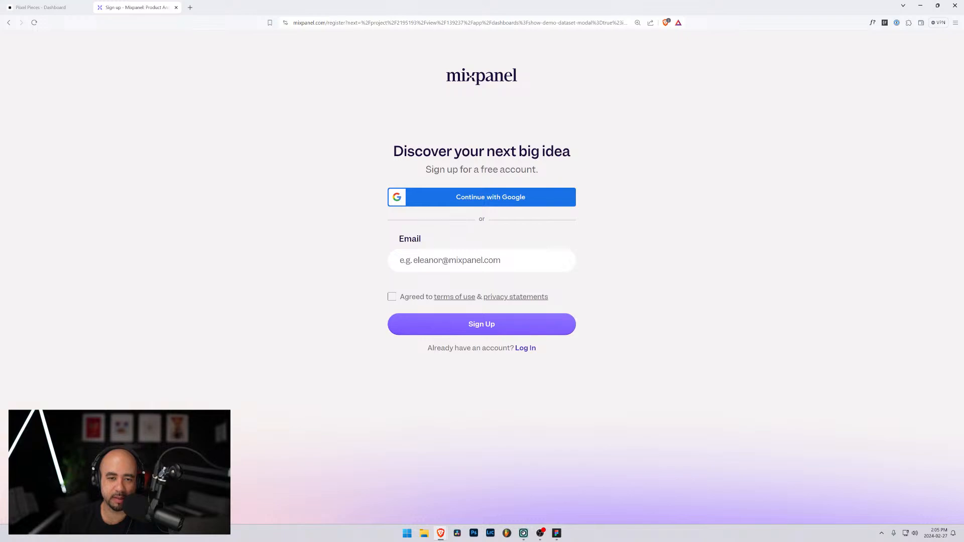
pyautogui.hotkey('alt', 'Left')
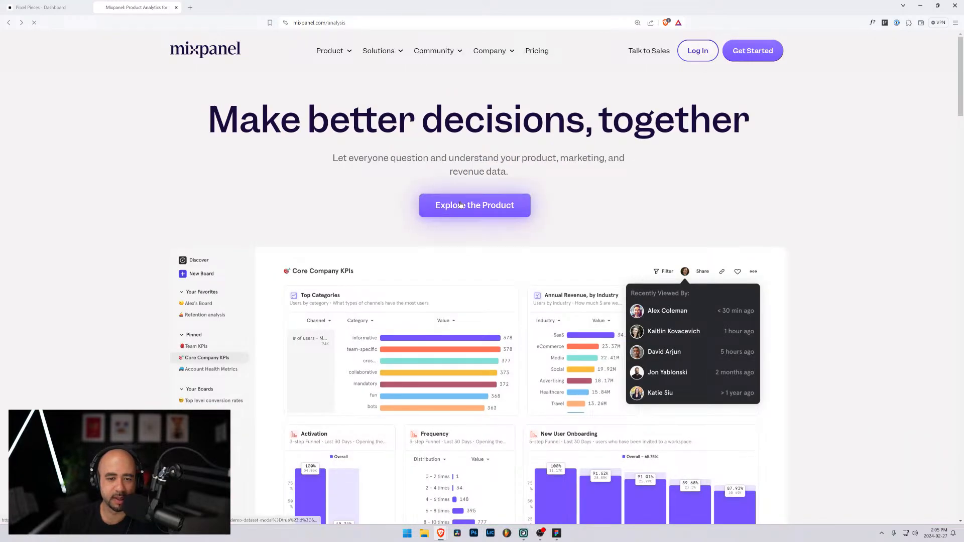
pyautogui.click(467, 205)
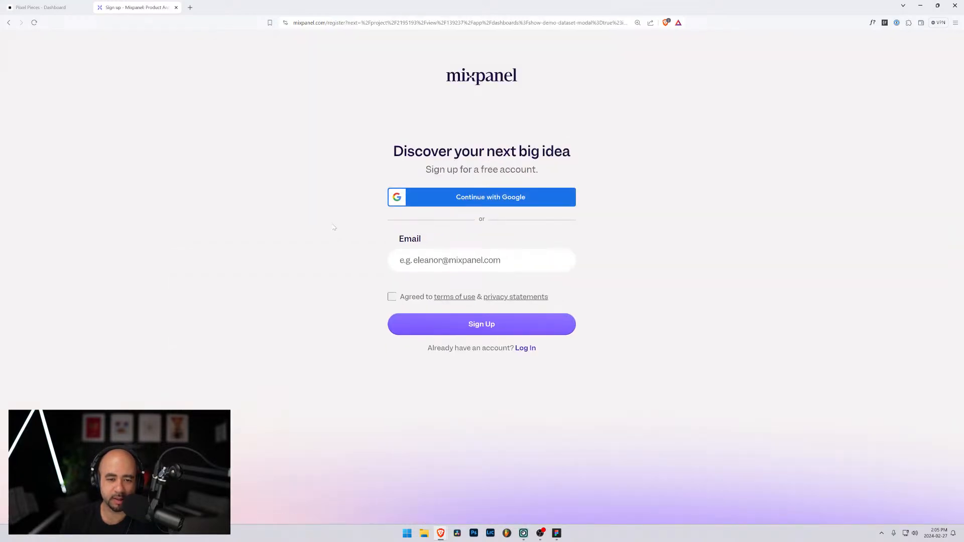
pyautogui.hotkey('alt', 'Left')
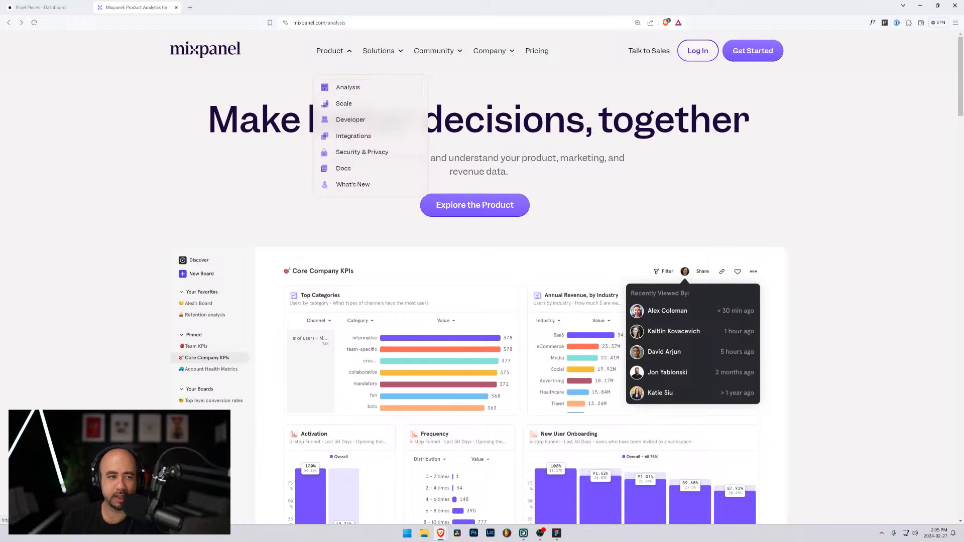
# Examine the sample Core Company KPIs board and the feature cards below it on Mixpanel's analysis page
pyautogui.scroll(-3, 273, 159)
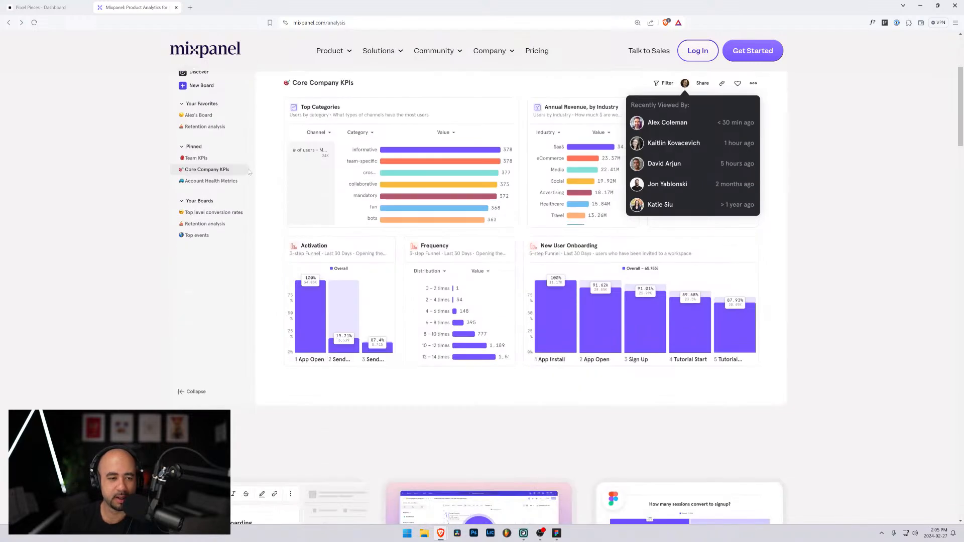
pyautogui.scroll(2, 291, 191)
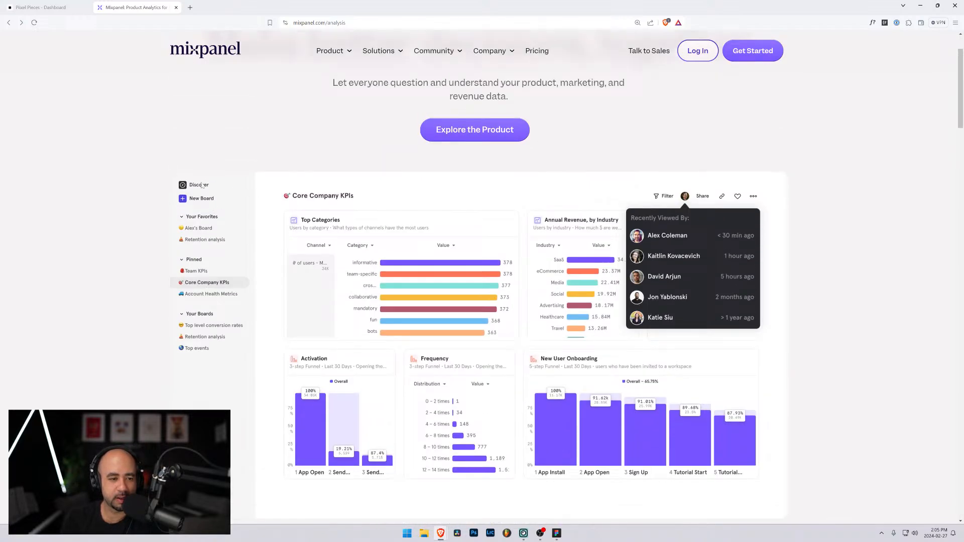
pyautogui.scroll(-2, 553, 253)
pyautogui.scroll(1, 311, 176)
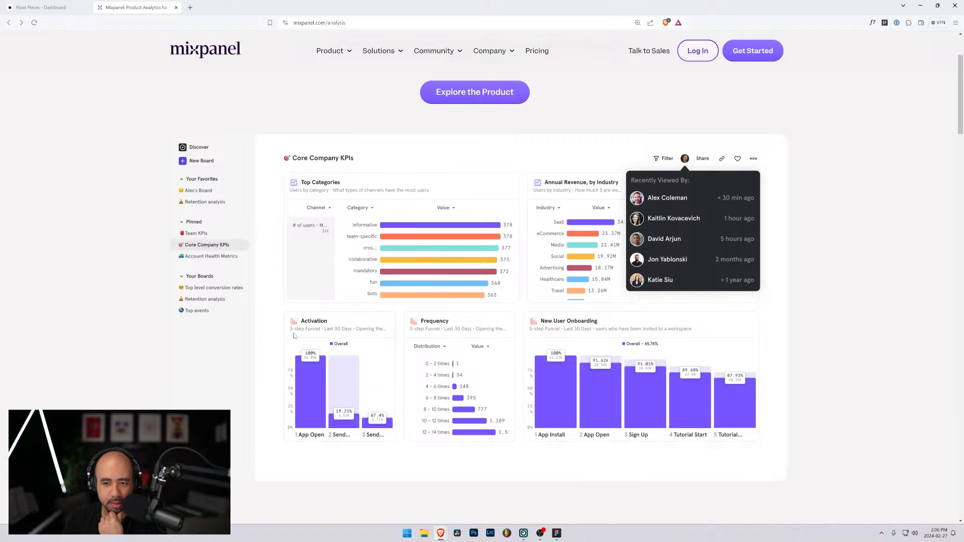
pyautogui.scroll(-6, 355, 347)
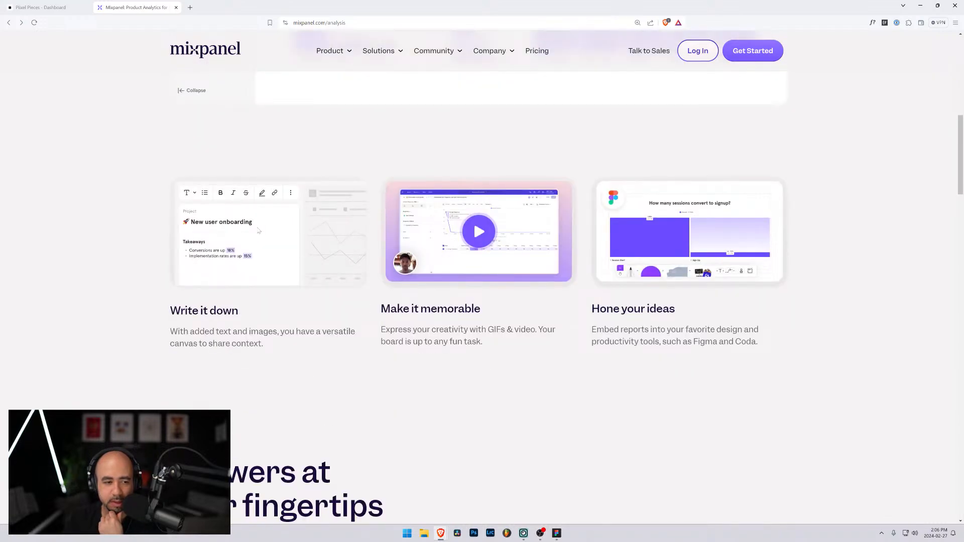
# Read the board feature cards and the analysis, Measure and Understand sections down to the footer of Mixpanel's analysis page
pyautogui.moveTo(170, 331); pyautogui.dragTo(241, 344)
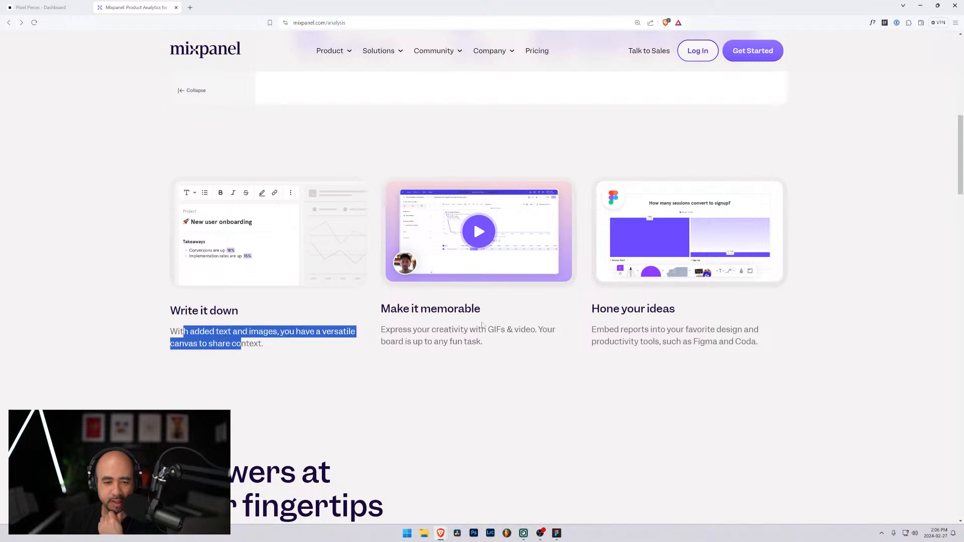
pyautogui.moveTo(402, 329); pyautogui.dragTo(457, 342)
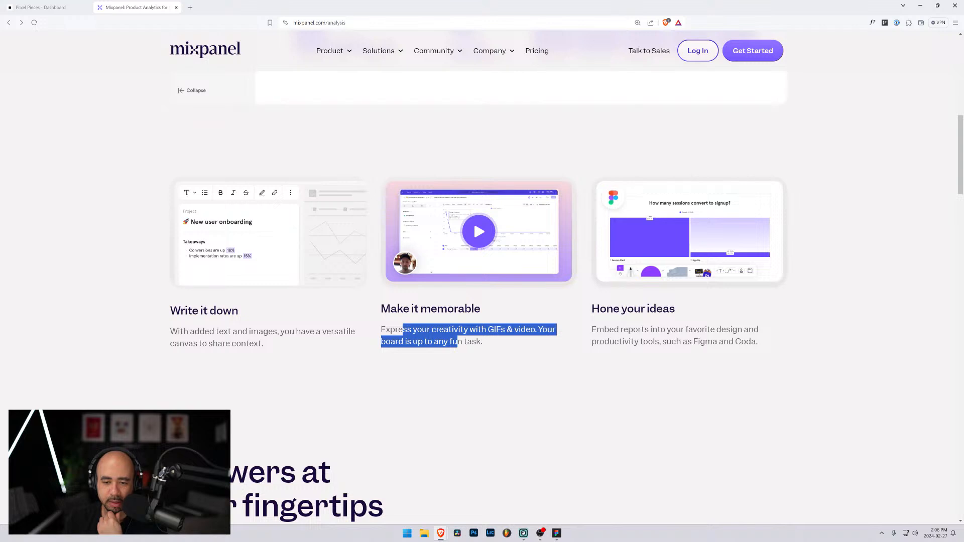
pyautogui.moveTo(614, 330); pyautogui.dragTo(694, 341)
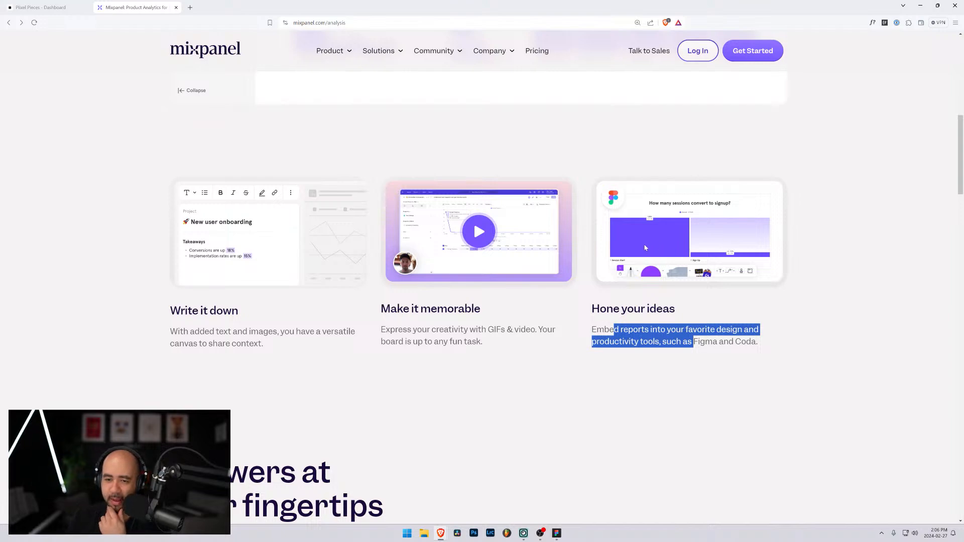
pyautogui.scroll(-3, 722, 245)
pyautogui.scroll(-4, 239, 326)
pyautogui.scroll(-3, 239, 326)
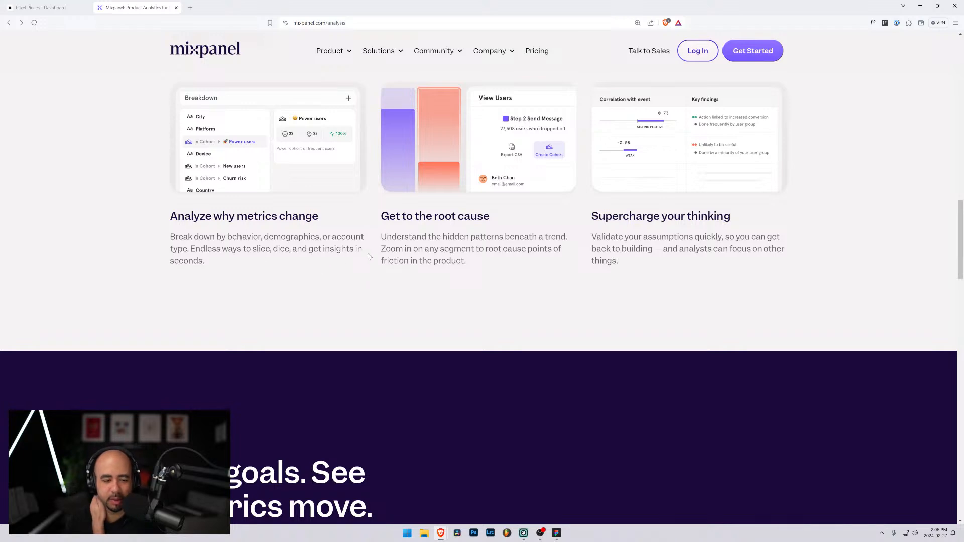
pyautogui.scroll(-3, 475, 285)
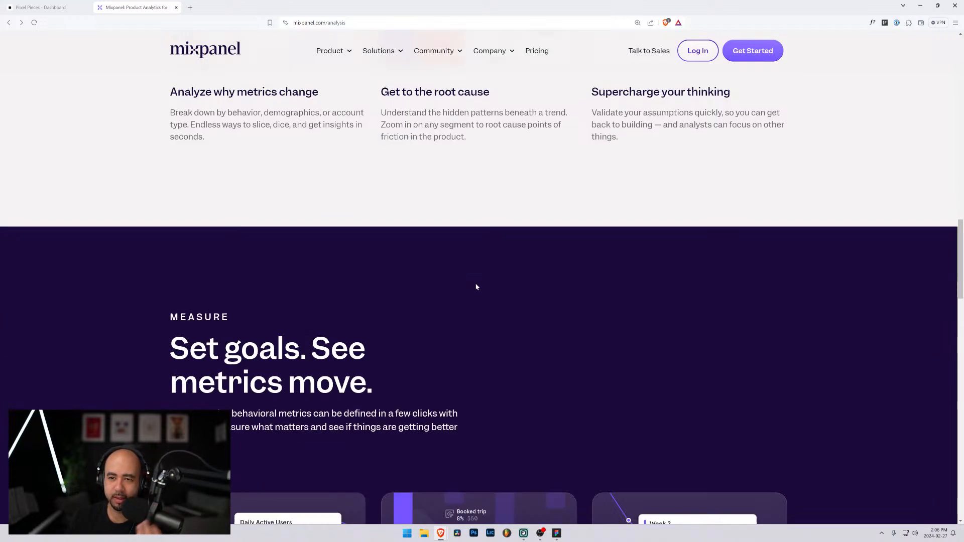
pyautogui.scroll(-3, 401, 297)
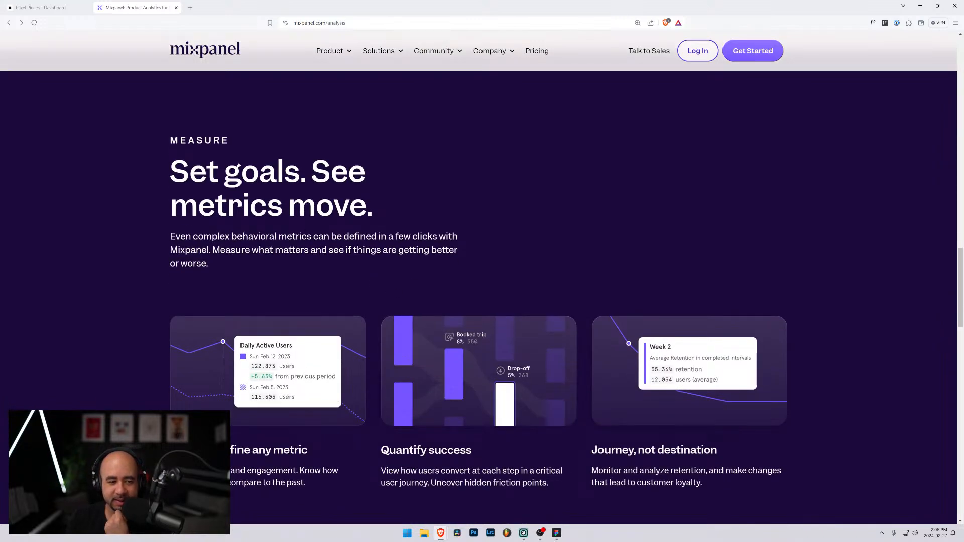
pyautogui.scroll(-4, 269, 221)
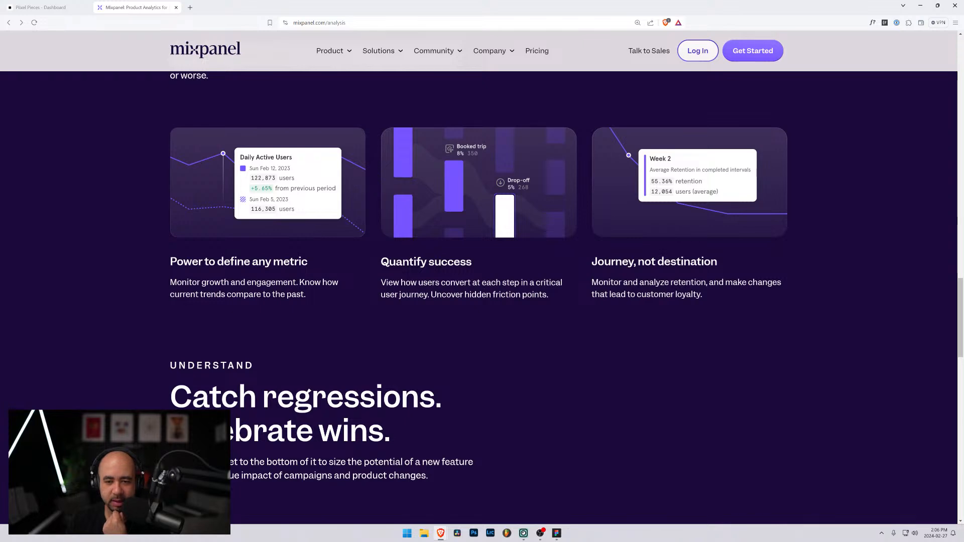
pyautogui.scroll(-10, 632, 301)
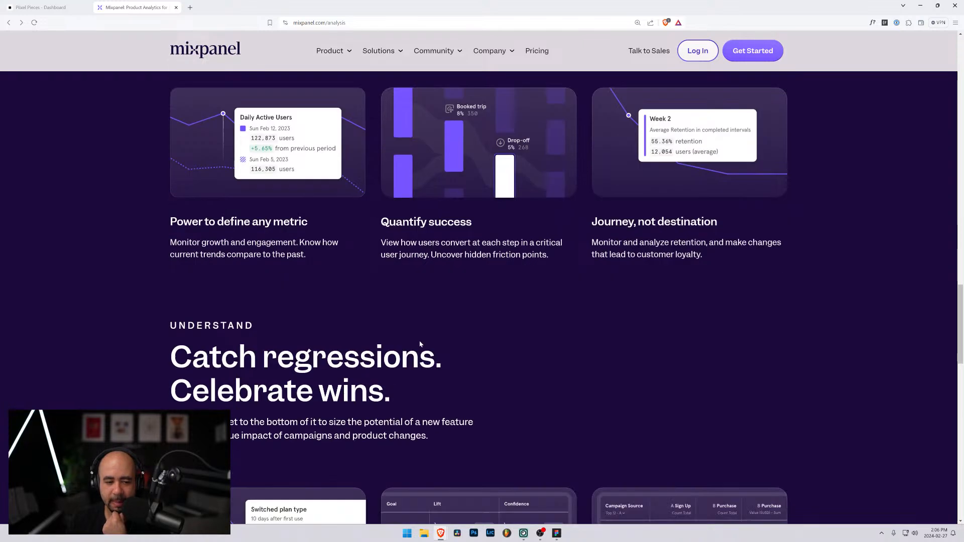
pyautogui.scroll(-9, 420, 344)
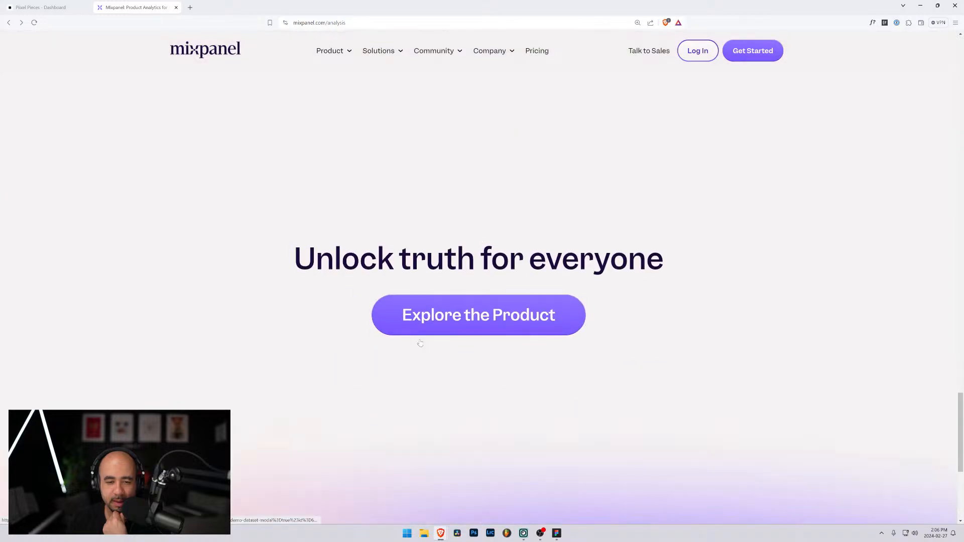
pyautogui.scroll(-2, 421, 341)
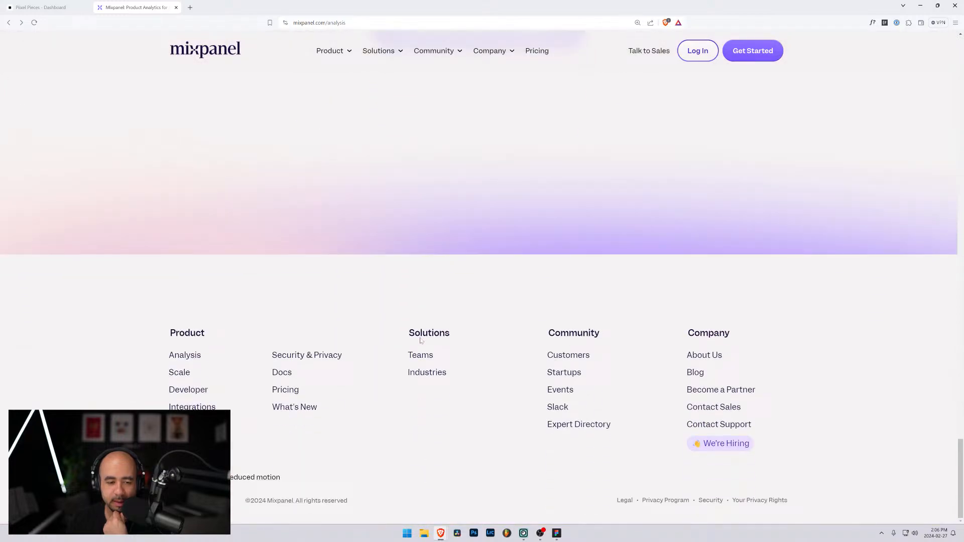
# Open Mixpanel's pricing page and review what the free Starter plan includes
pyautogui.click(296, 392)
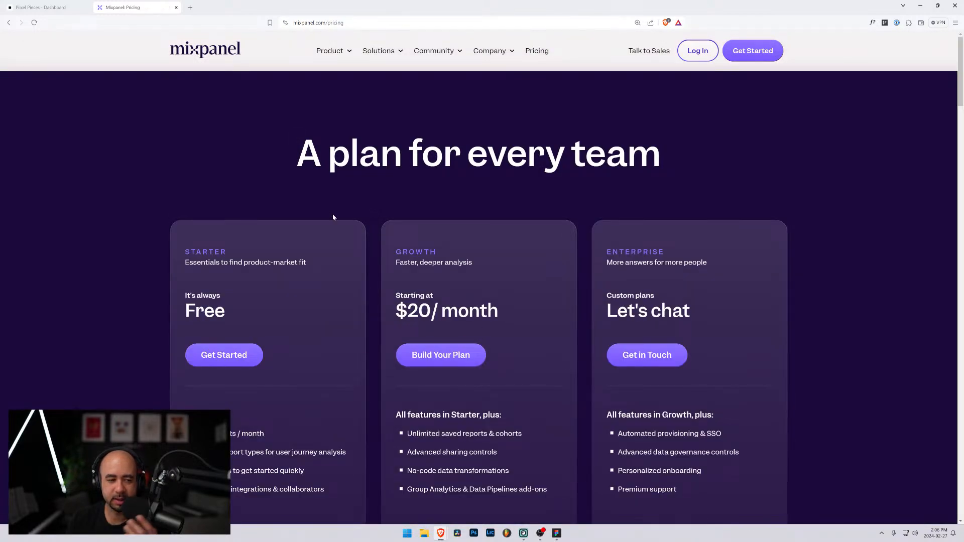
pyautogui.scroll(-2, 316, 227)
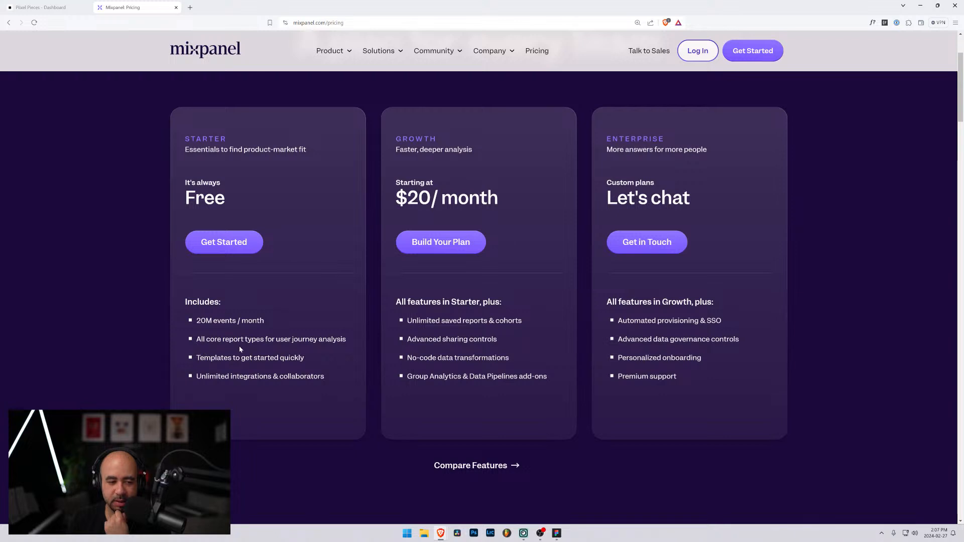
pyautogui.moveTo(222, 339); pyautogui.dragTo(318, 340)
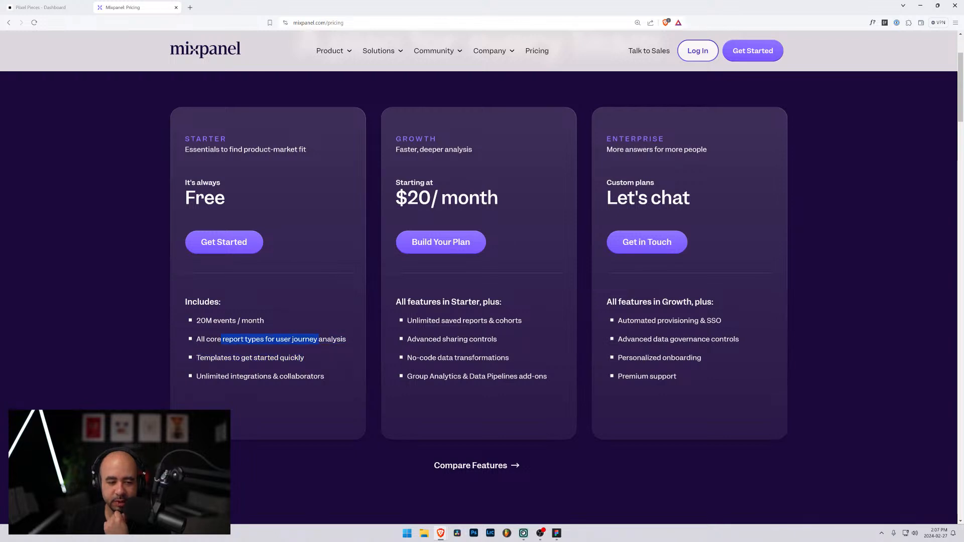
pyautogui.moveTo(232, 357); pyautogui.dragTo(289, 358)
pyautogui.moveTo(236, 377); pyautogui.dragTo(291, 376)
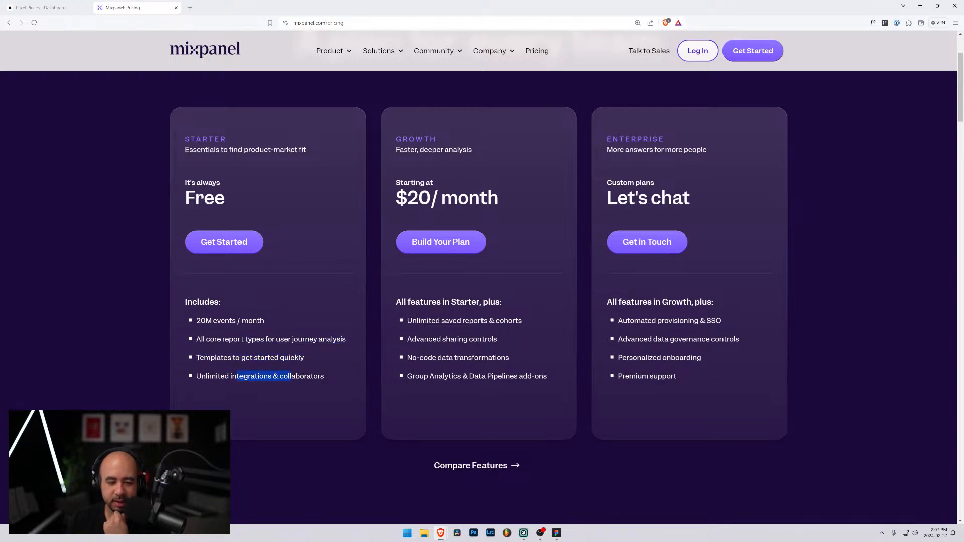
# Sign up for the free Starter plan with the account's email address and agree to the terms of use and privacy statements
pyautogui.click(222, 249)
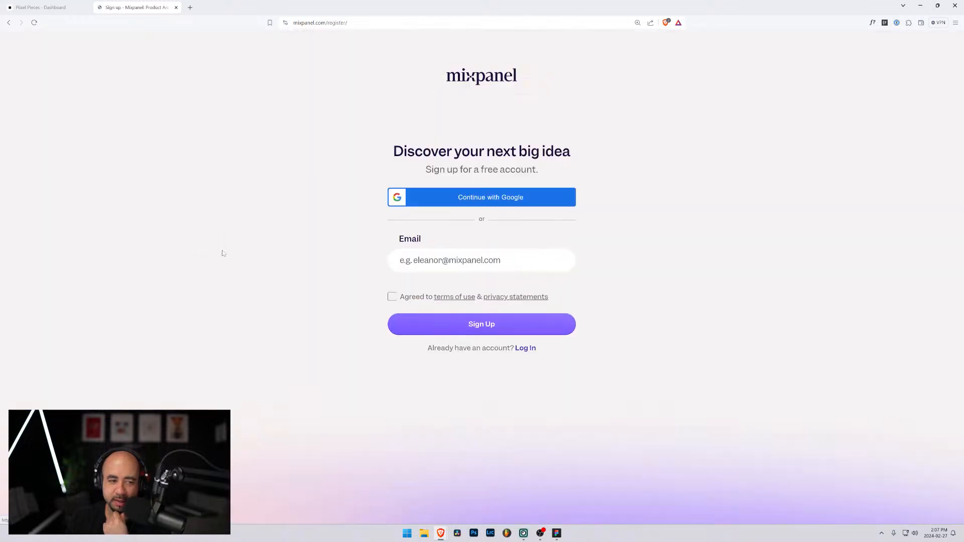
pyautogui.click(440, 259)
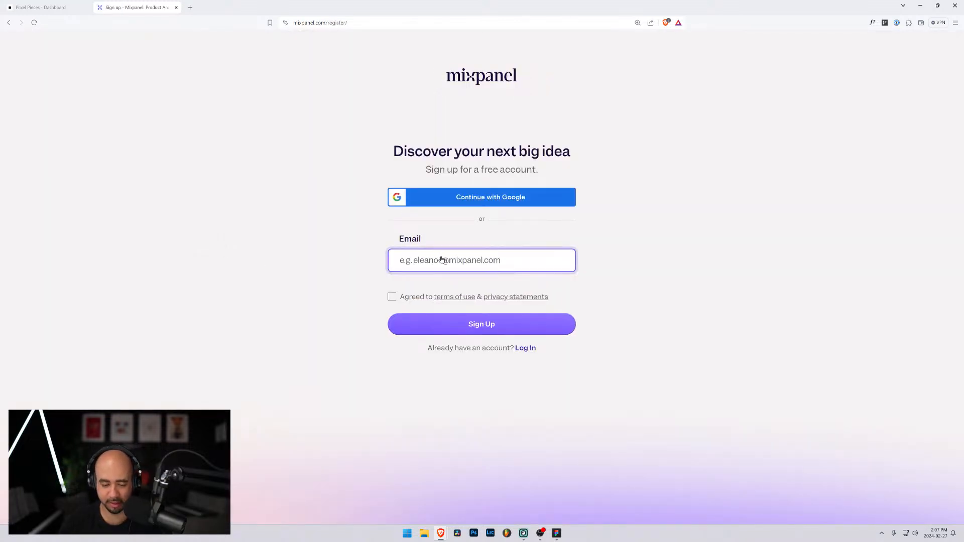
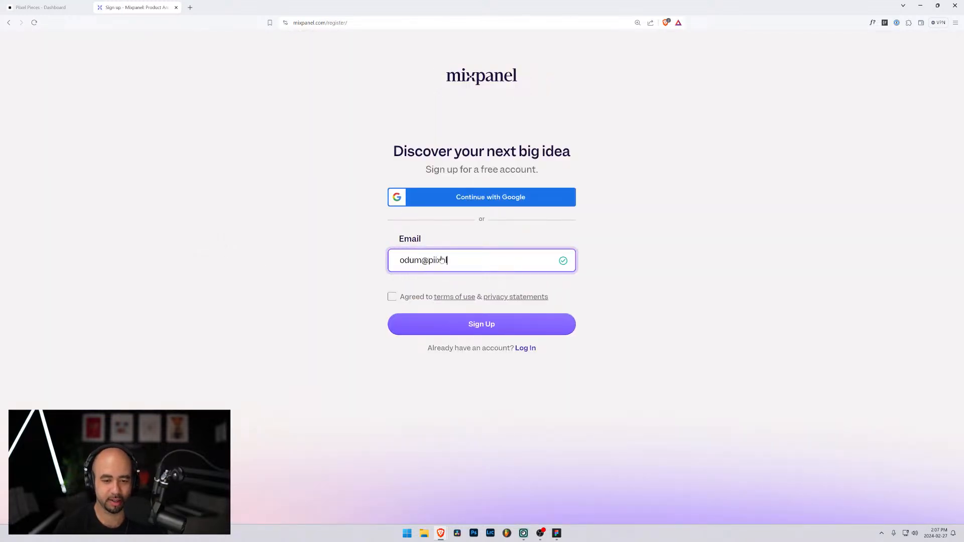
pyautogui.click(392, 296)
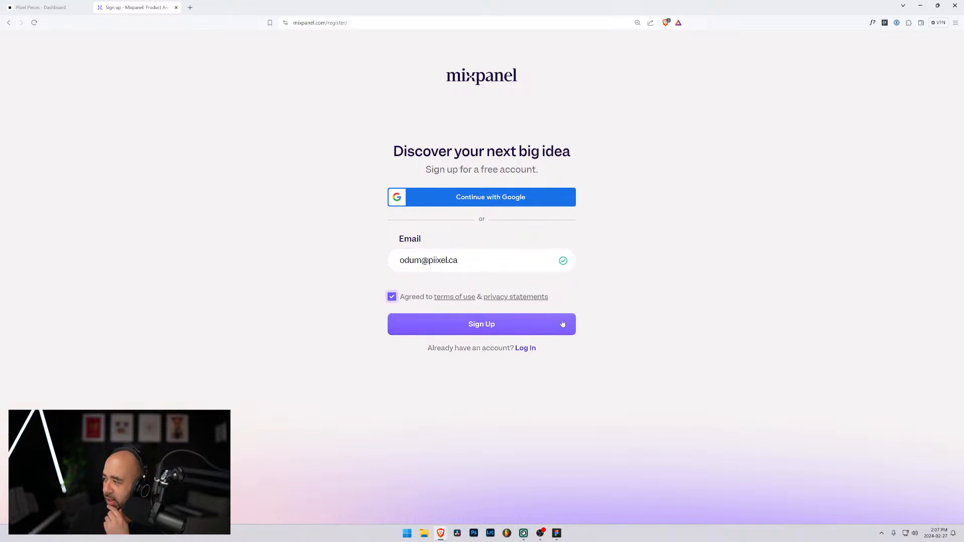
pyautogui.click(508, 330)
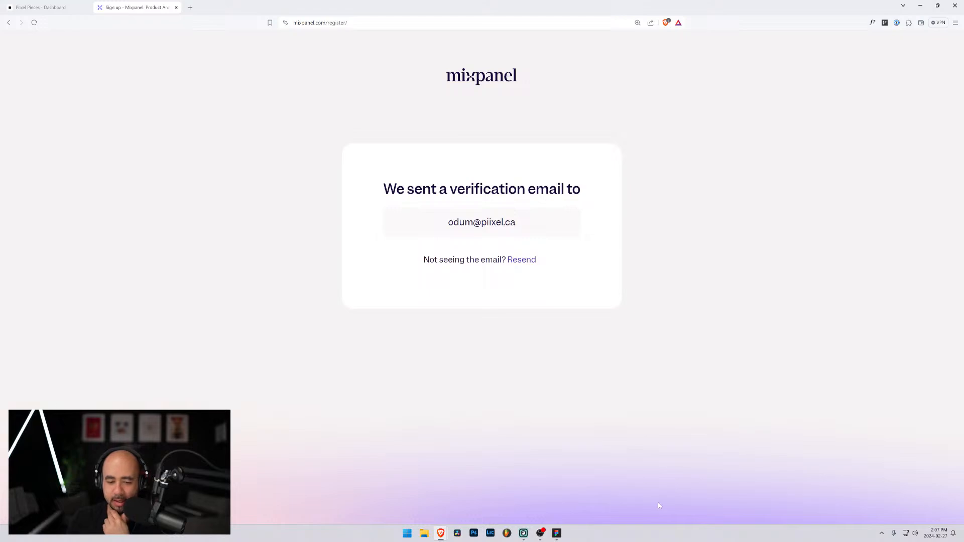
# Switch to the HEY mail app and move its window out of the browser's way
pyautogui.press('super')
pyautogui.write('hey')
pyautogui.press('Return')
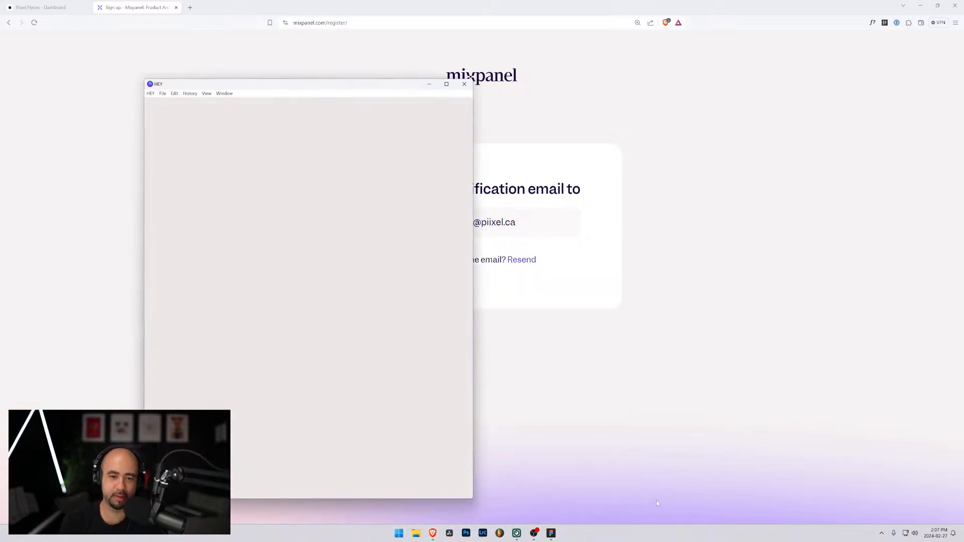
pyautogui.moveTo(310, 120); pyautogui.dragTo(0, 121)
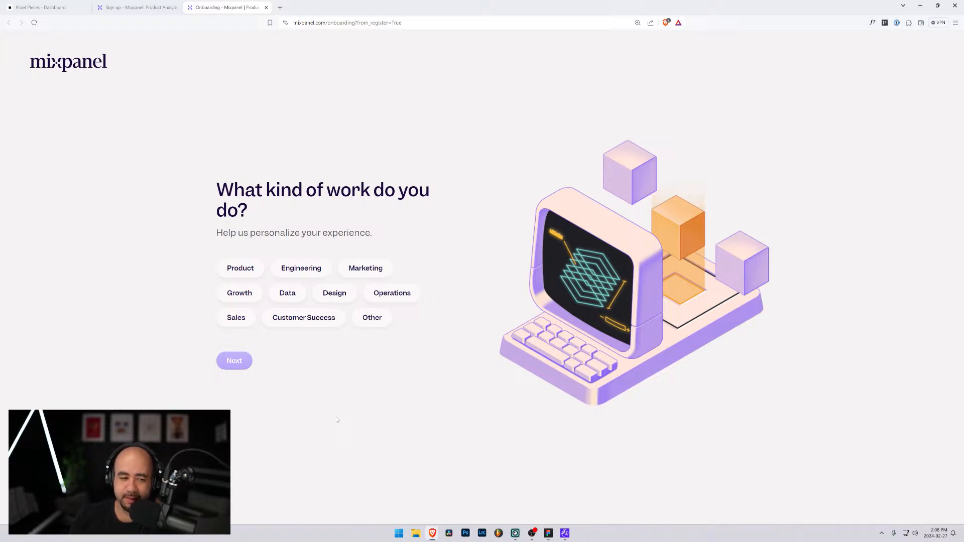
# Answer the Mixpanel onboarding questions with Growth as the kind of work and Executive as the role
pyautogui.click(235, 295)
pyautogui.click(234, 361)
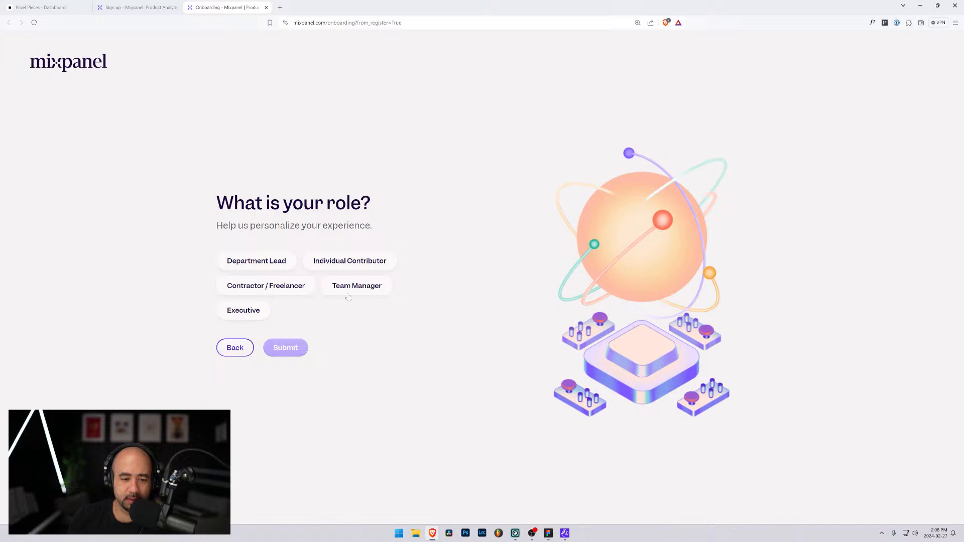
pyautogui.click(241, 314)
pyautogui.click(296, 349)
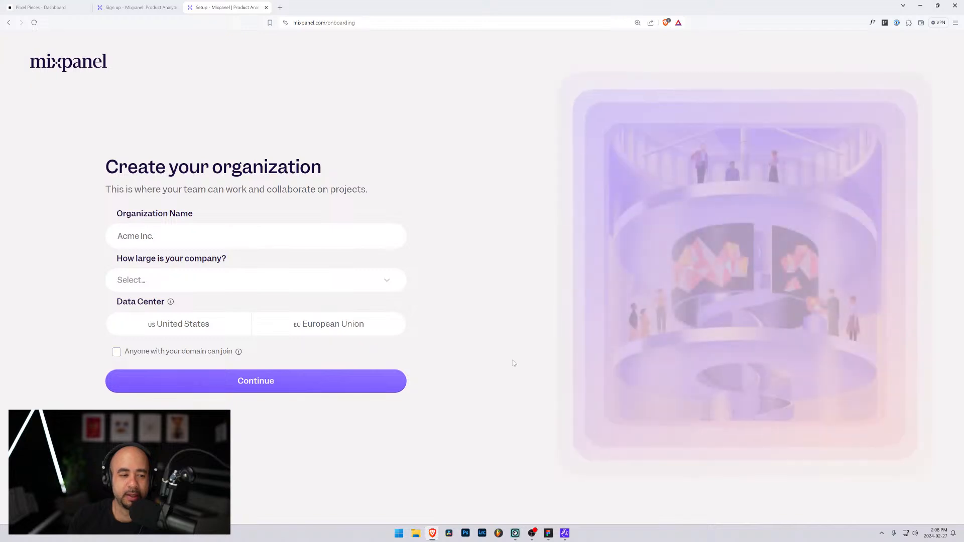
# Enter Piixel as the organization name and set the company size to 1
pyautogui.click(166, 238)
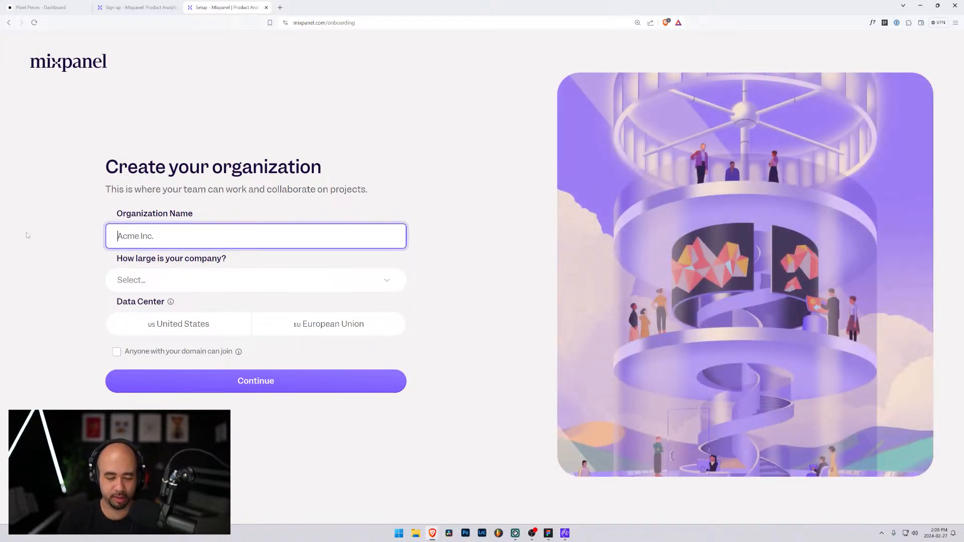
pyautogui.write('Piixel')
pyautogui.press('Tab')
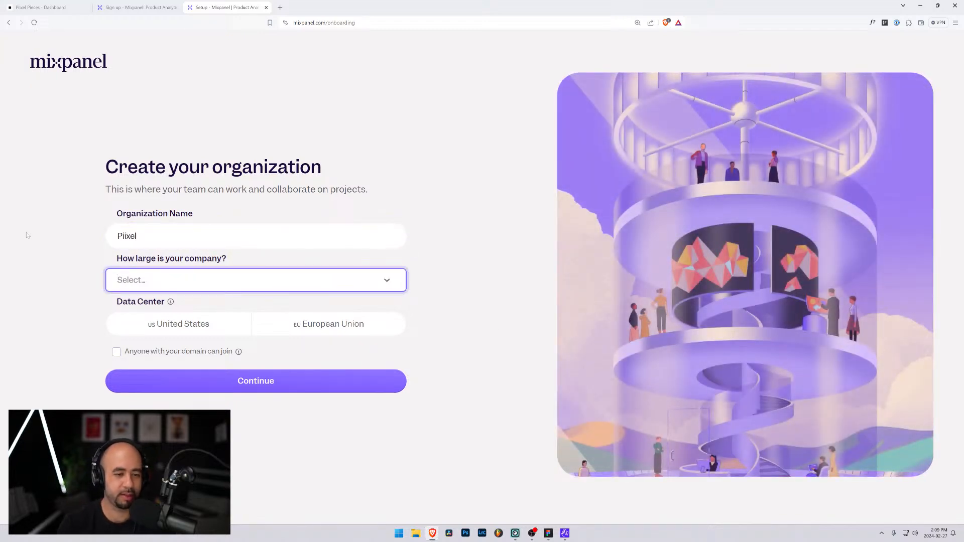
pyautogui.click(382, 290)
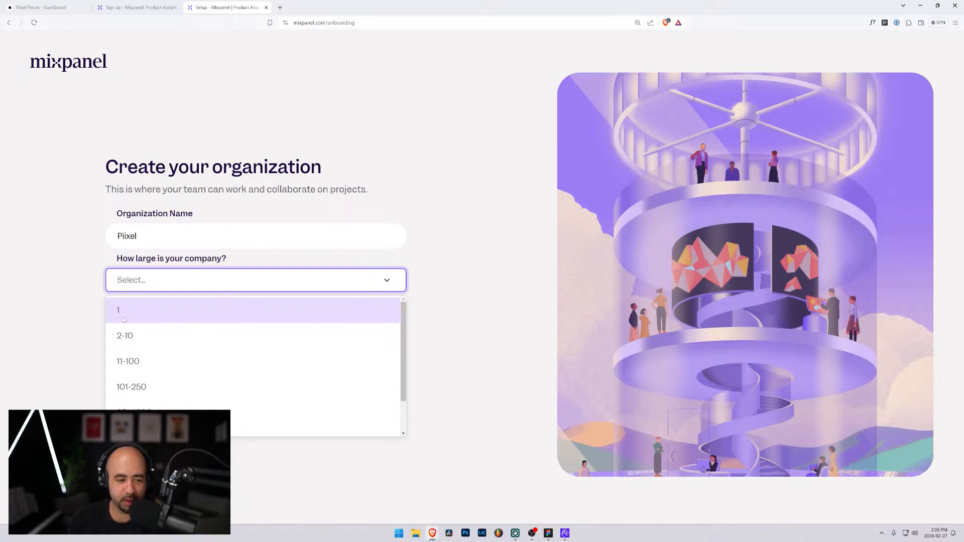
pyautogui.click(177, 308)
# Look through the company industry options and choose B2B / SaaS
pyautogui.click(203, 303)
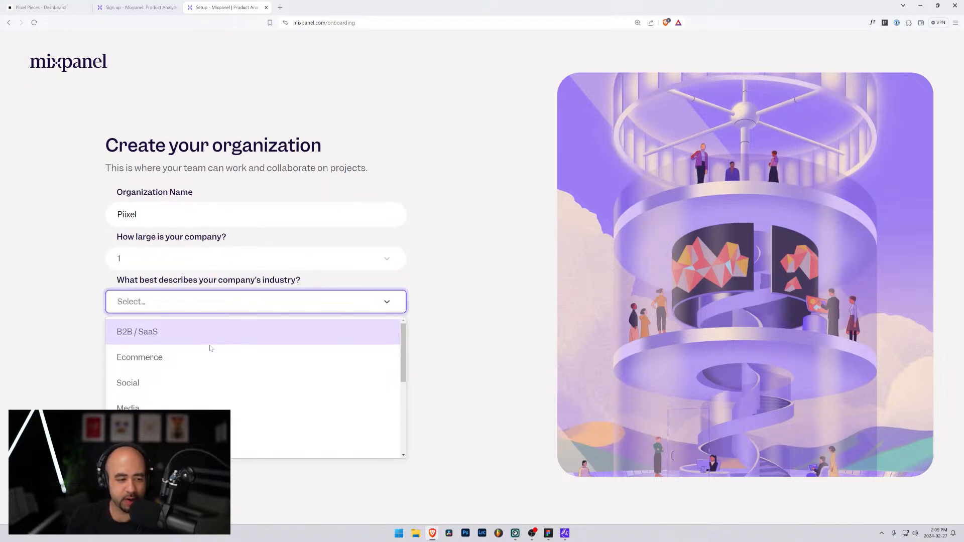
pyautogui.scroll(-3, 213, 347)
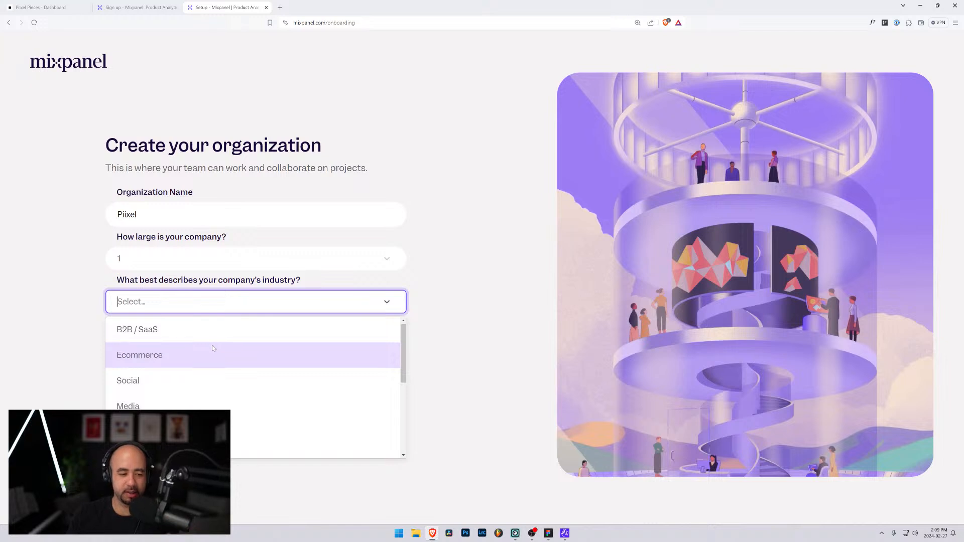
pyautogui.scroll(-1, 212, 382)
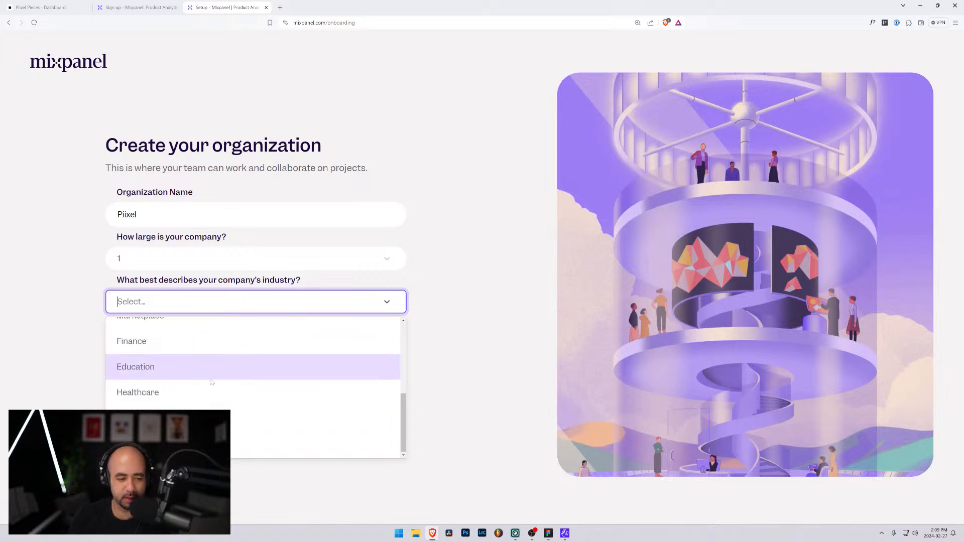
pyautogui.scroll(5, 211, 417)
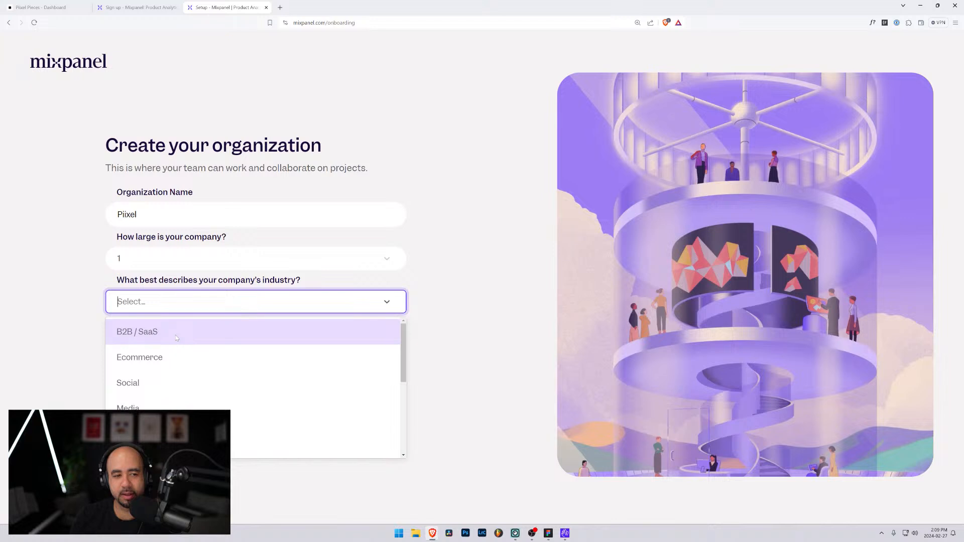
pyautogui.scroll(-3, 186, 372)
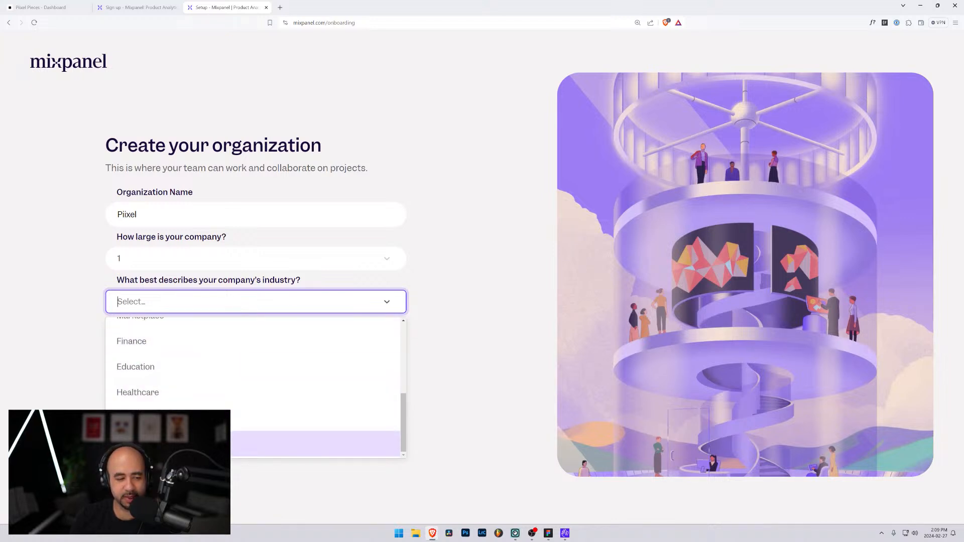
pyautogui.scroll(3, 175, 422)
pyautogui.click(179, 332)
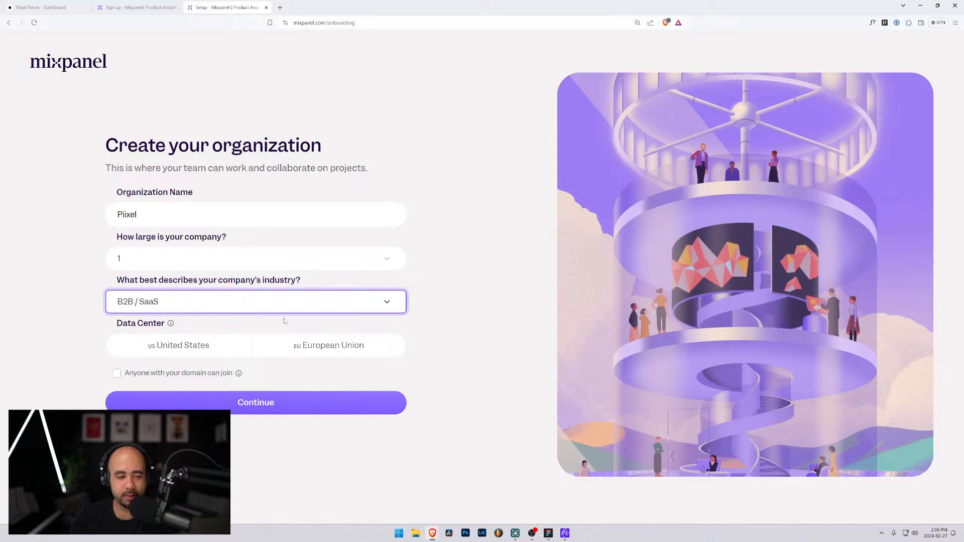
# Choose the United States data center, allow anyone with the same domain to join, and create the organization
pyautogui.click(229, 352)
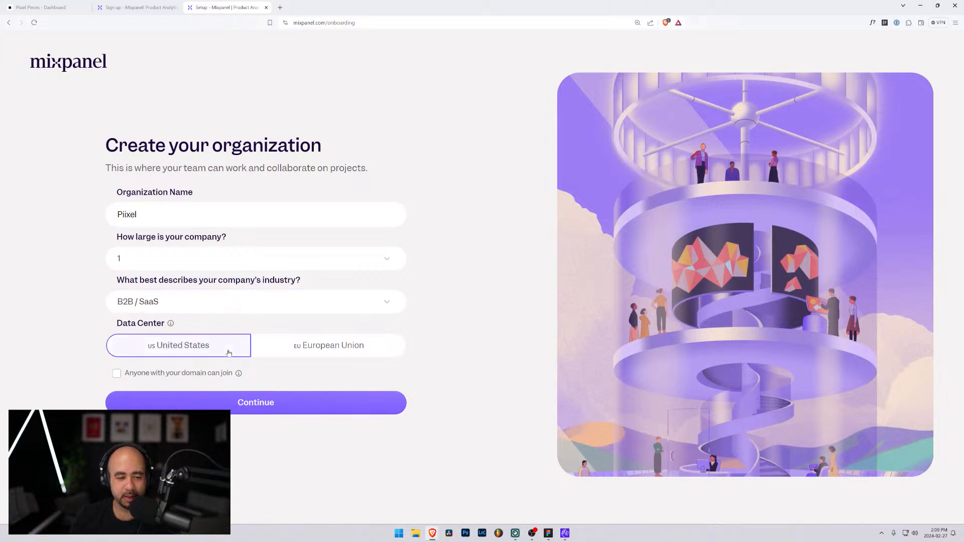
pyautogui.click(116, 374)
pyautogui.moveTo(240, 377)
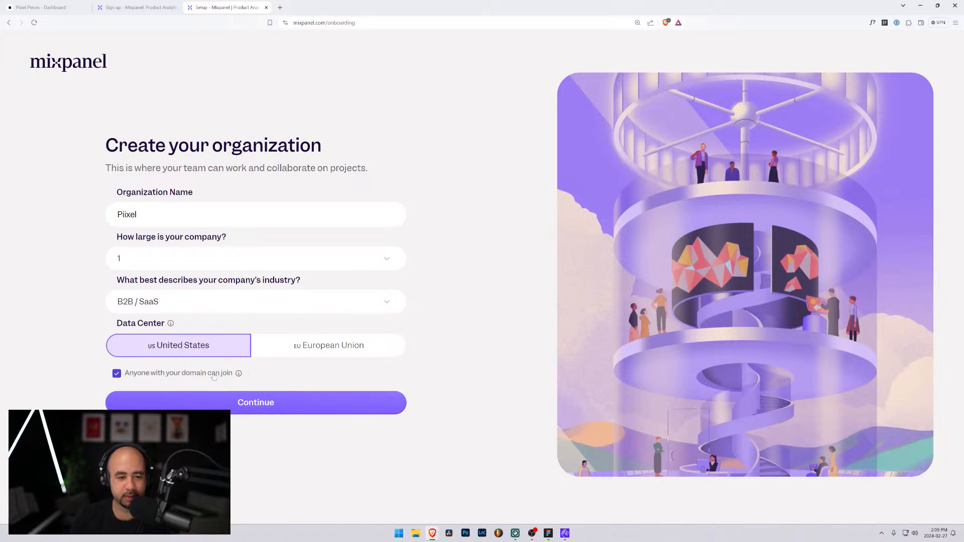
pyautogui.click(300, 405)
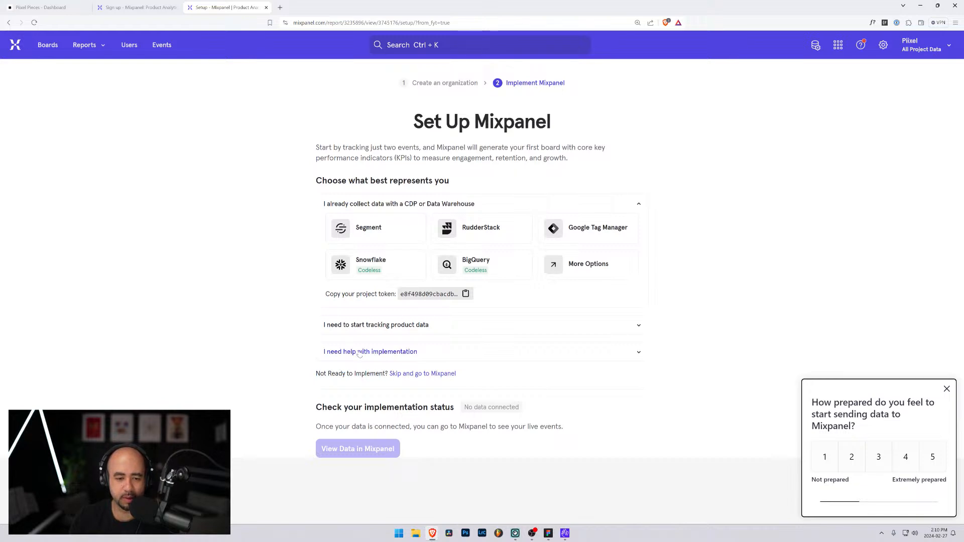
# Expand the option for starting to track product data and open the JavaScript implementation guide
pyautogui.click(377, 326)
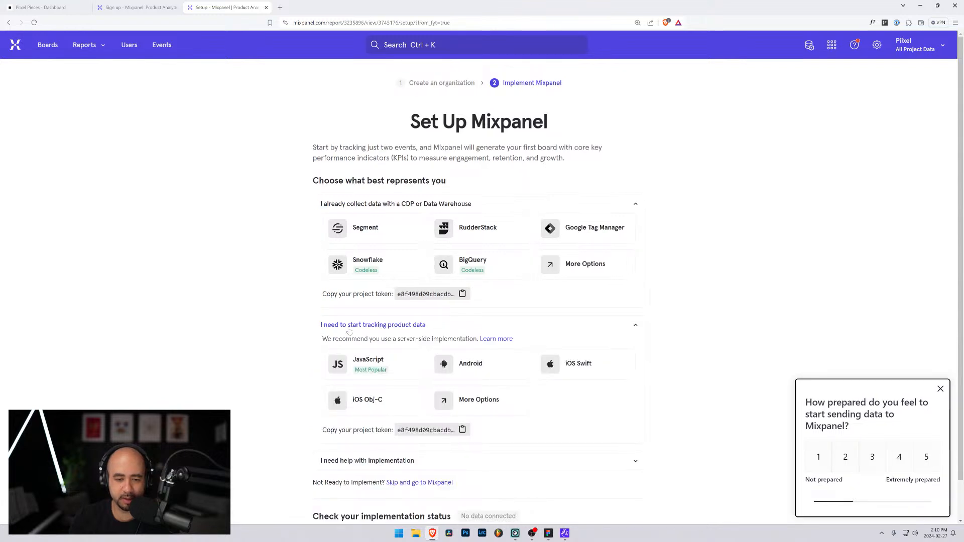
pyautogui.scroll(-2, 314, 325)
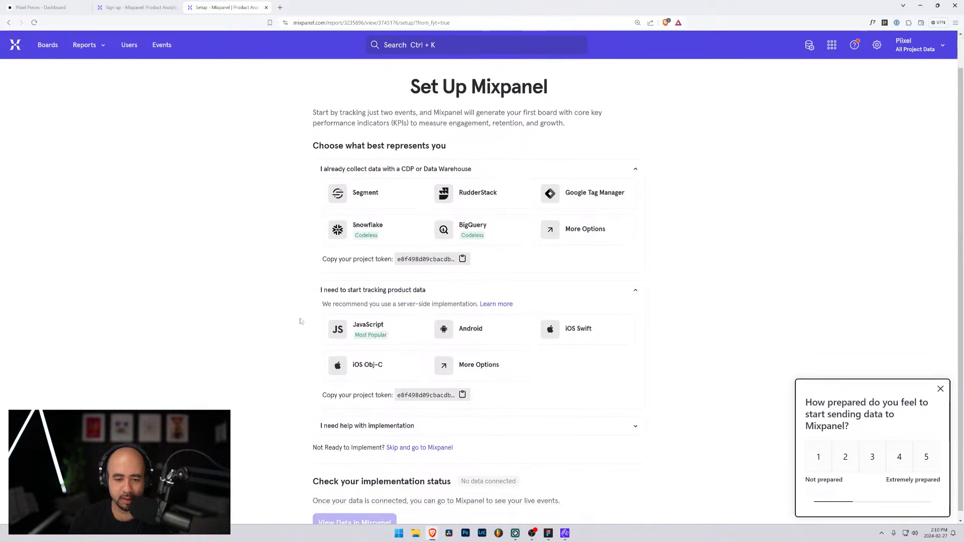
pyautogui.click(347, 327)
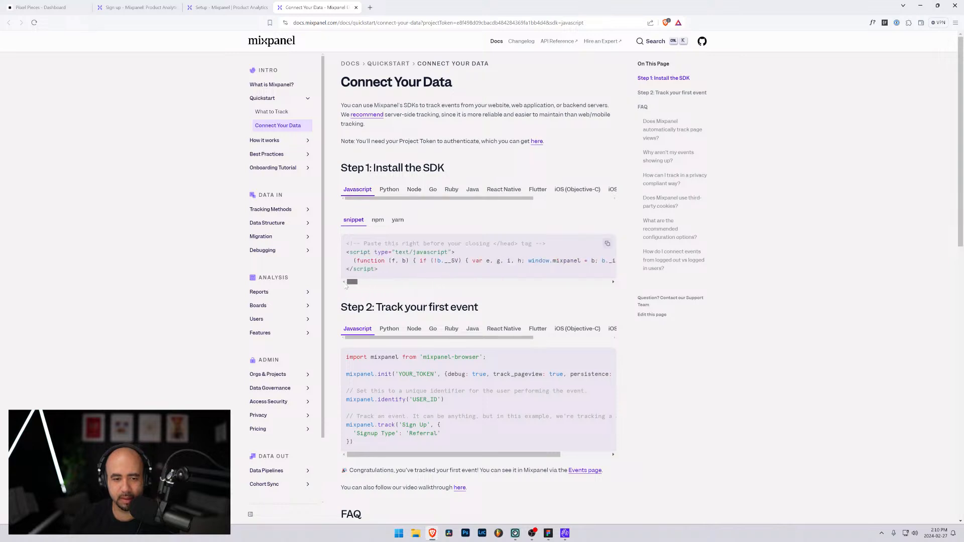
# Read the Connect Your Data guide, covering the JavaScript SDK snippet, the first-event code with its USER_ID placeholder, and the FAQ
pyautogui.scroll(-2, 425, 340)
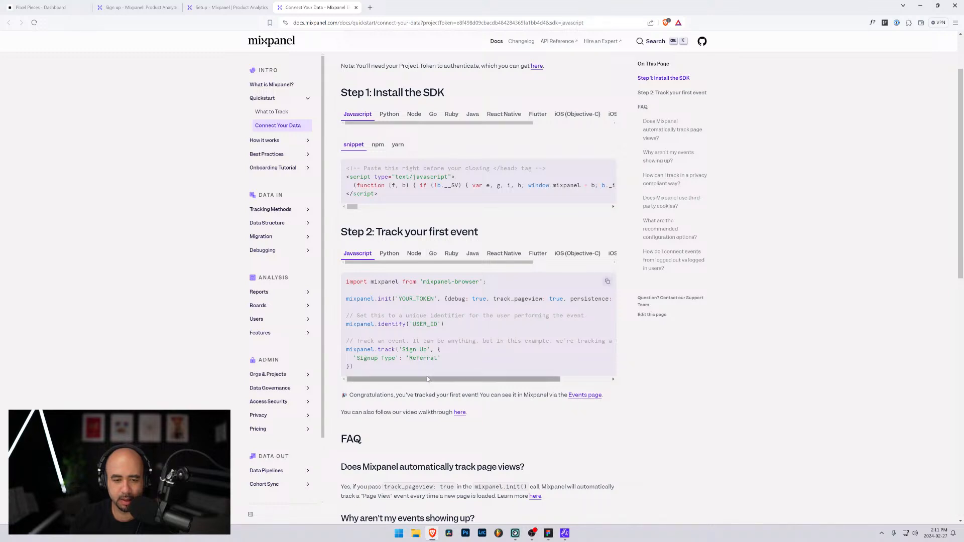
pyautogui.moveTo(442, 324); pyautogui.dragTo(413, 325)
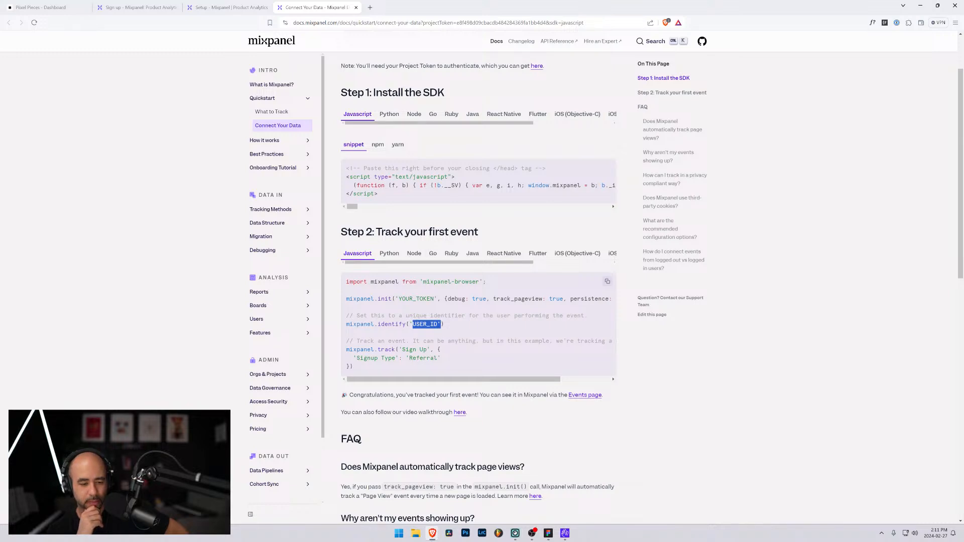
pyautogui.scroll(-3, 367, 363)
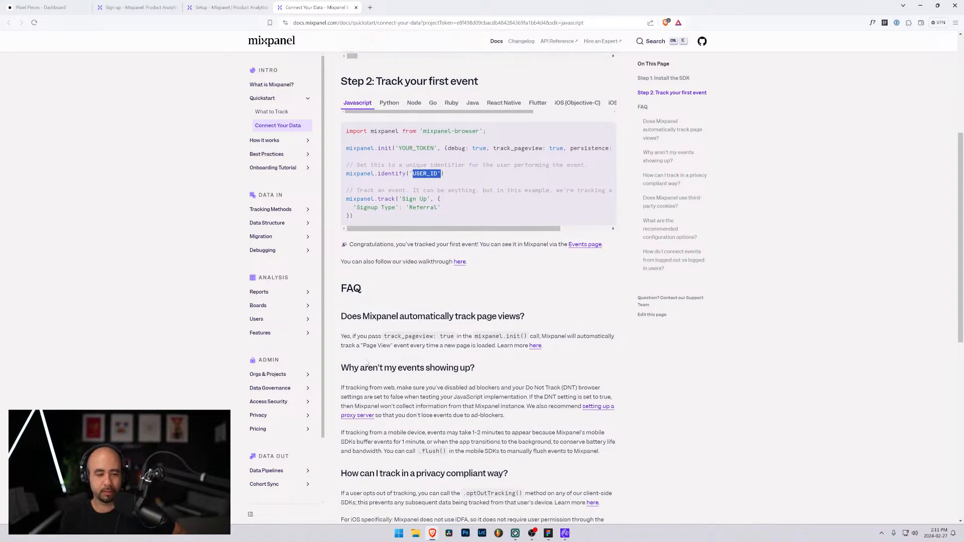
pyautogui.scroll(-3, 367, 363)
pyautogui.scroll(-4, 357, 358)
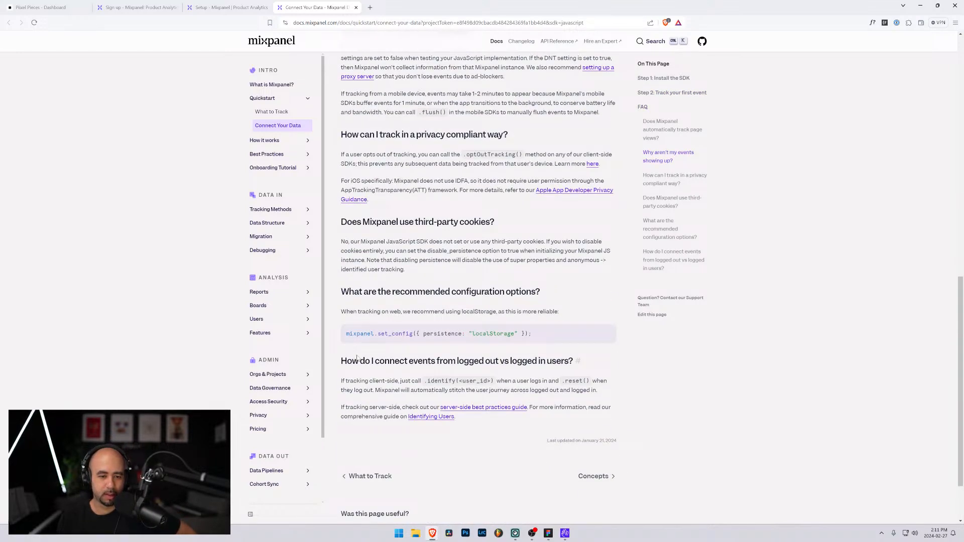
pyautogui.scroll(-2, 357, 358)
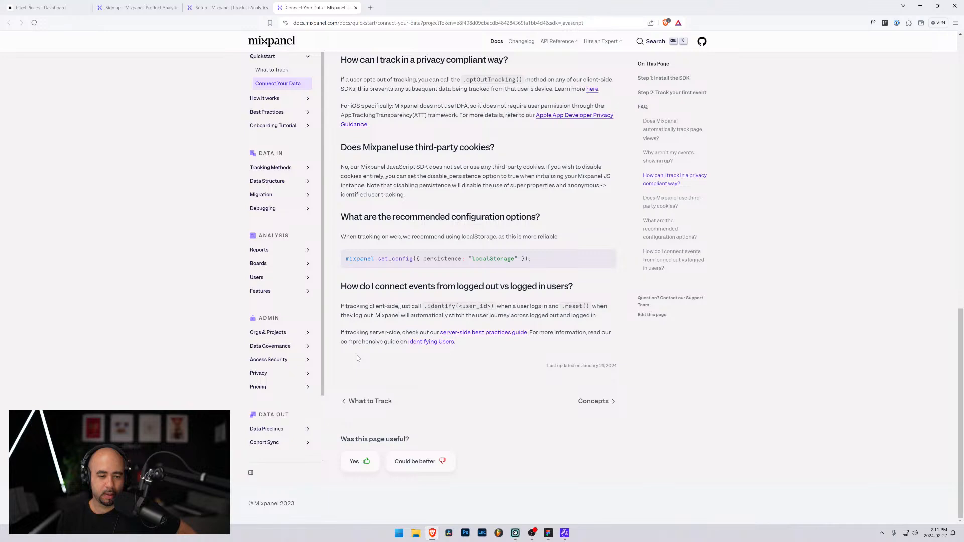
pyautogui.scroll(15, 357, 355)
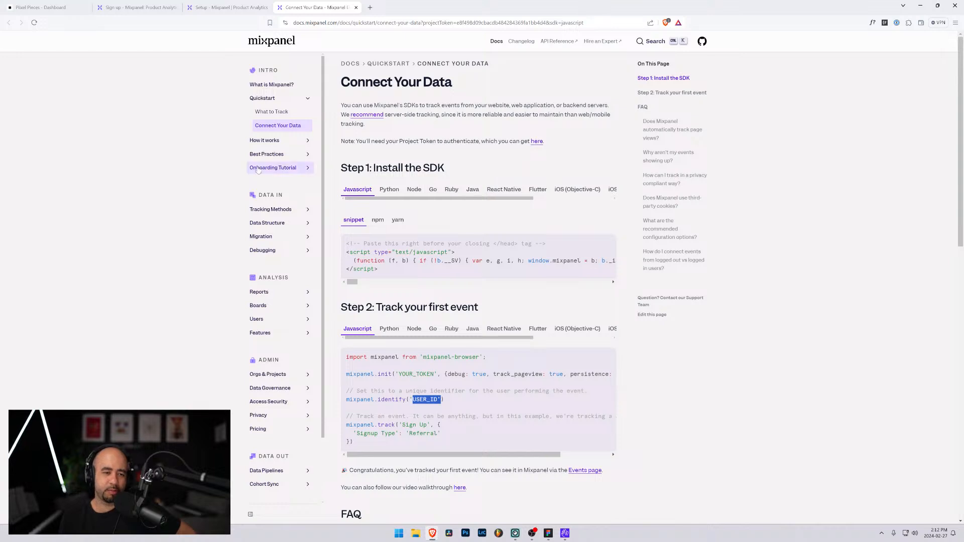
# Open the Onboarding Overview in the documentation's Onboarding Tutorial and review its methodology, Plan, Implement and Launch steps, and stakeholder goals
pyautogui.click(275, 168)
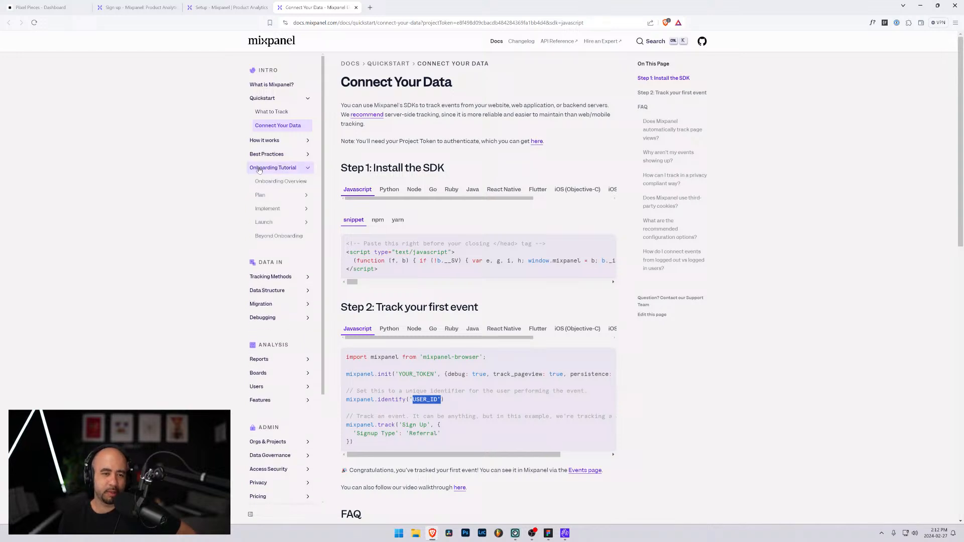
pyautogui.click(282, 184)
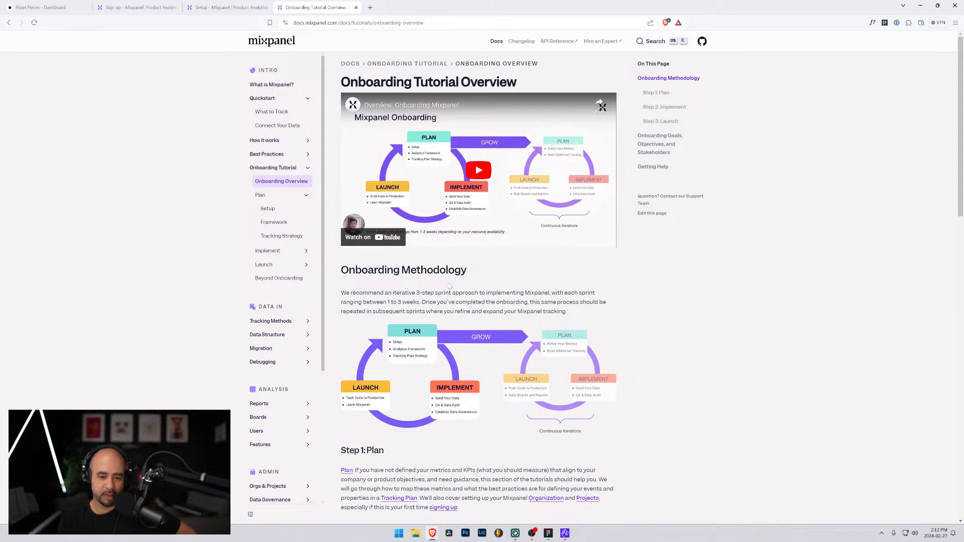
pyautogui.scroll(-3, 450, 287)
pyautogui.scroll(-3, 450, 286)
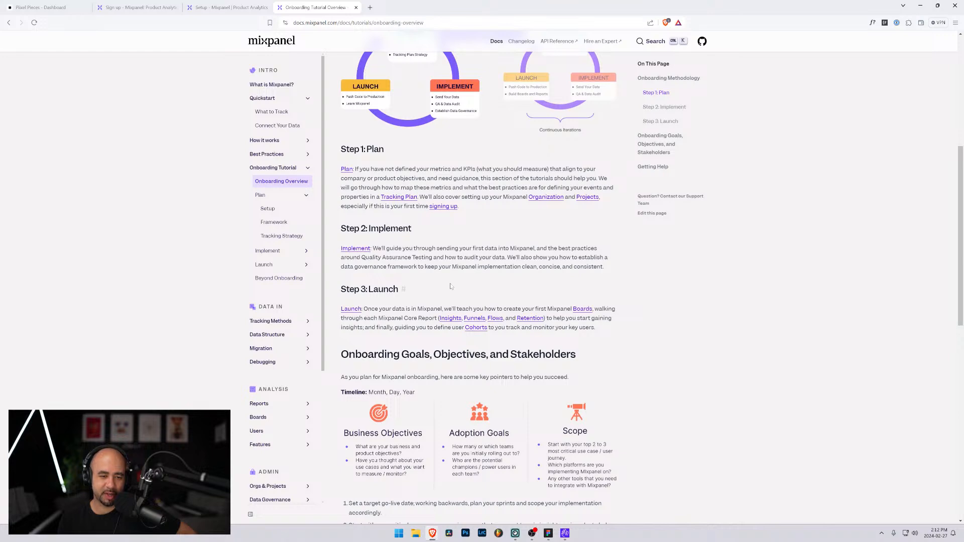
pyautogui.scroll(-2, 450, 286)
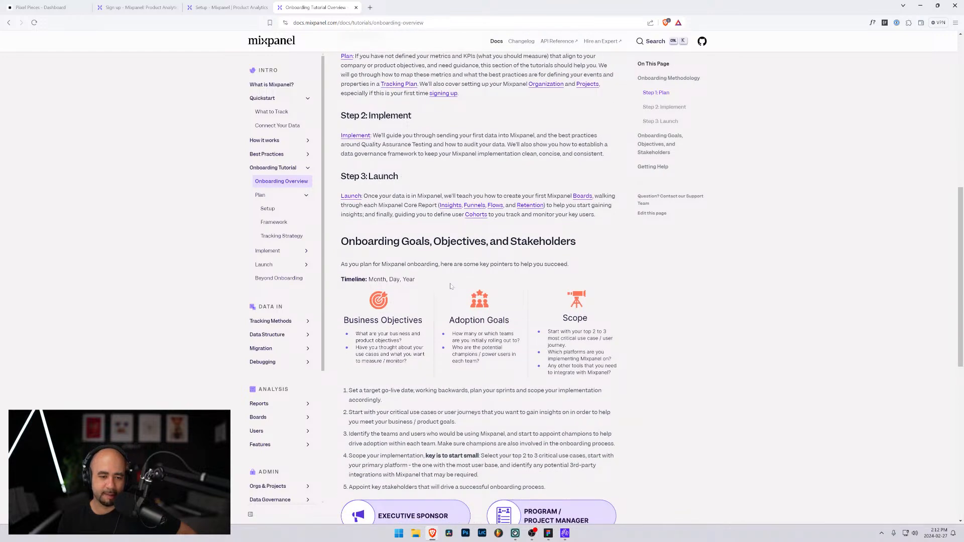
pyautogui.scroll(-4, 450, 286)
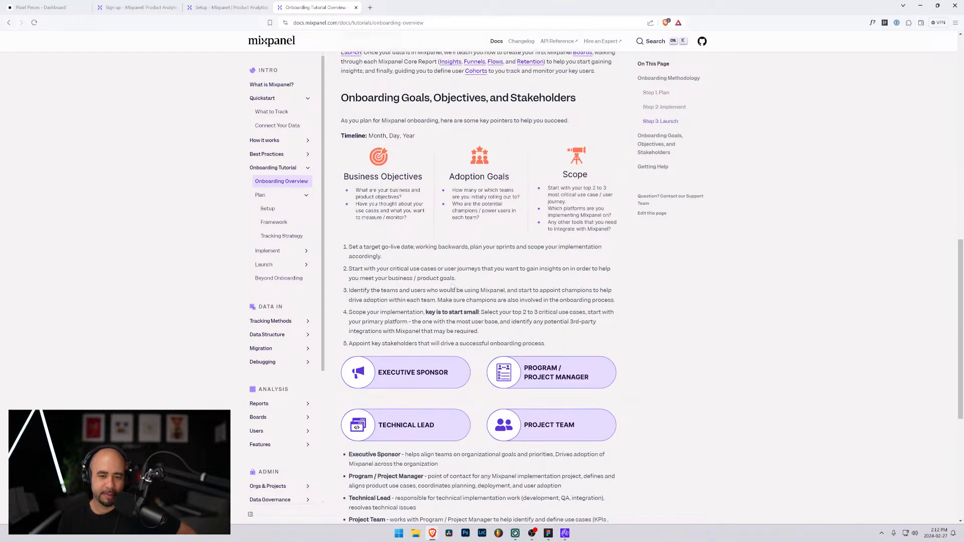
pyautogui.scroll(10, 448, 285)
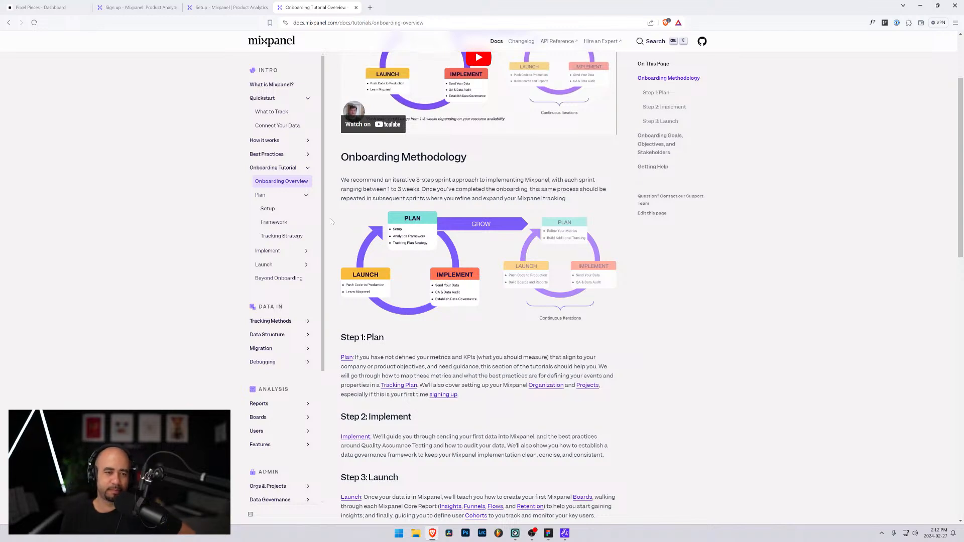
pyautogui.scroll(-3, 266, 208)
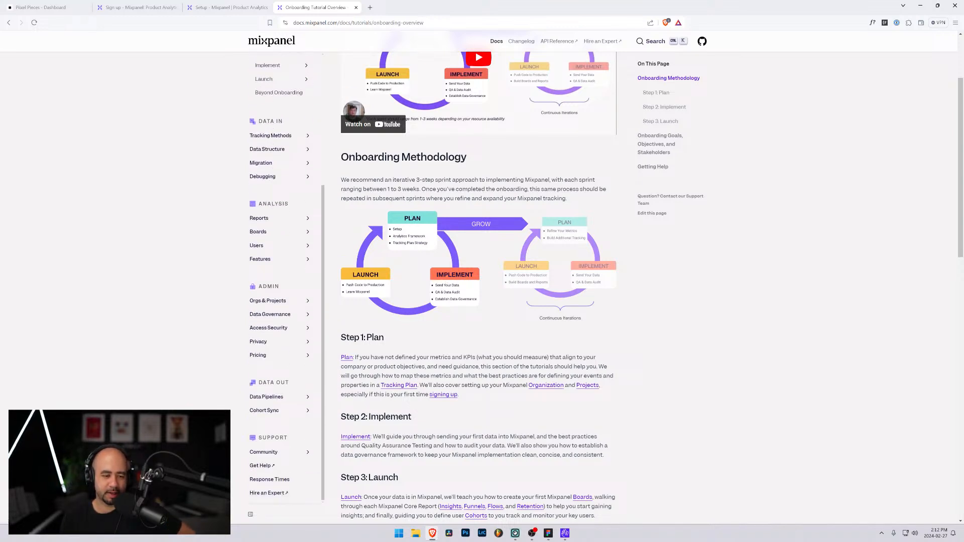
pyautogui.scroll(3, 281, 226)
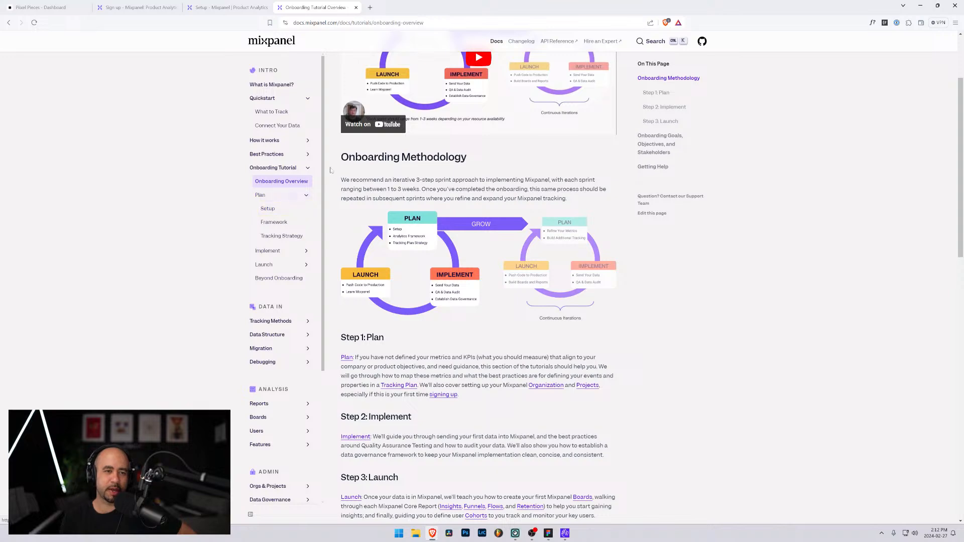
# Search the web for "webflow forum" in a new tab and open the Webflow Forum site
pyautogui.click(371, 7)
pyautogui.write('wef')
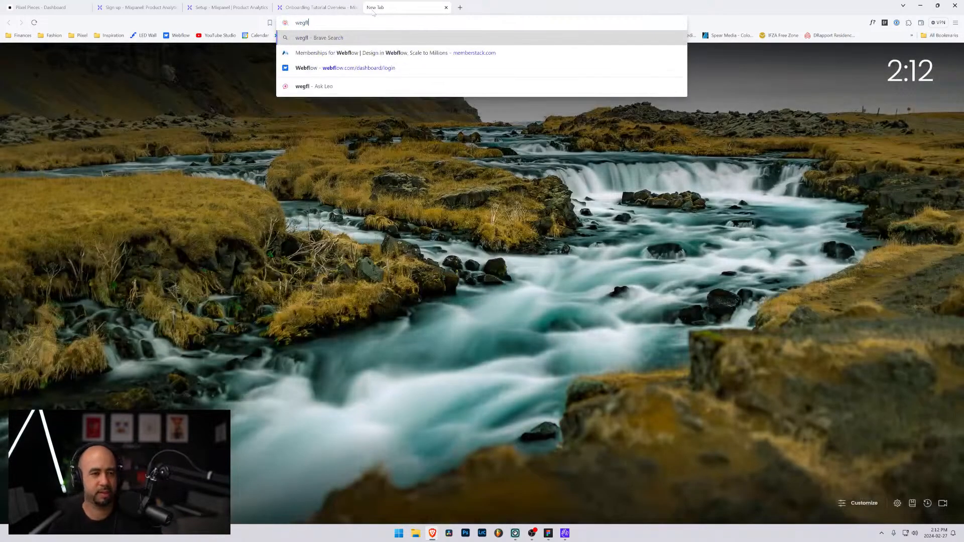
pyautogui.press('BackSpace')
pyautogui.write('bflow forum')
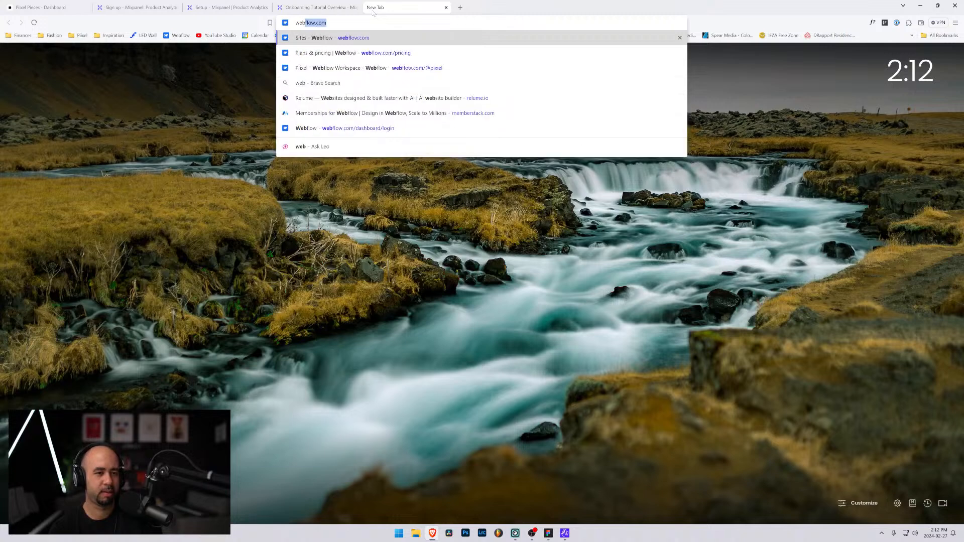
pyautogui.press('Return')
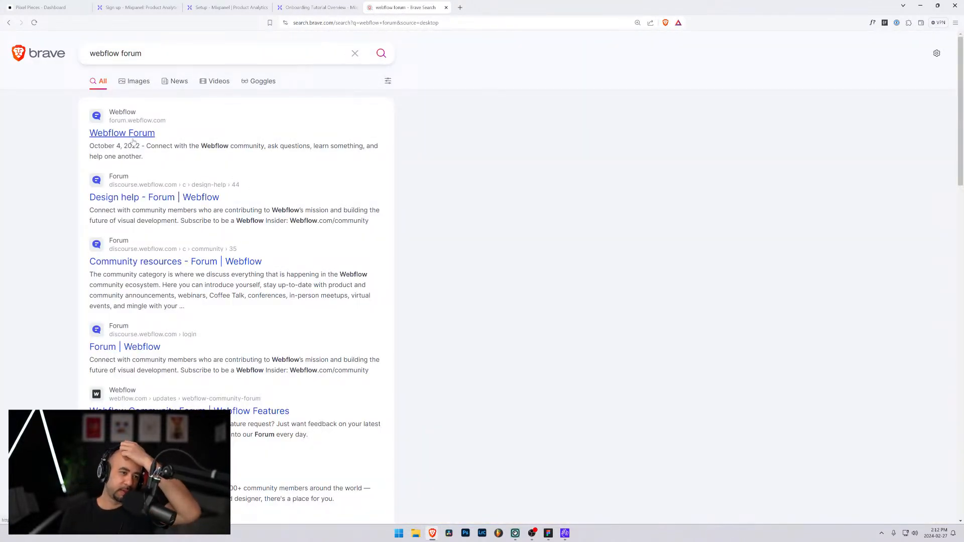
pyautogui.click(131, 135)
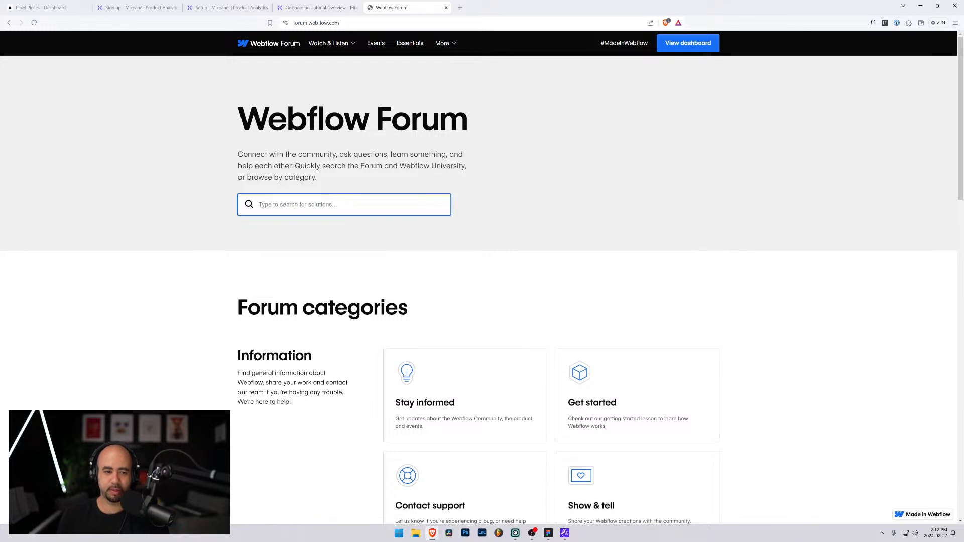
# Search the forum for "mixpanel setup" and open the "Mixpanel + Webflow" thread
pyautogui.write('mixpanel set')
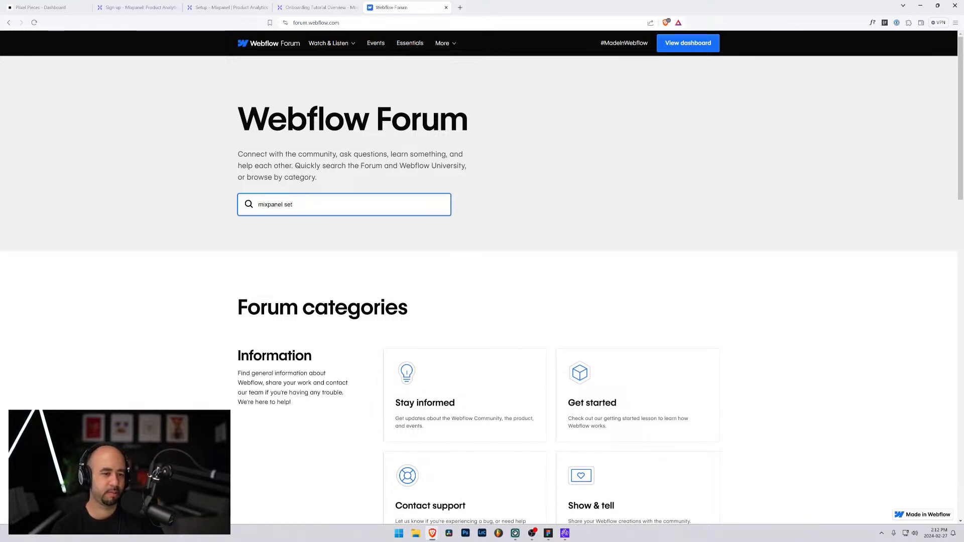
pyautogui.write('ruup')
pyautogui.press('Return')
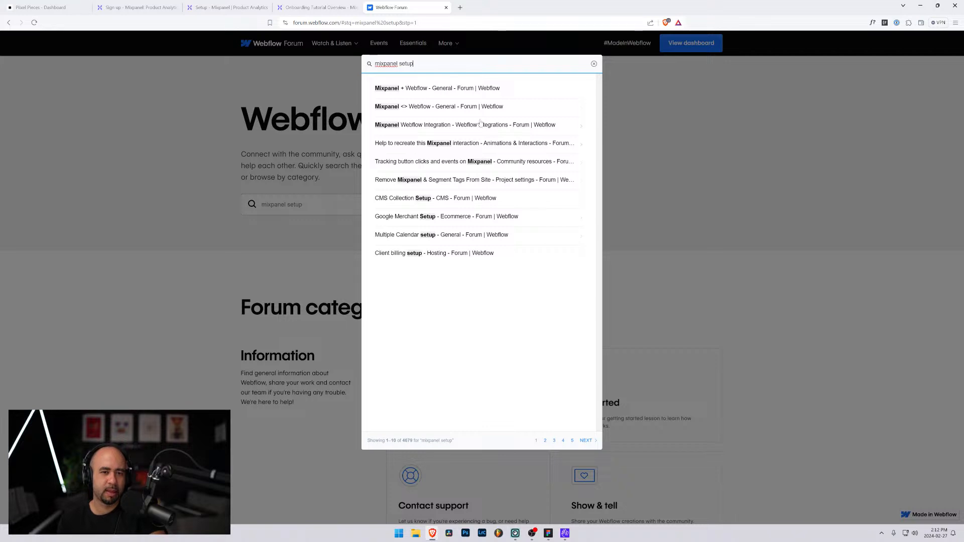
pyautogui.click(465, 91)
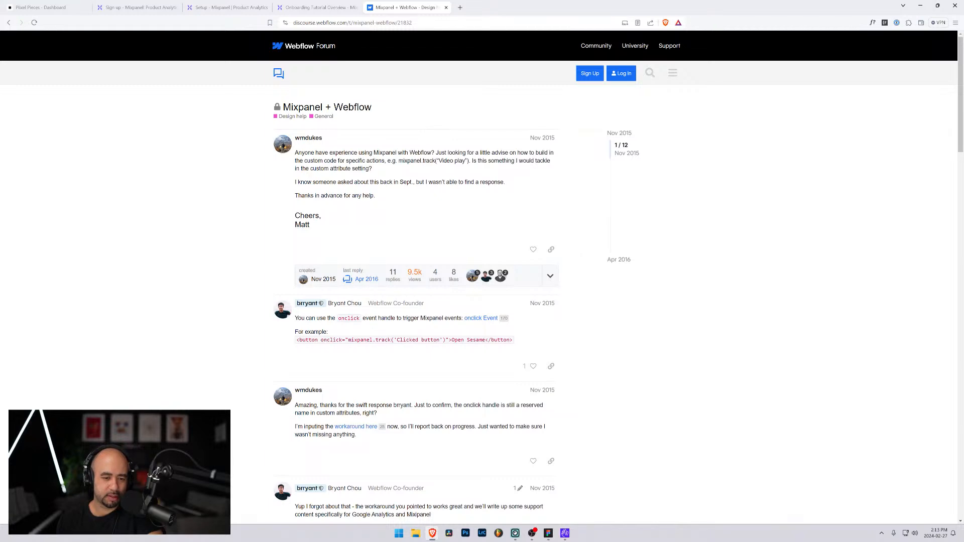
# Read the thread's replies on triggering Mixpanel events with onclick handlers and the button-click tracking script
pyautogui.moveTo(401, 340); pyautogui.dragTo(342, 340)
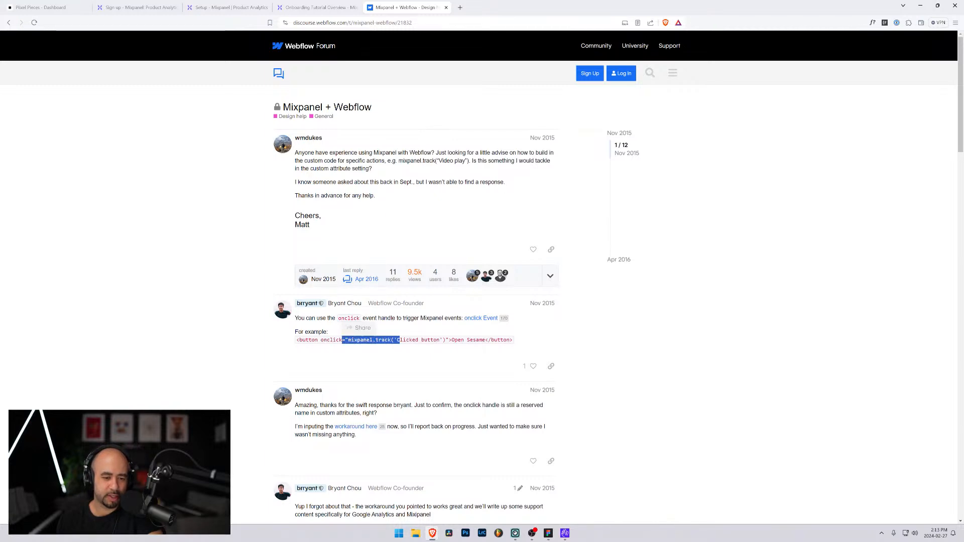
pyautogui.scroll(-2, 403, 346)
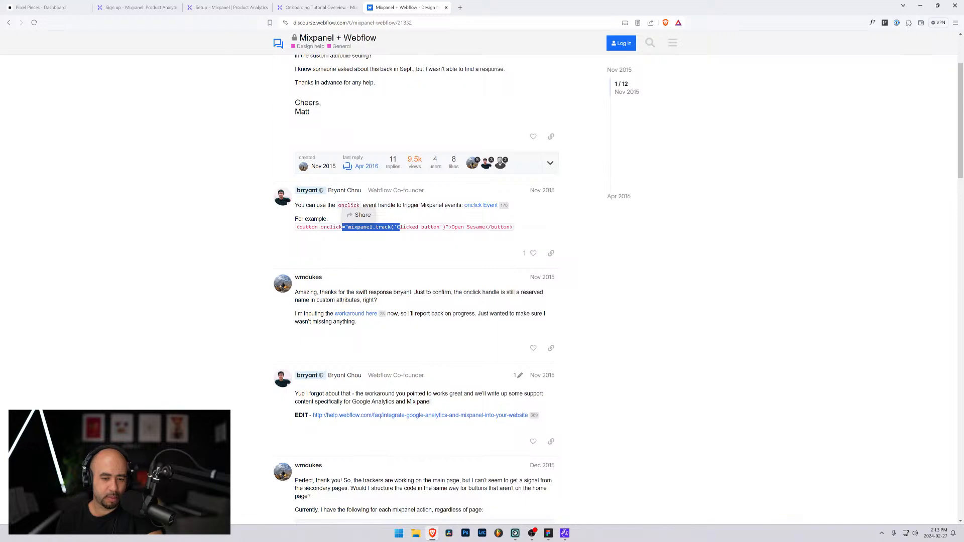
pyautogui.moveTo(298, 394); pyautogui.dragTo(396, 394)
pyautogui.scroll(-4, 401, 397)
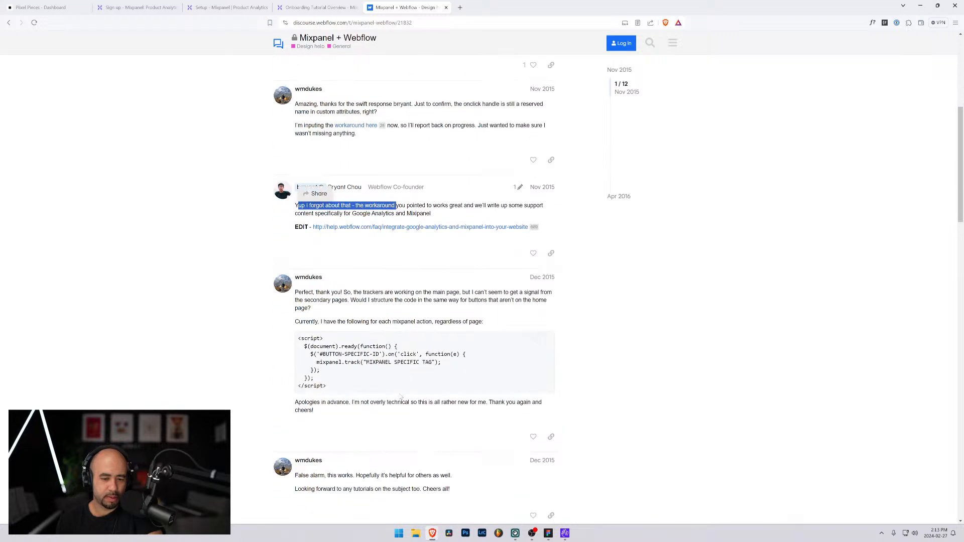
pyautogui.scroll(-2, 400, 397)
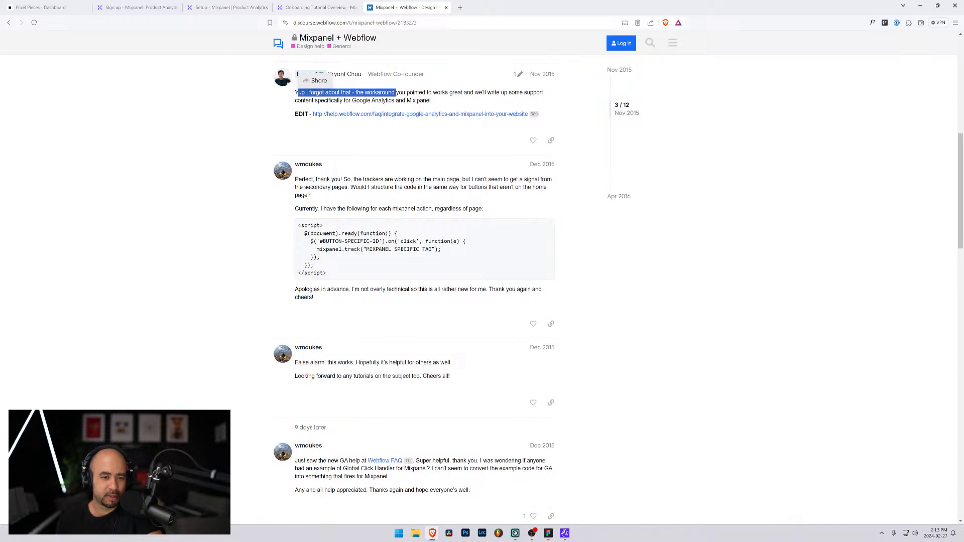
pyautogui.scroll(-7, 299, 240)
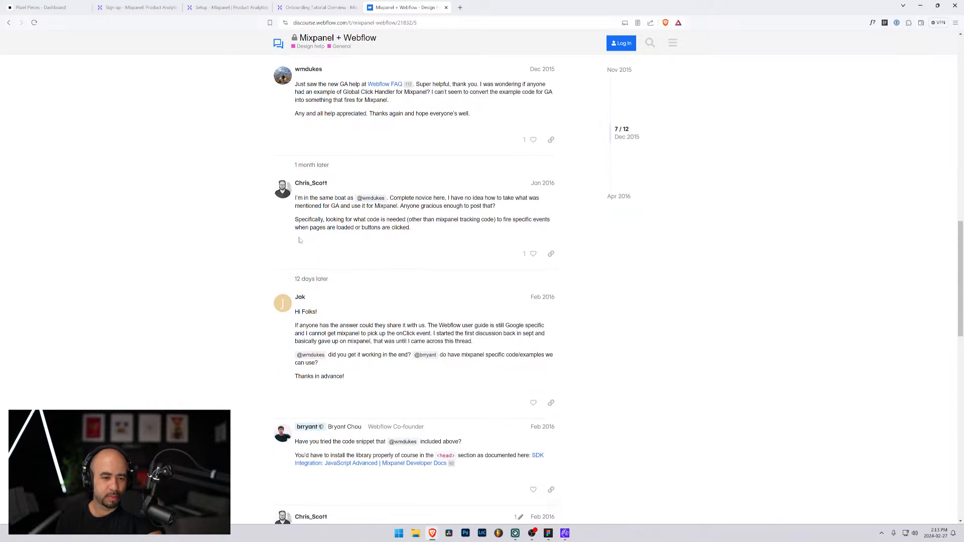
pyautogui.scroll(-5, 299, 240)
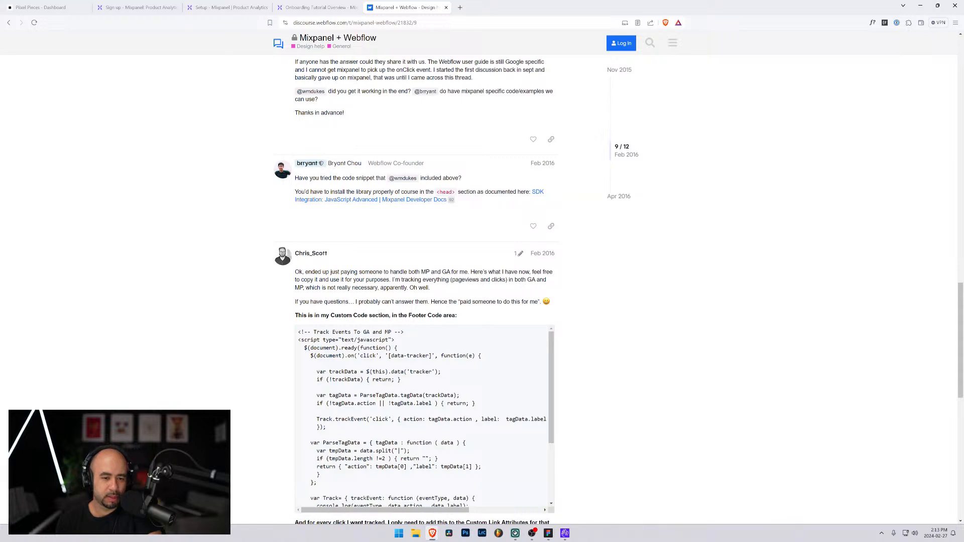
# Examine the reply with the footer custom code that tracks events to GA and Mixpanel, including its data-tracker link attribute instructions
pyautogui.moveTo(303, 272); pyautogui.dragTo(470, 272)
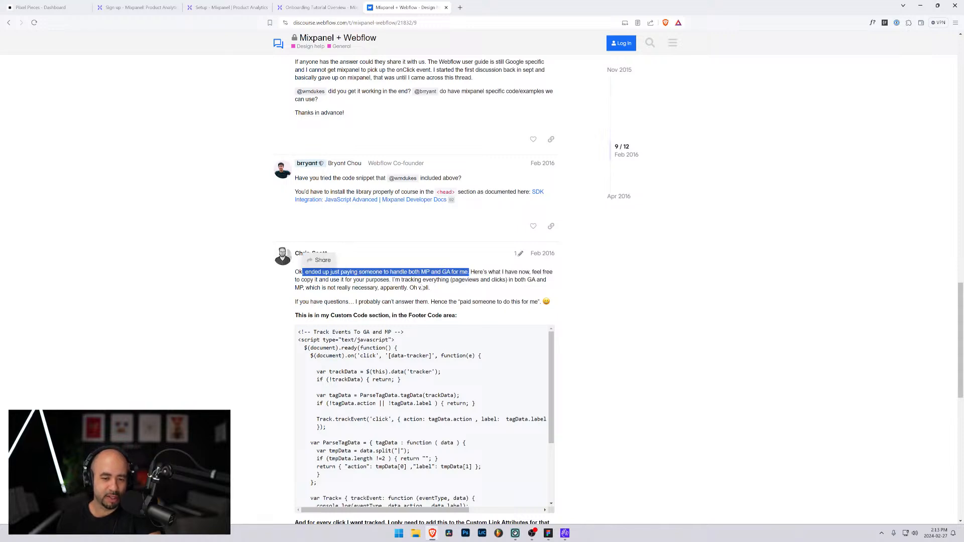
pyautogui.moveTo(313, 280); pyautogui.dragTo(472, 280)
pyautogui.scroll(-2, 304, 288)
pyautogui.click(472, 281)
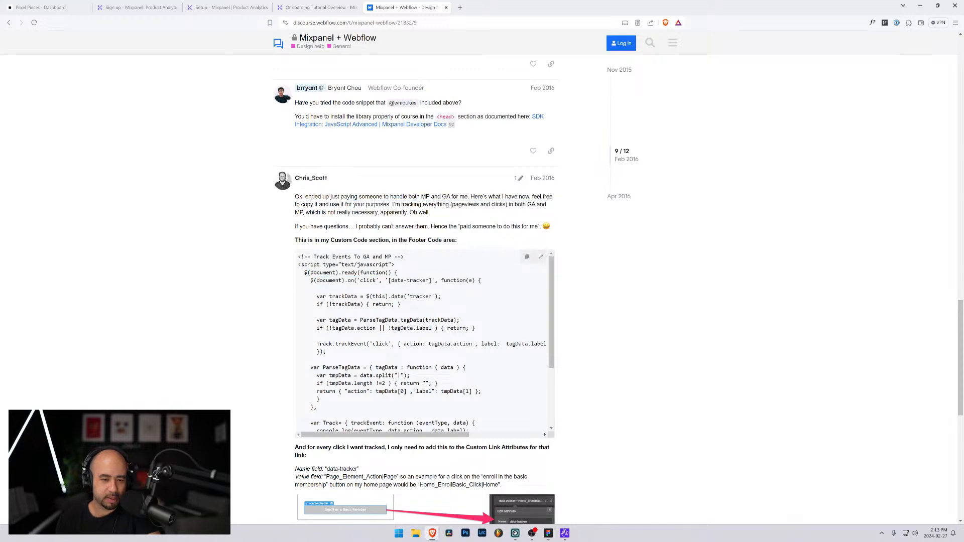
pyautogui.moveTo(323, 296); pyautogui.dragTo(394, 304)
pyautogui.click(394, 305)
pyautogui.scroll(-1, 395, 304)
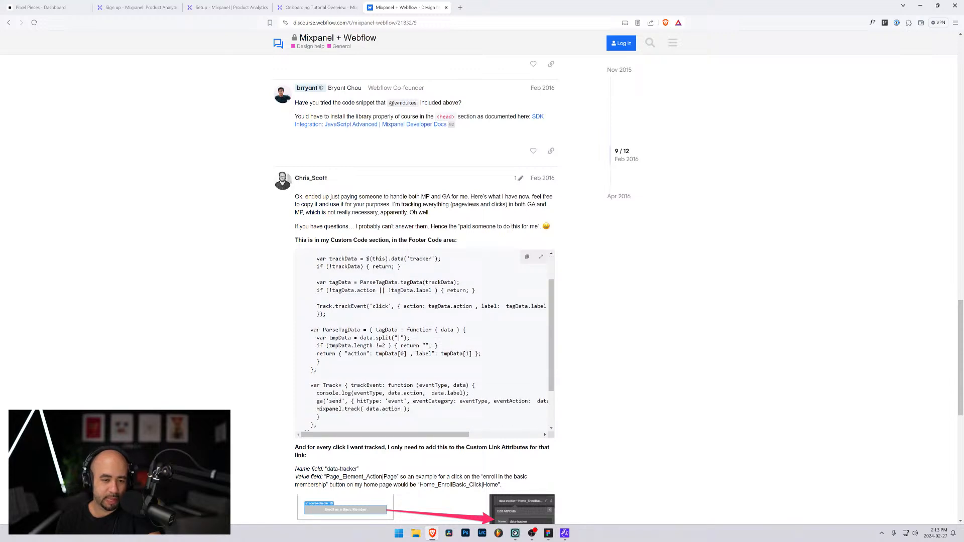
pyautogui.scroll(-2, 345, 308)
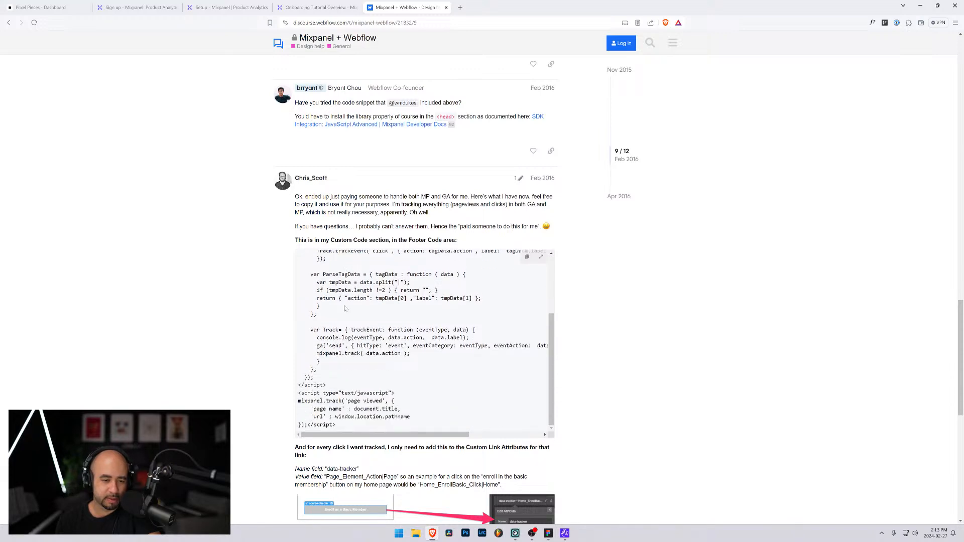
pyautogui.scroll(-3, 353, 325)
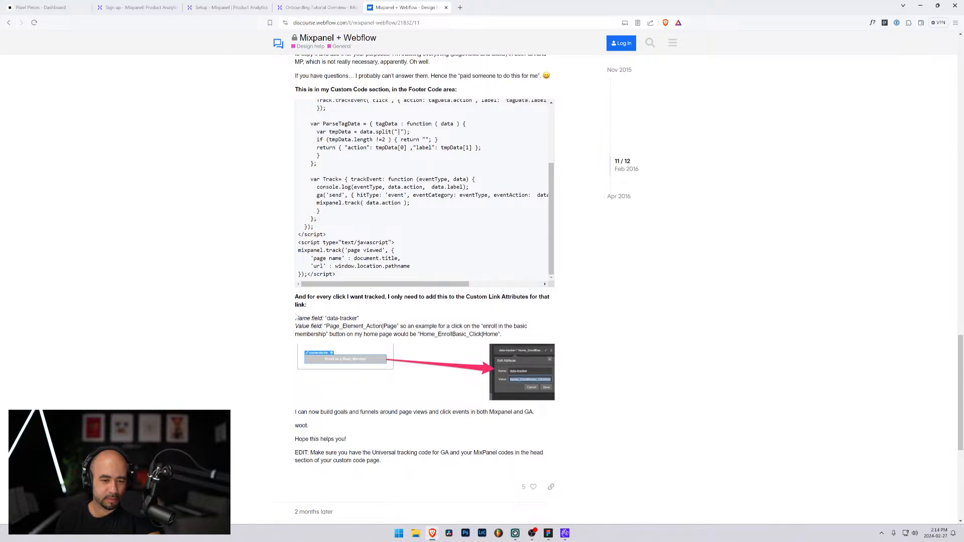
# Finish reading the "Mixpanel + Webflow" thread, return to the forum search results and open "Tracking button clicks and events on Mixpanel"
pyautogui.scroll(-5, 296, 318)
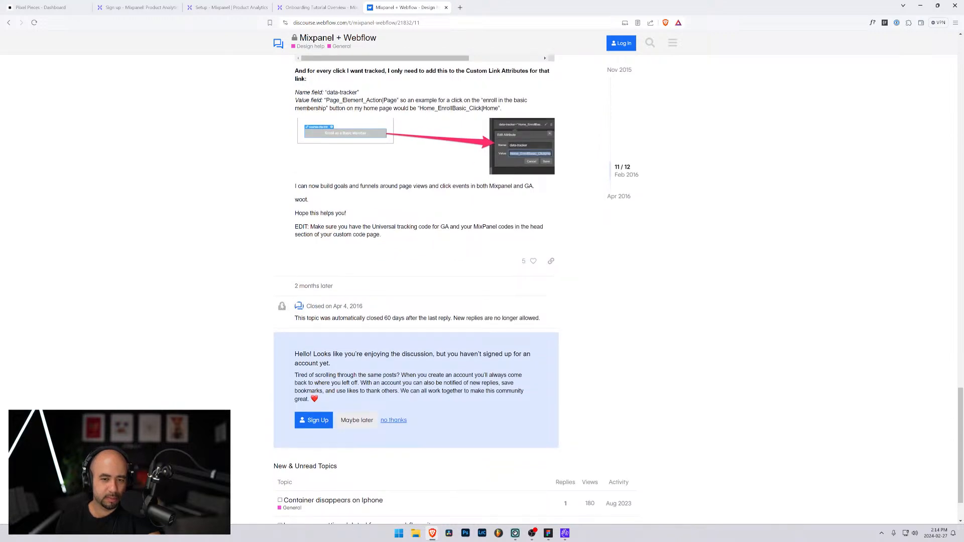
pyautogui.scroll(-2, 290, 292)
pyautogui.hotkey('alt', 'Left')
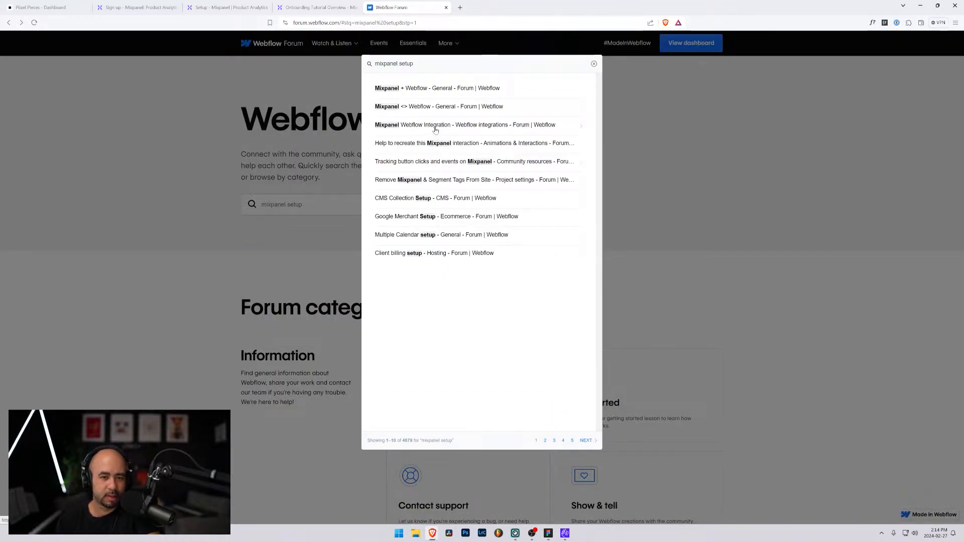
pyautogui.click(384, 168)
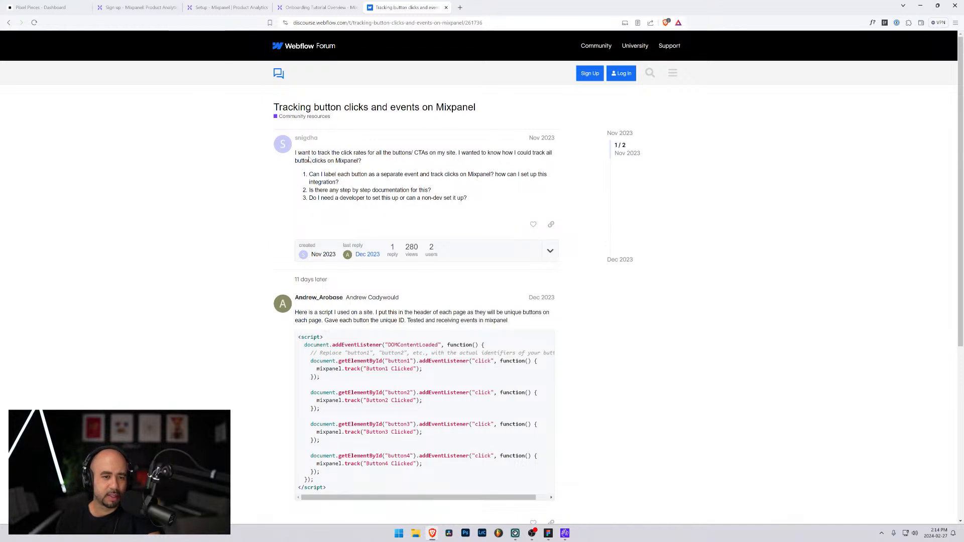
# Read the thread's question on tracking button clicks and the reply's header script that calls mixpanel.track for each button ID
pyautogui.moveTo(306, 153); pyautogui.dragTo(357, 161)
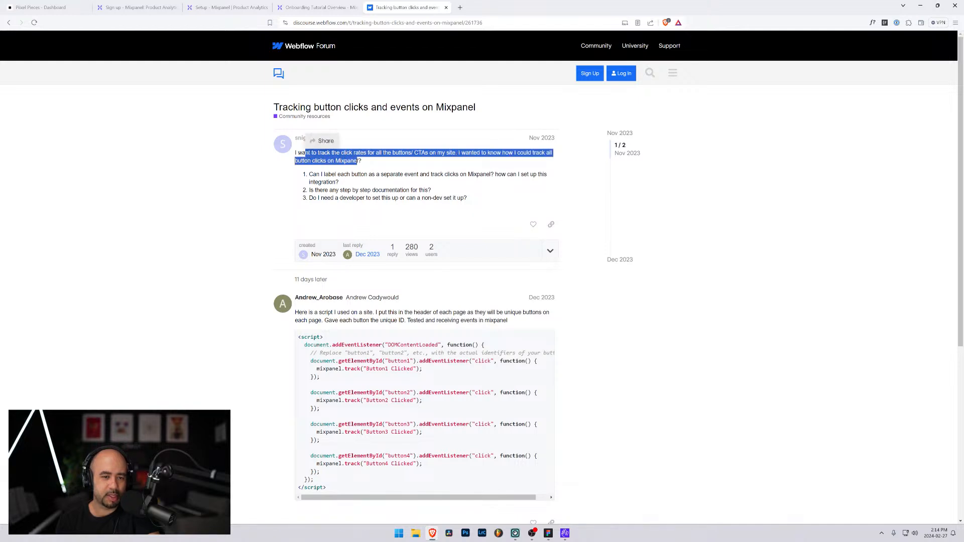
pyautogui.scroll(-2, 357, 161)
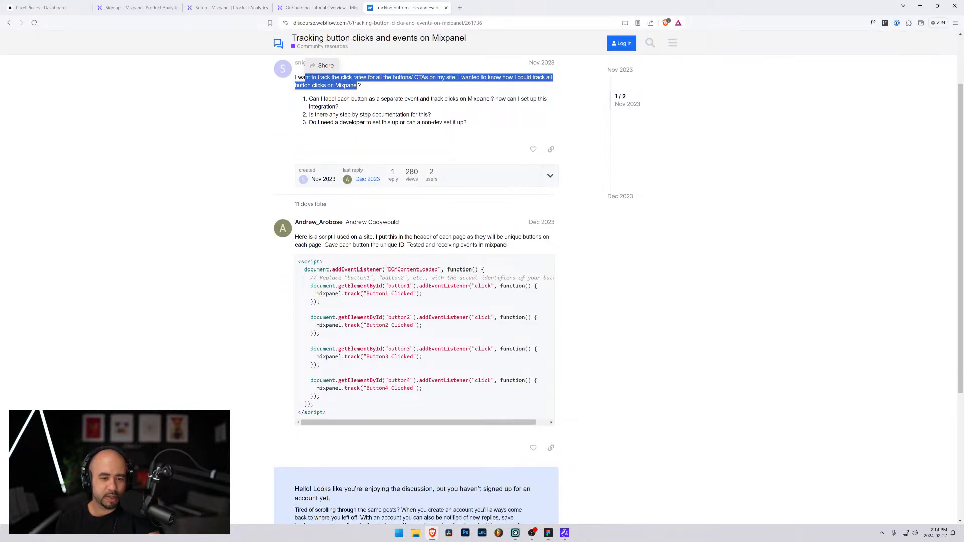
pyautogui.moveTo(310, 270); pyautogui.dragTo(467, 270)
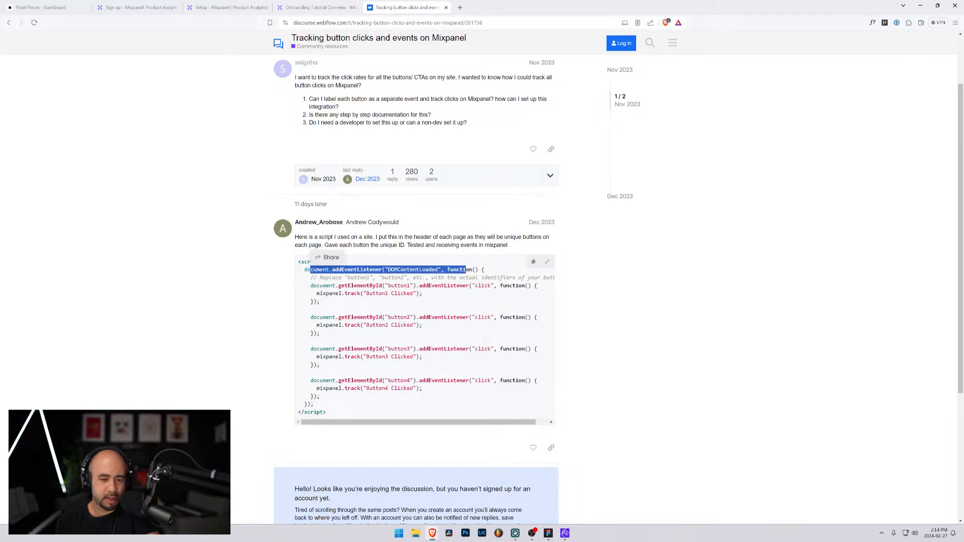
pyautogui.moveTo(345, 294); pyautogui.dragTo(423, 293)
pyautogui.moveTo(320, 294); pyautogui.dragTo(310, 294)
pyautogui.scroll(-3, 329, 307)
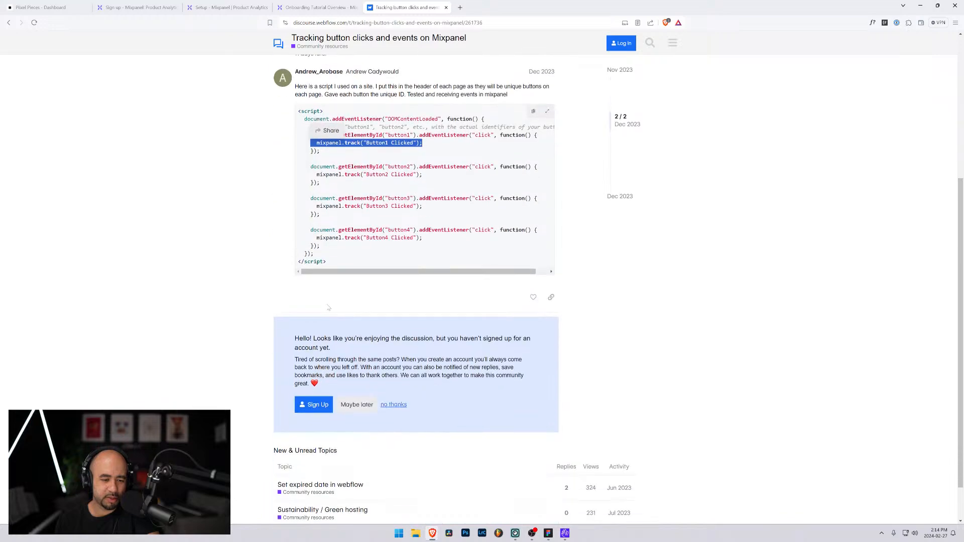
pyautogui.scroll(3, 329, 306)
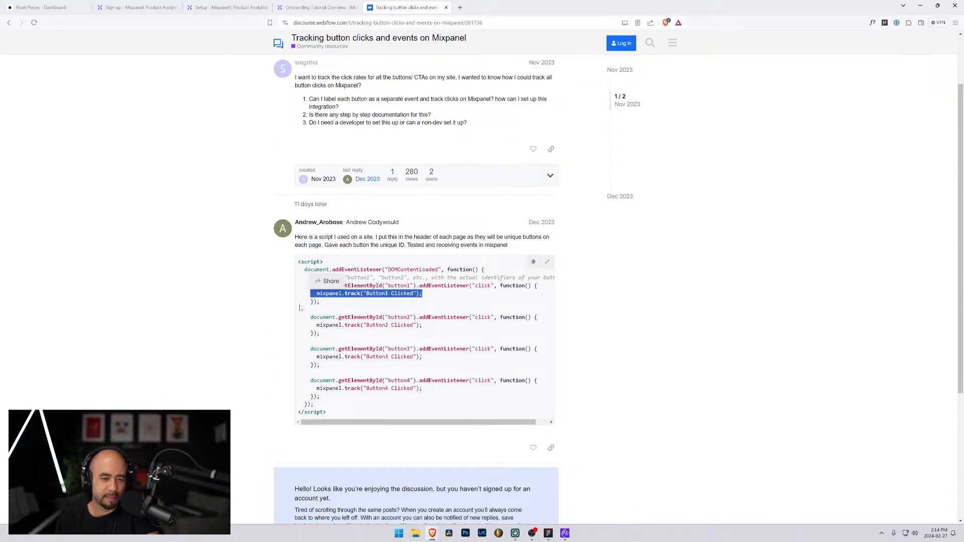
pyautogui.scroll(-4, 296, 308)
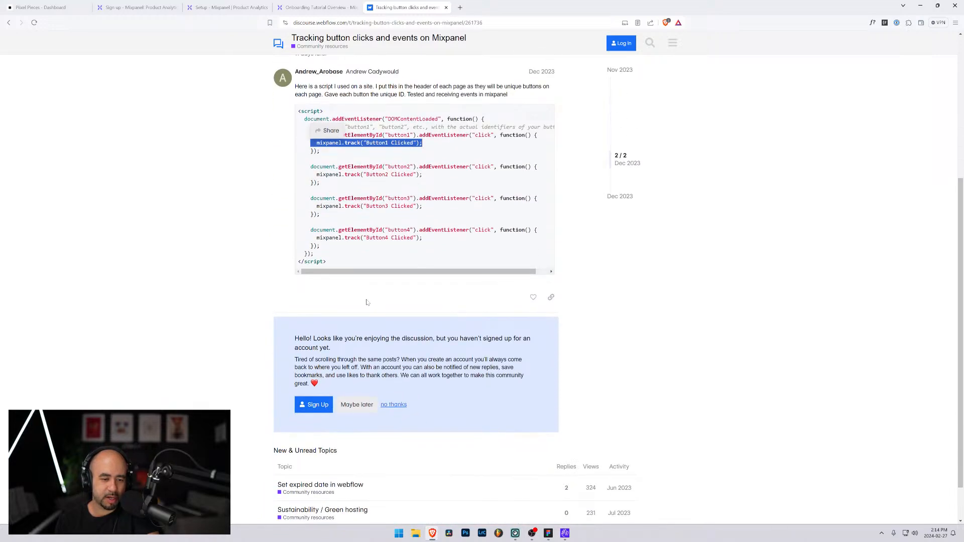
pyautogui.scroll(2, 417, 286)
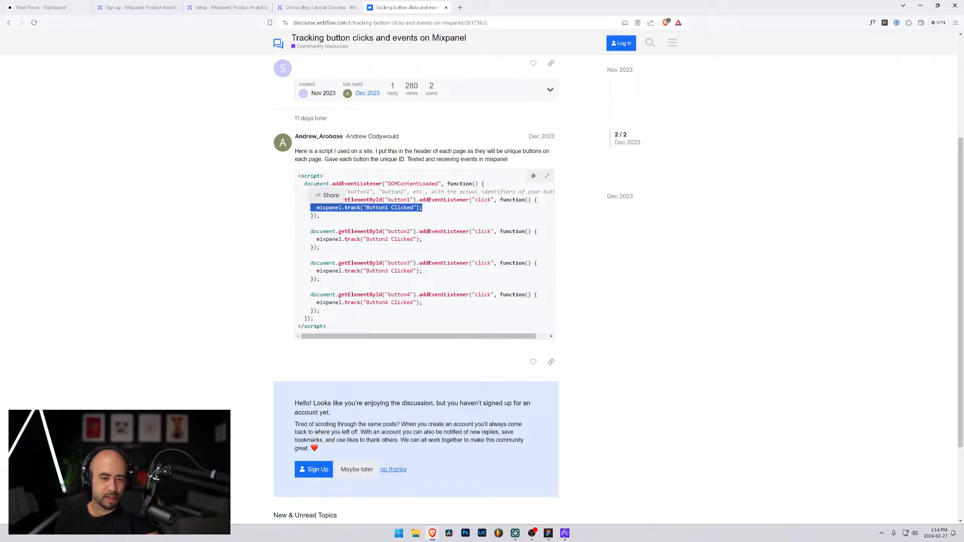
pyautogui.moveTo(317, 239); pyautogui.dragTo(424, 242)
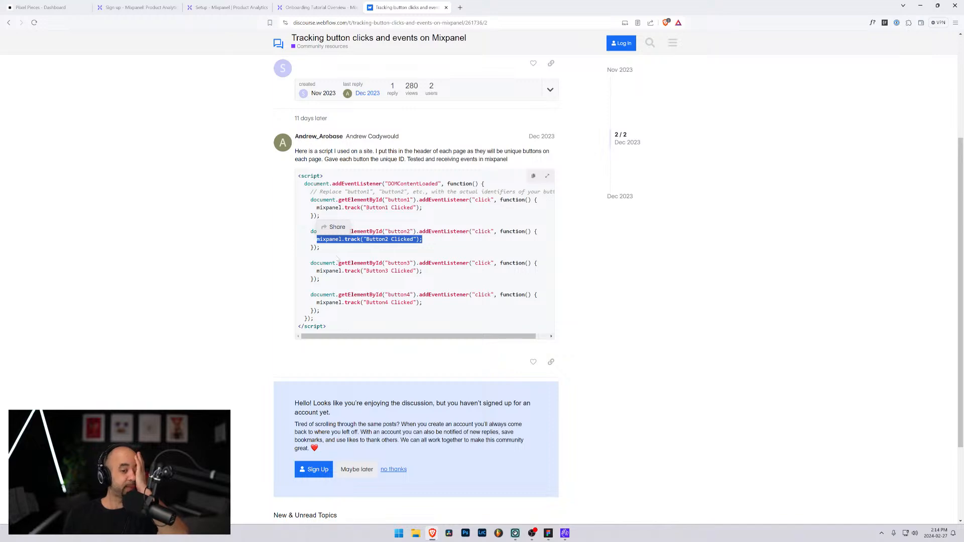
pyautogui.scroll(-2, 337, 259)
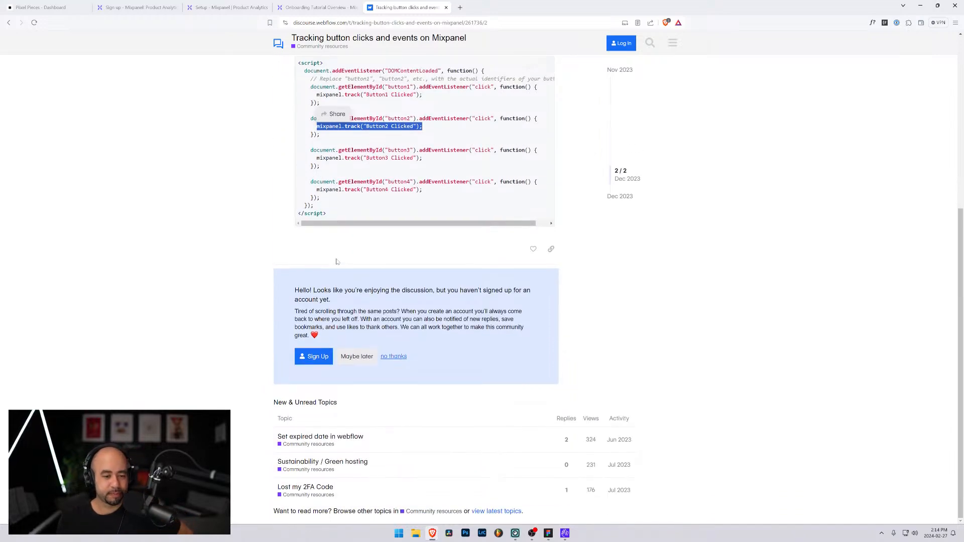
pyautogui.scroll(5, 336, 261)
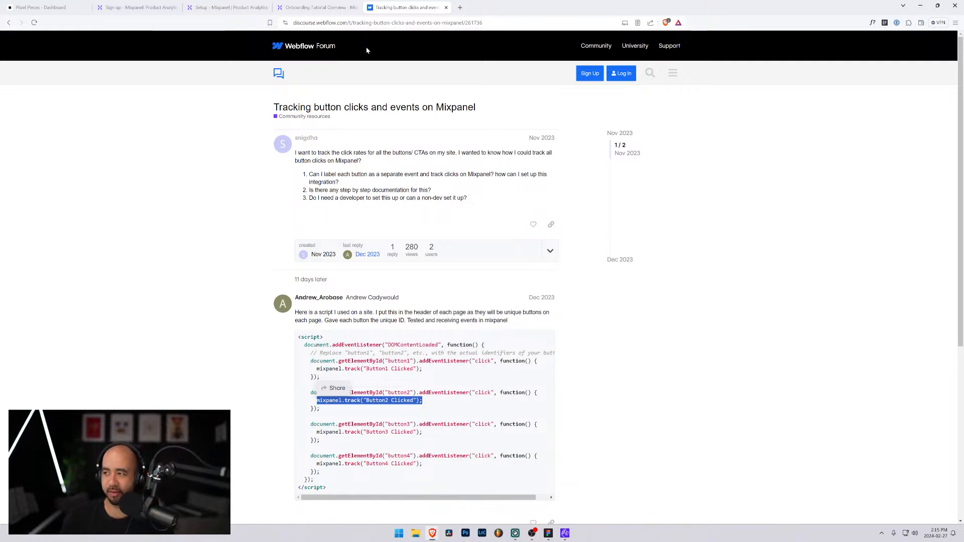
# Switch back to the Set Up Mixpanel page and open the B2B / SaaS demo project from the implementation help options
pyautogui.click(228, 7)
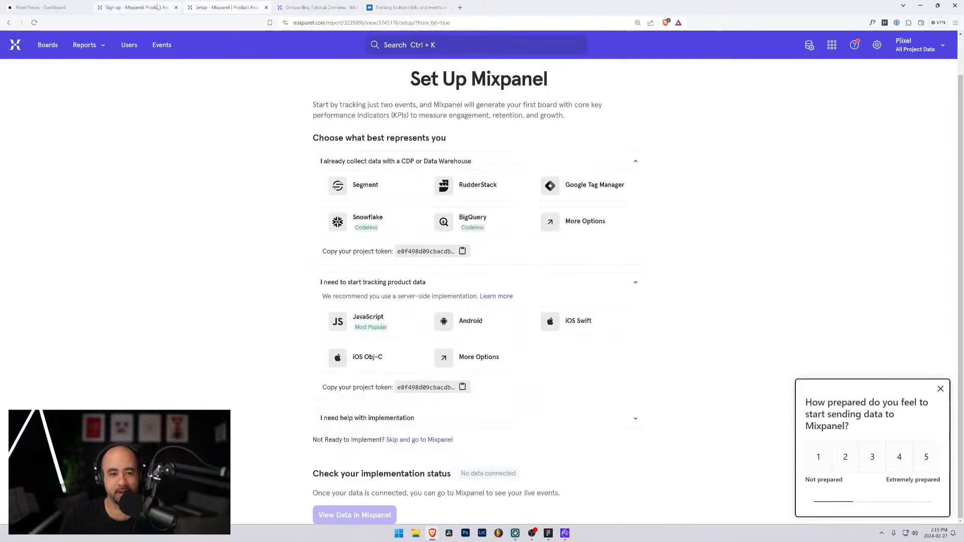
pyautogui.click(136, 7)
pyautogui.click(246, 7)
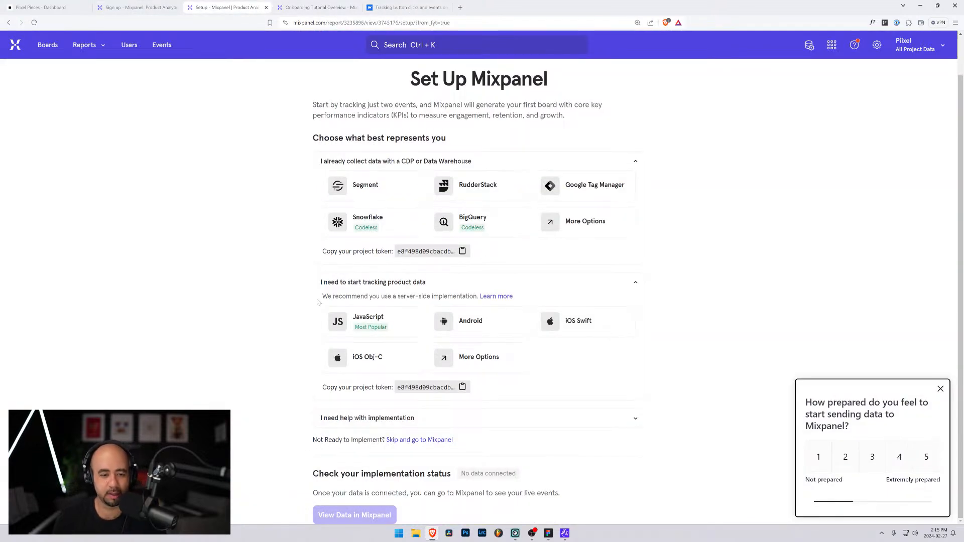
pyautogui.click(396, 419)
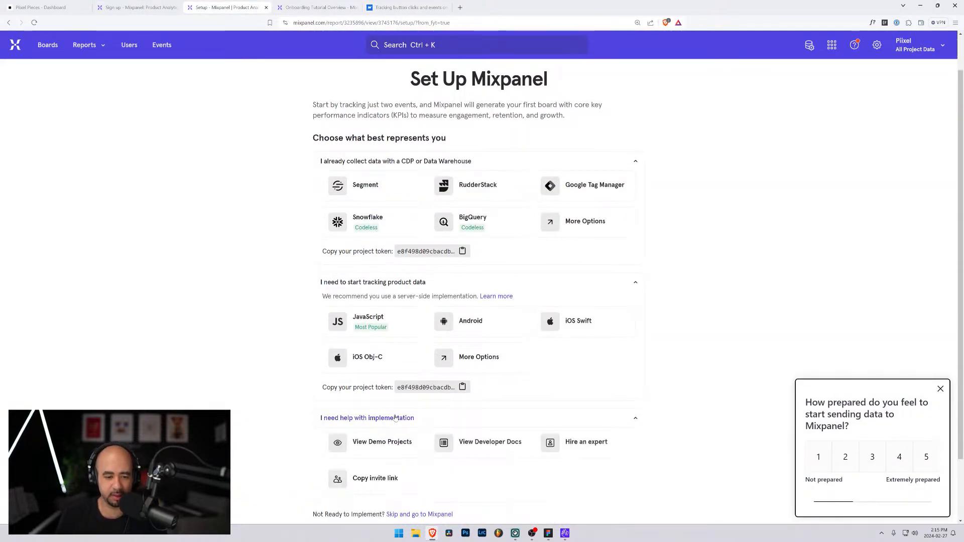
pyautogui.scroll(-3, 349, 413)
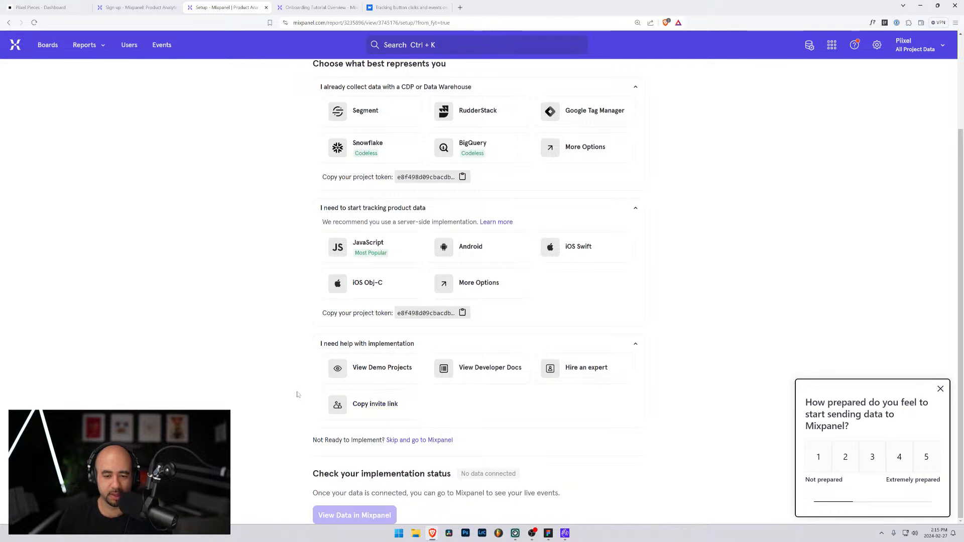
pyautogui.click(381, 376)
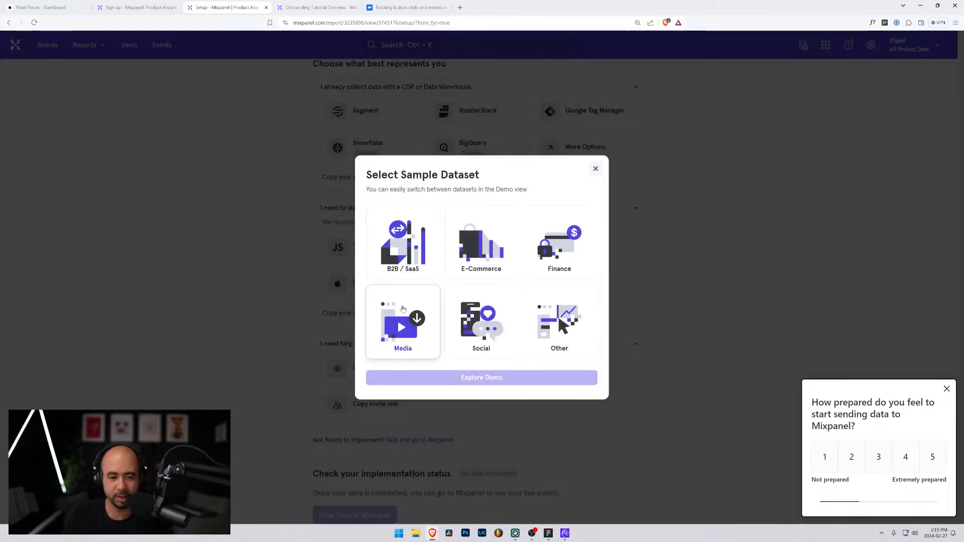
pyautogui.click(403, 242)
pyautogui.click(477, 380)
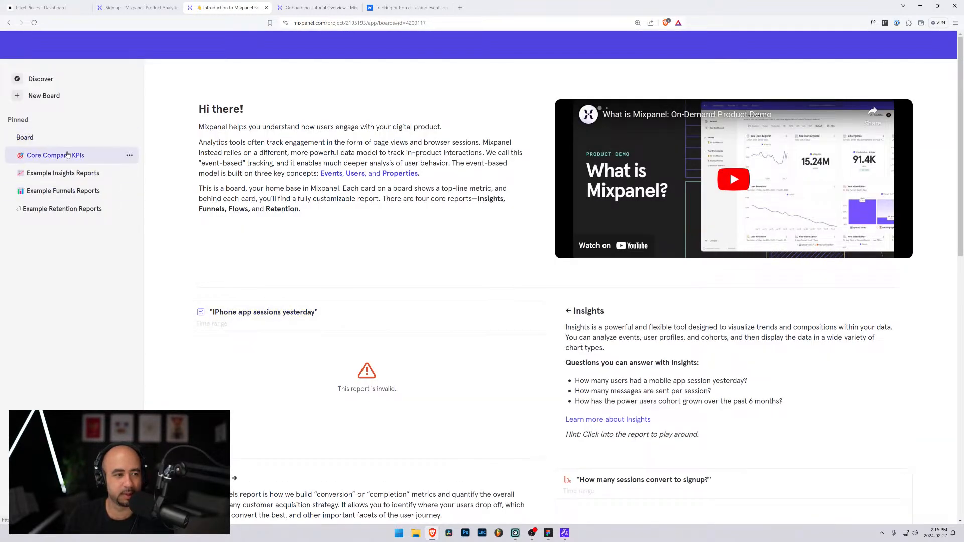
# Close the Mixpanel Benchmark Report 2024 pop-up covering the demo project's introduction board
pyautogui.scroll(-3, 267, 238)
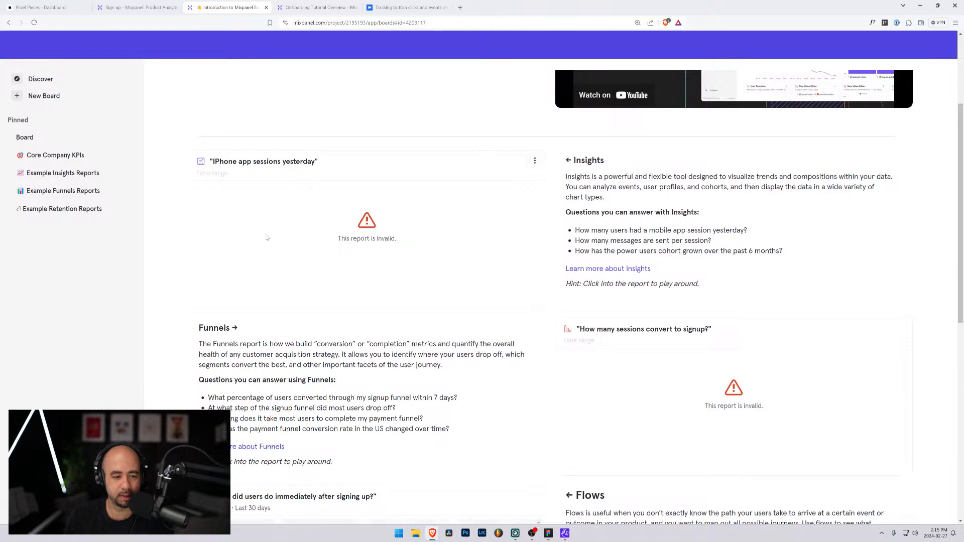
pyautogui.scroll(-4, 256, 244)
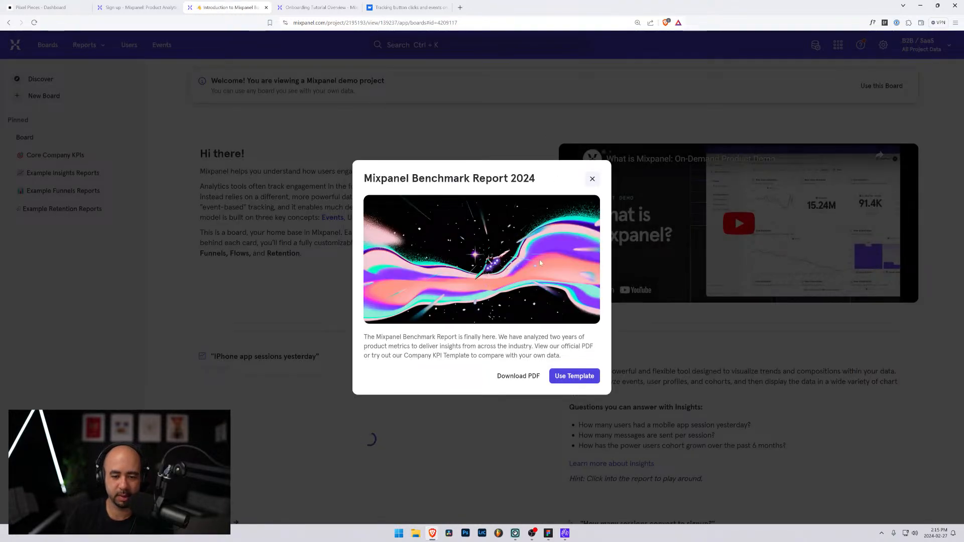
pyautogui.click(592, 179)
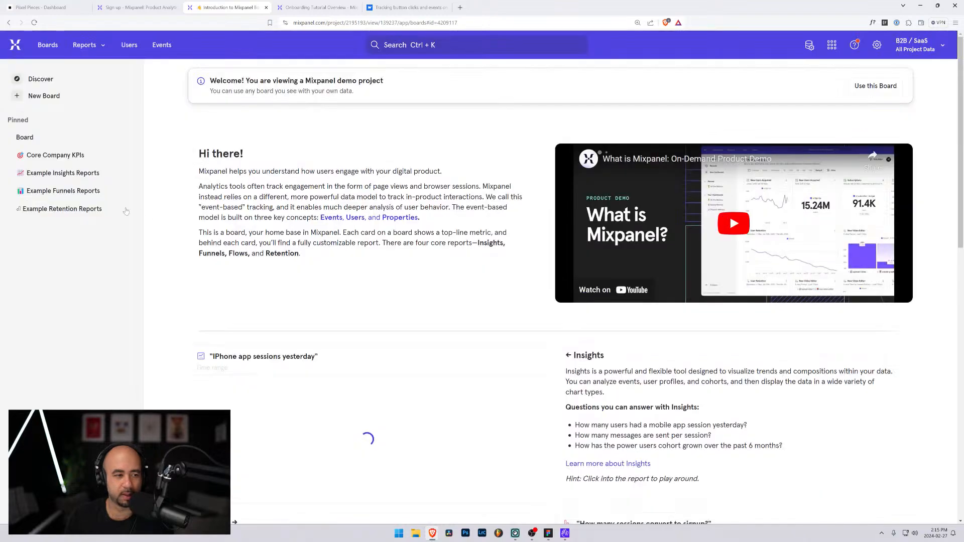
# Examine the introduction board's sample Insights, Funnels, Flows and Retention reports, including the drop-offs in the sign-up flow
pyautogui.scroll(-10, 281, 247)
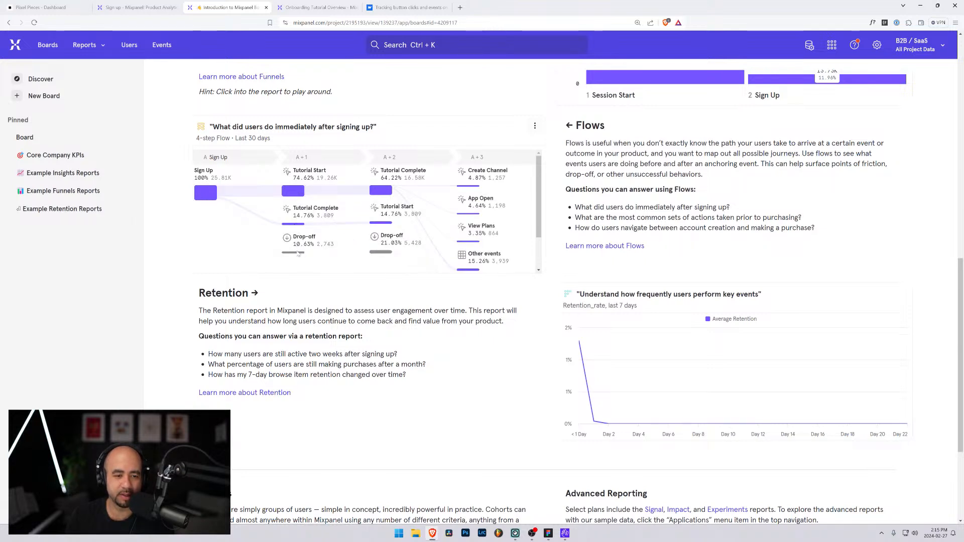
pyautogui.scroll(1, 388, 191)
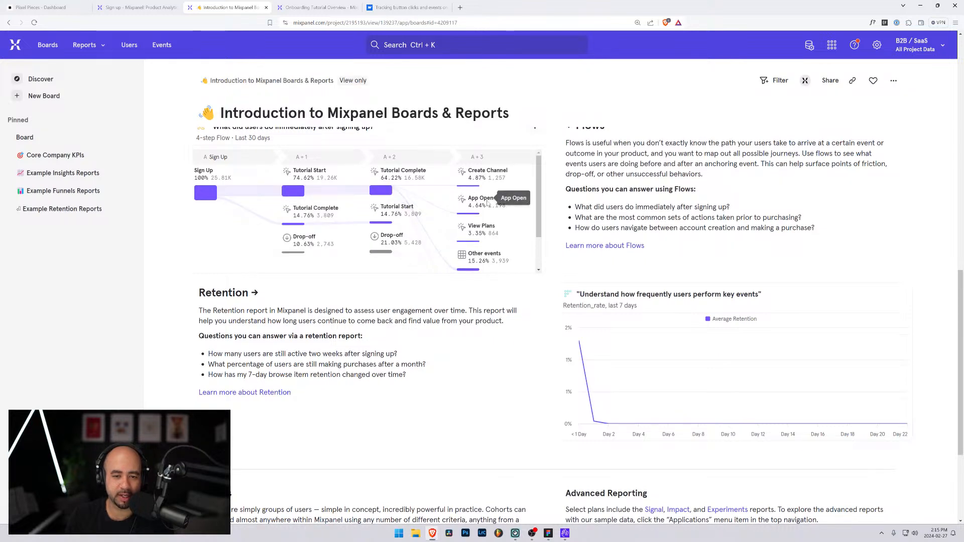
pyautogui.scroll(-1, 475, 257)
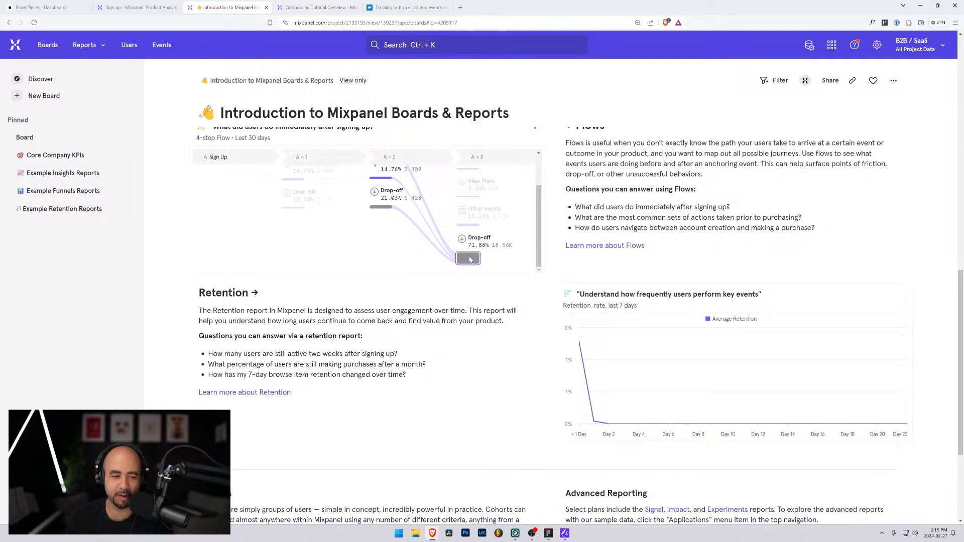
pyautogui.scroll(3, 471, 259)
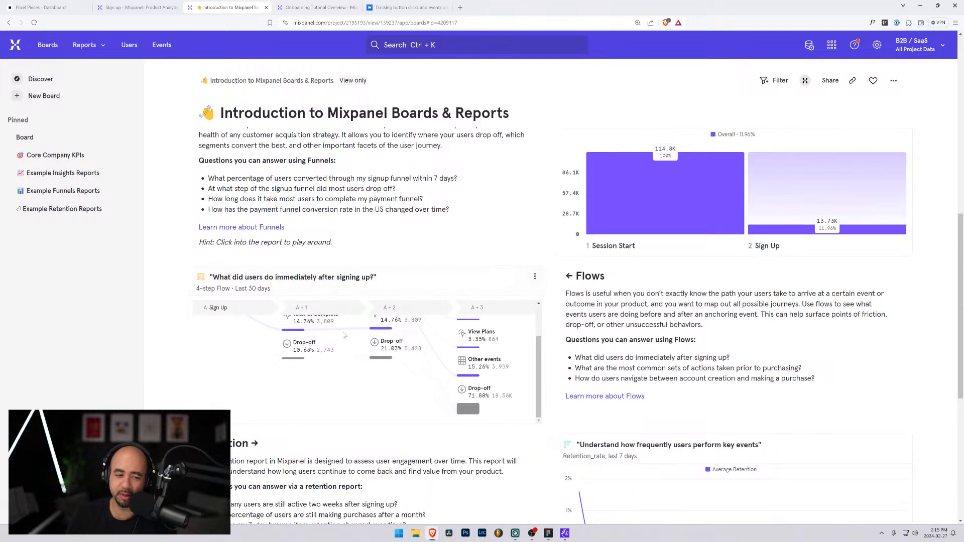
pyautogui.scroll(8, 304, 343)
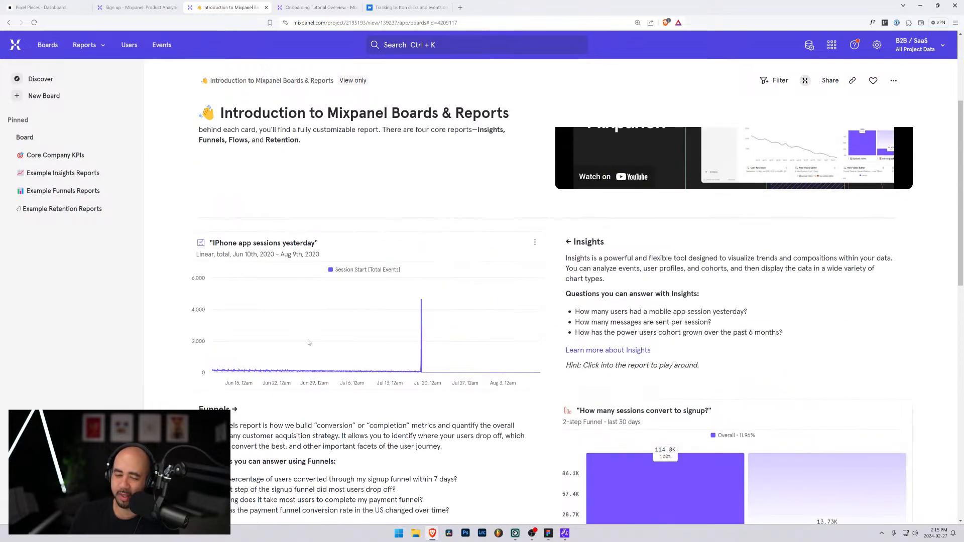
pyautogui.scroll(-3, 304, 343)
pyautogui.scroll(-3, 291, 306)
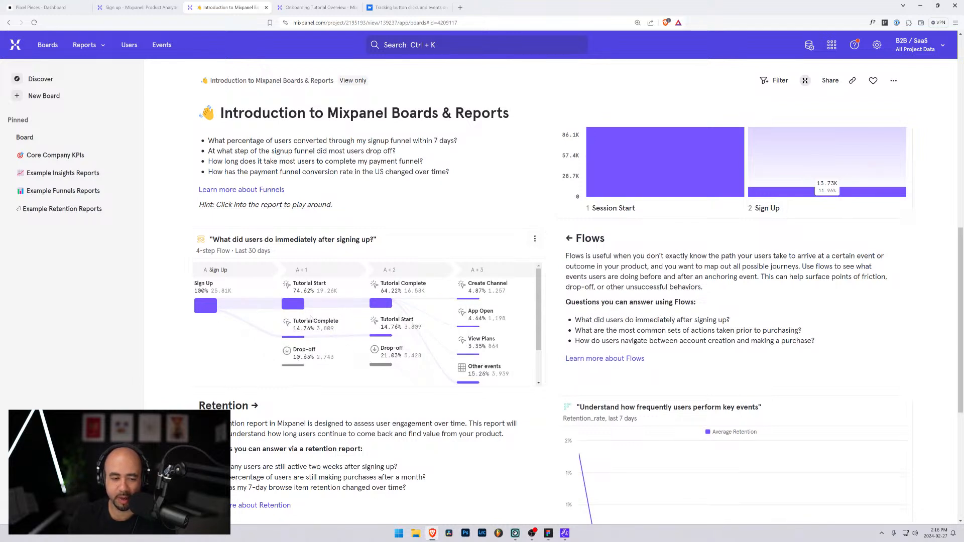
pyautogui.moveTo(280, 311)
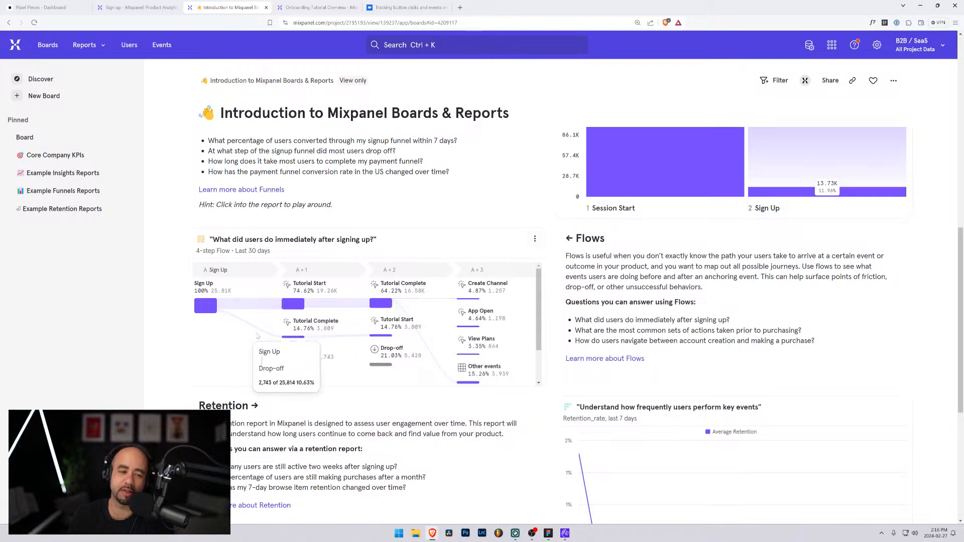
pyautogui.scroll(-1, 277, 357)
pyautogui.scroll(-7, 278, 357)
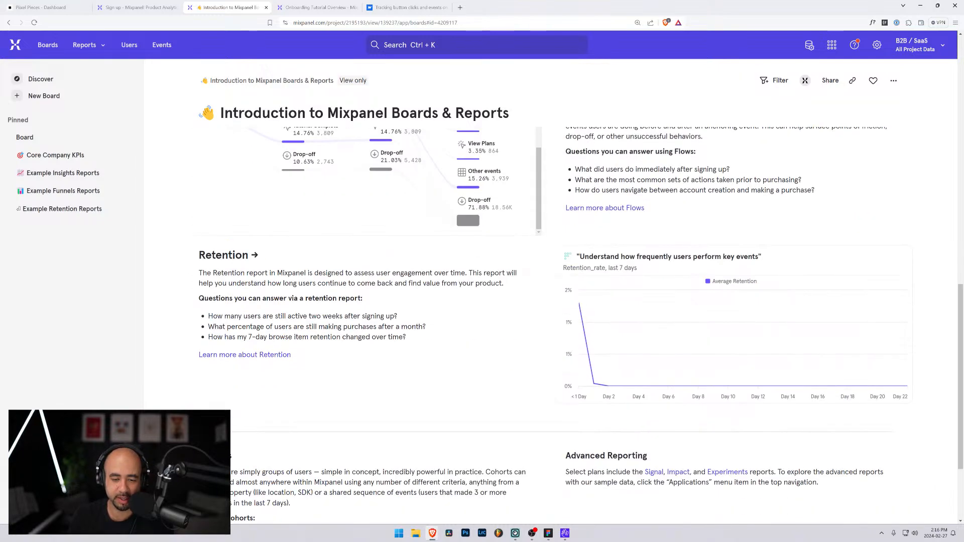
pyautogui.scroll(16, 277, 358)
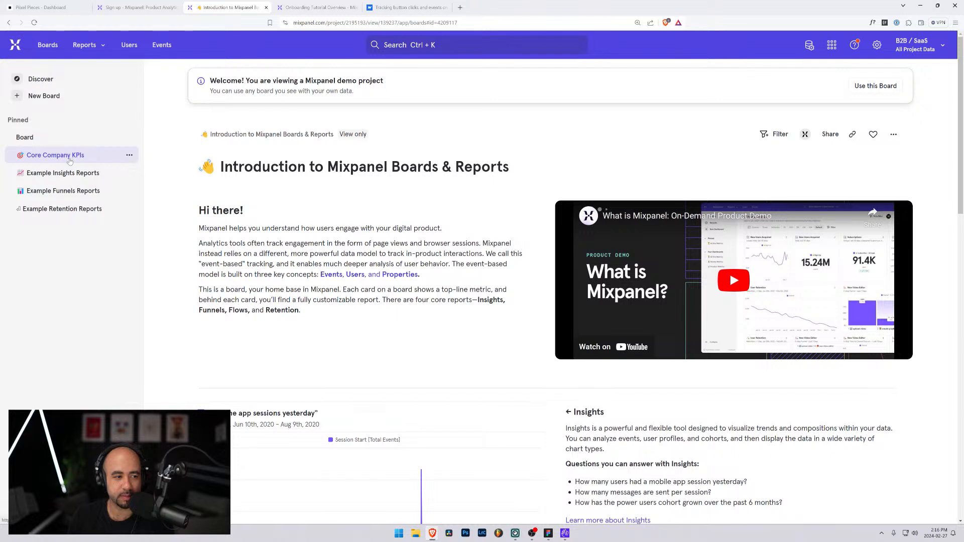
# Open the Core Company KPIs board and examine its workspace, messaging, onboarding funnel, user retention and DAU & MAU reports
pyautogui.click(70, 156)
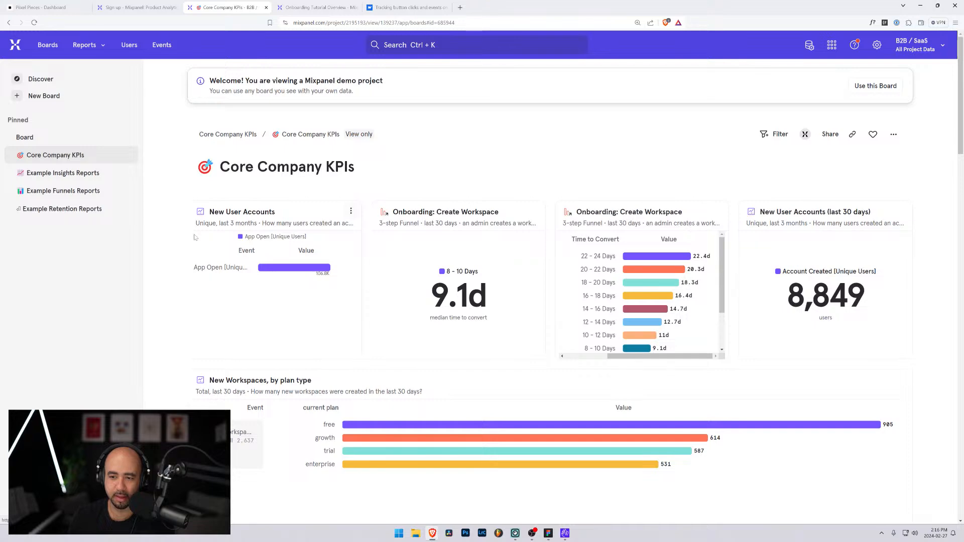
pyautogui.scroll(-3, 784, 281)
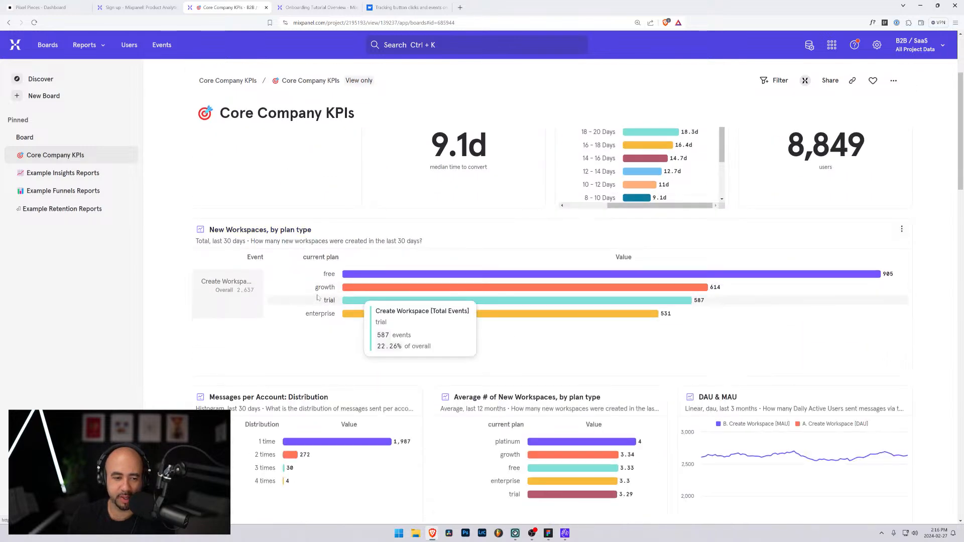
pyautogui.scroll(-5, 183, 296)
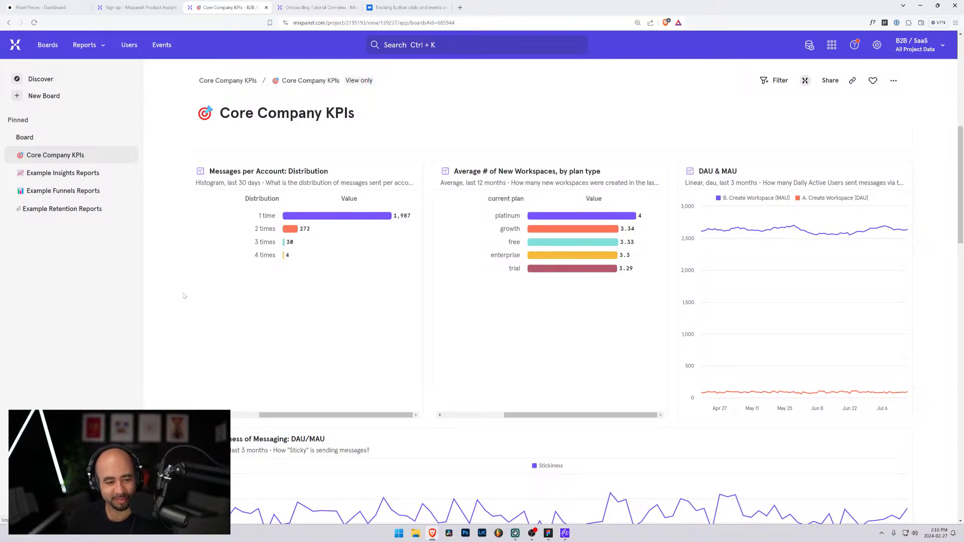
pyautogui.scroll(-5, 185, 297)
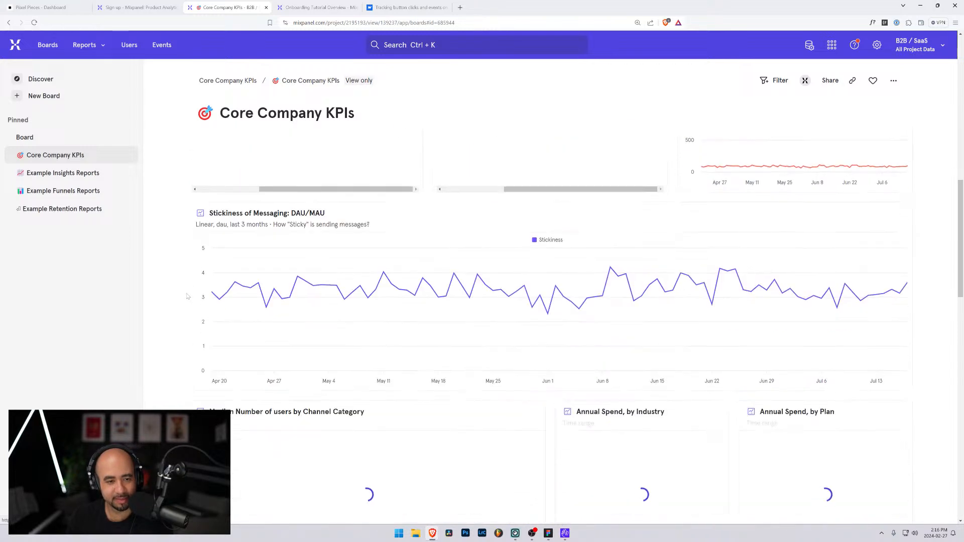
pyautogui.scroll(-10, 188, 297)
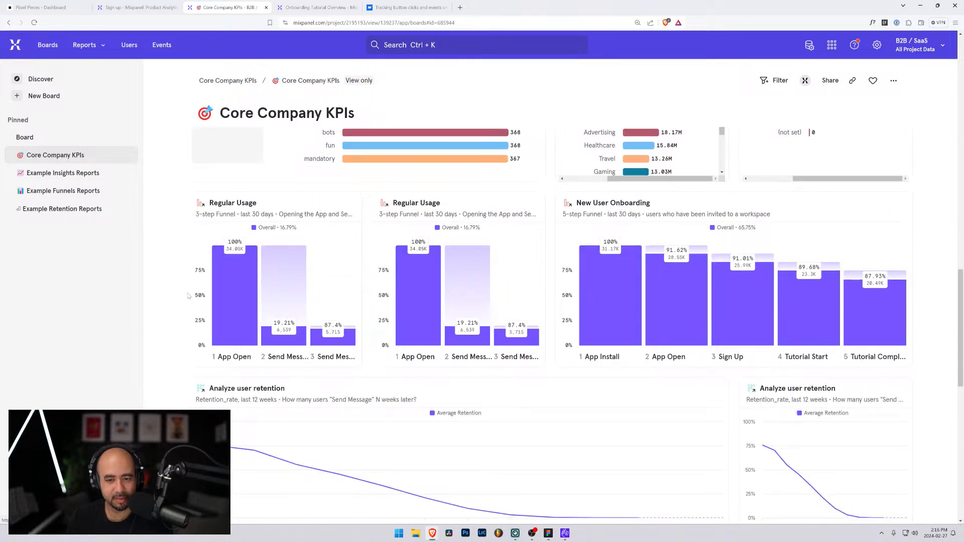
pyautogui.scroll(-1, 188, 296)
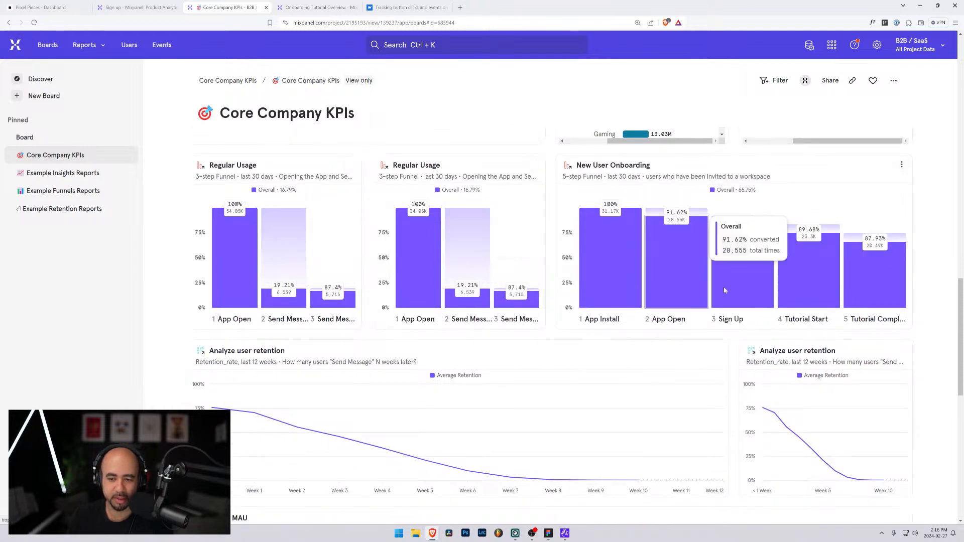
pyautogui.scroll(-4, 556, 304)
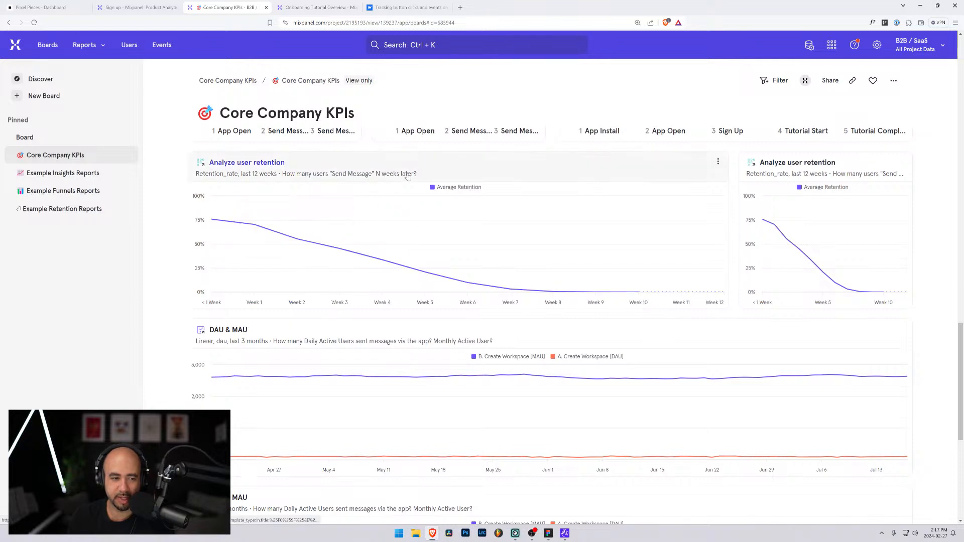
pyautogui.moveTo(559, 293)
pyautogui.moveTo(616, 284)
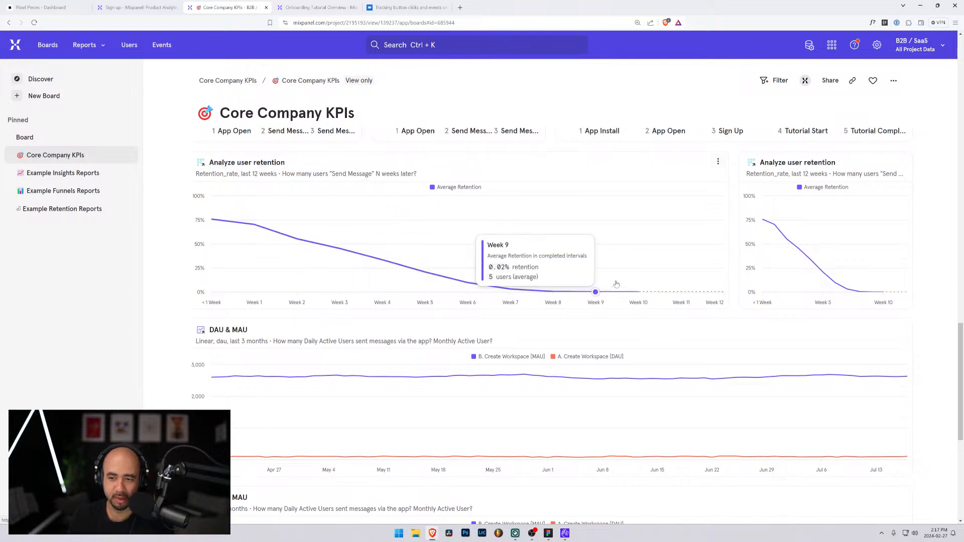
pyautogui.scroll(-7, 614, 284)
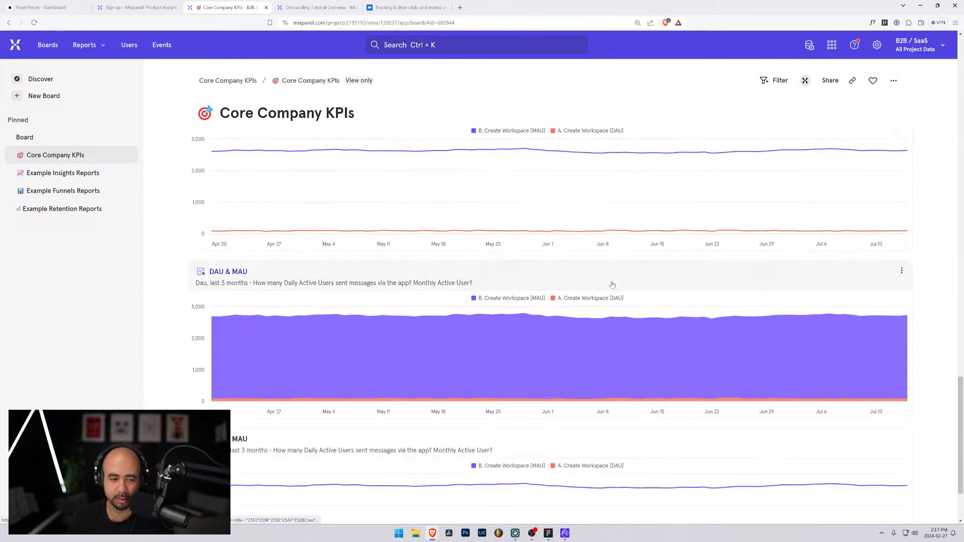
# Open the Example Insights Reports board and look over its sign-up, site traffic, channel and department reports
pyautogui.click(71, 174)
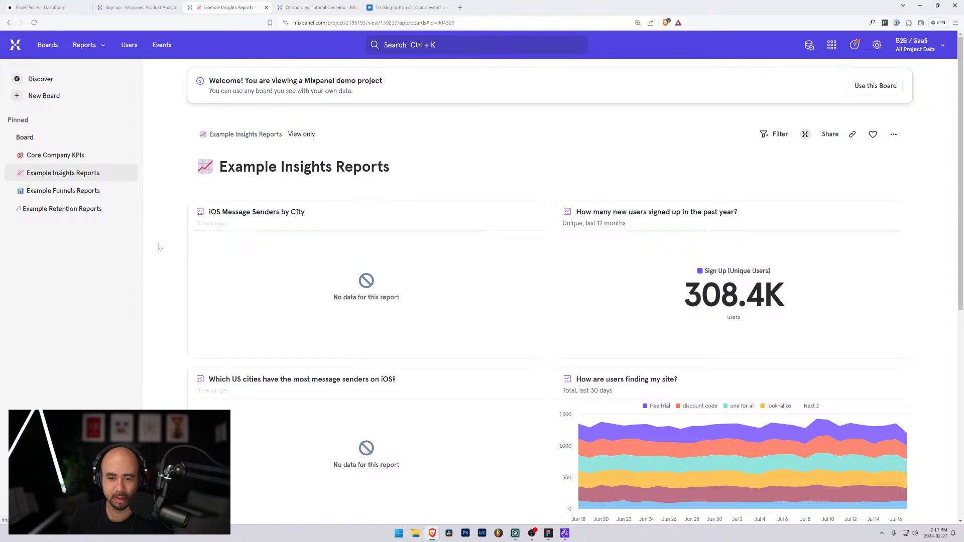
pyautogui.scroll(-5, 160, 247)
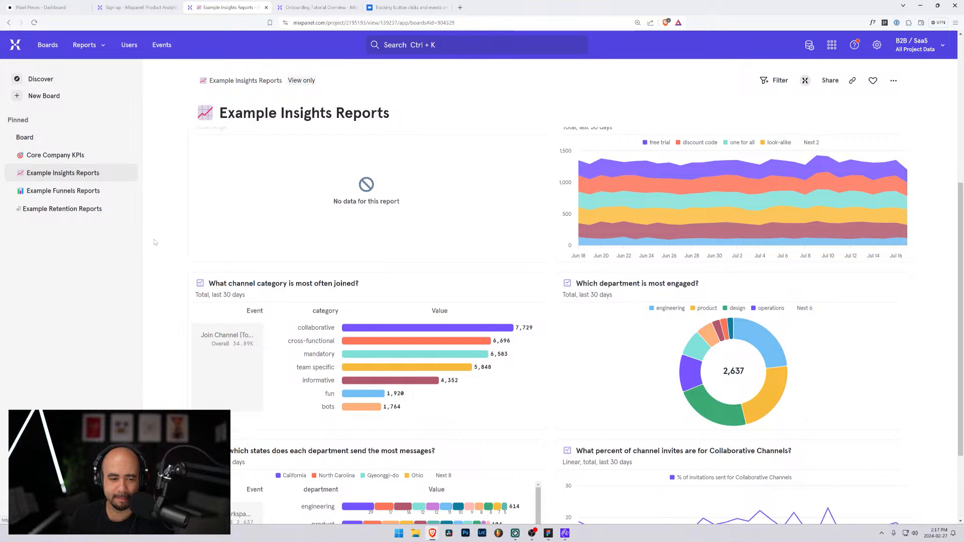
pyautogui.scroll(-2, 154, 243)
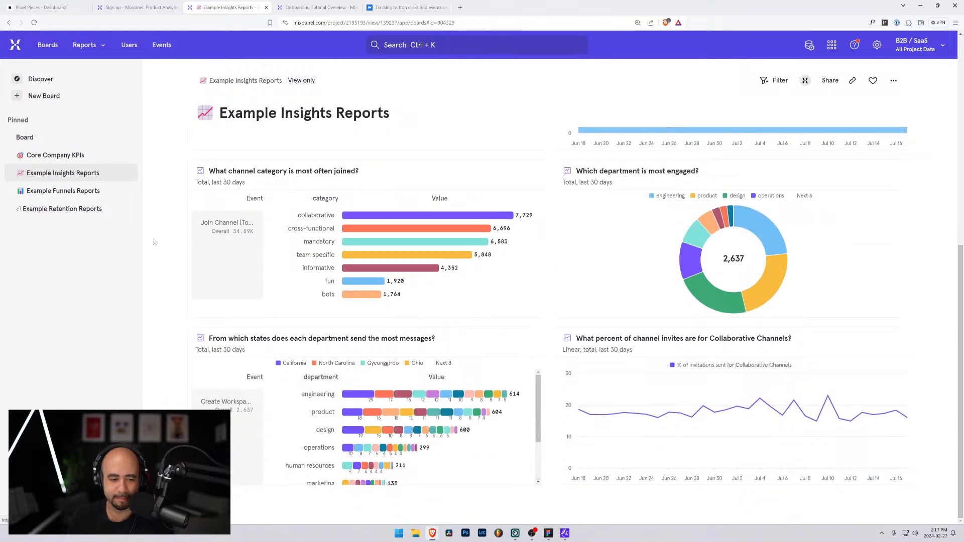
pyautogui.scroll(6, 155, 243)
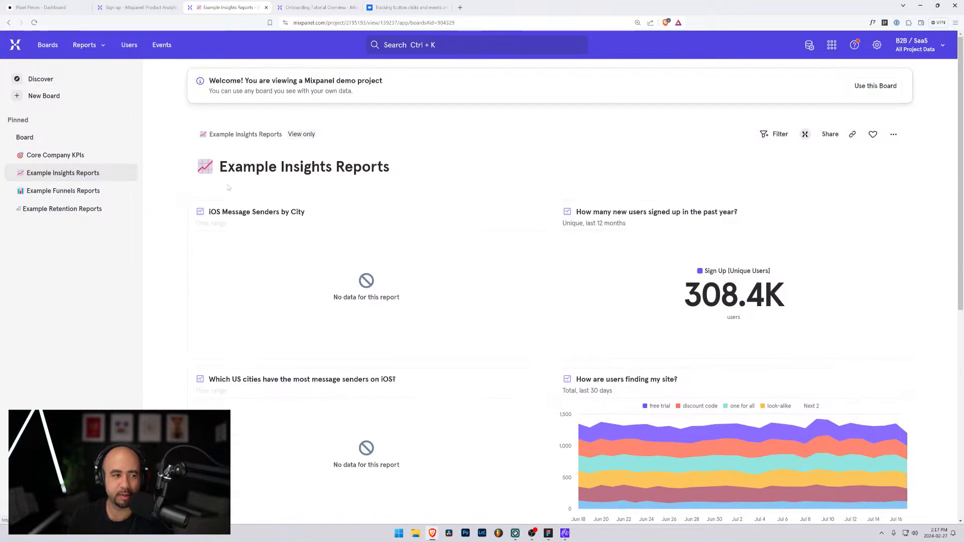
# Browse the demo project's list of boards and available report types, and open the Users page with its profiles
pyautogui.click(45, 47)
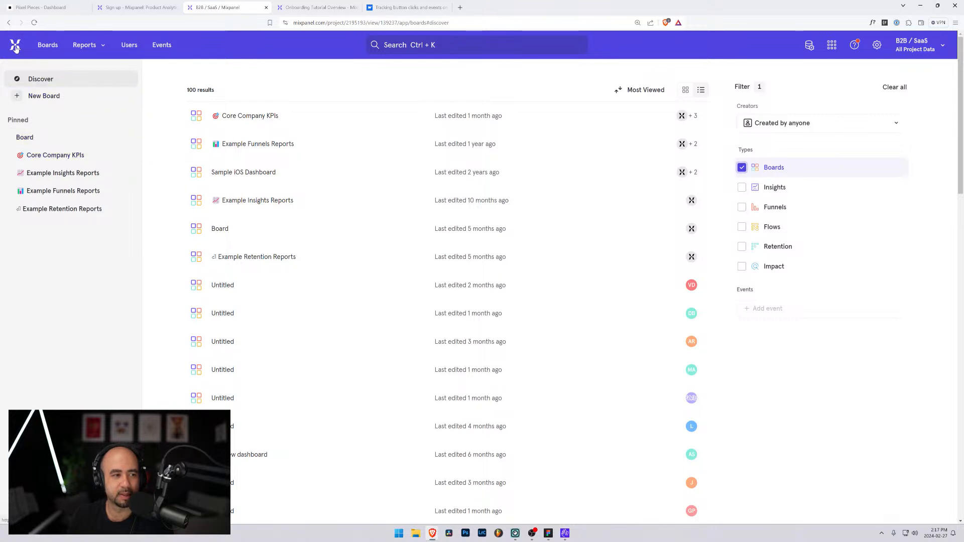
pyautogui.click(103, 48)
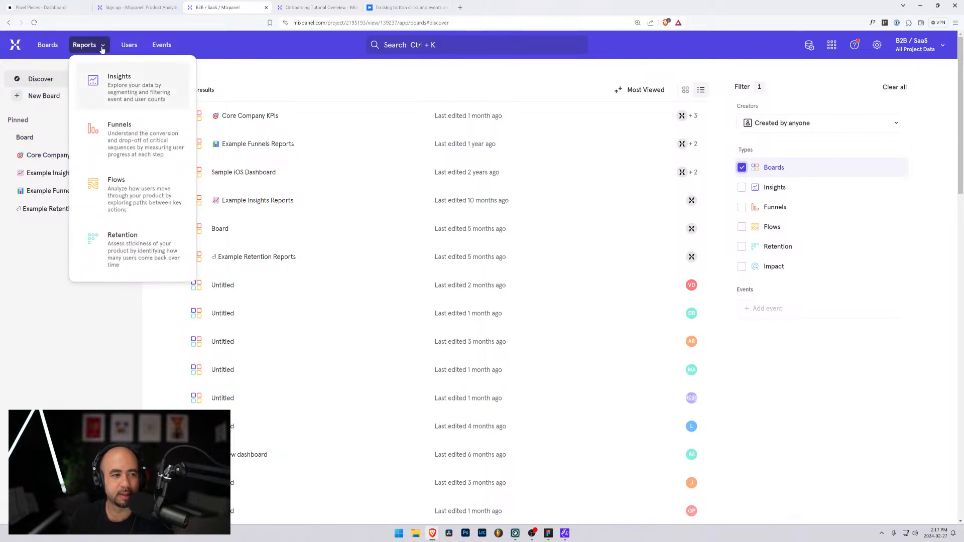
pyautogui.click(126, 48)
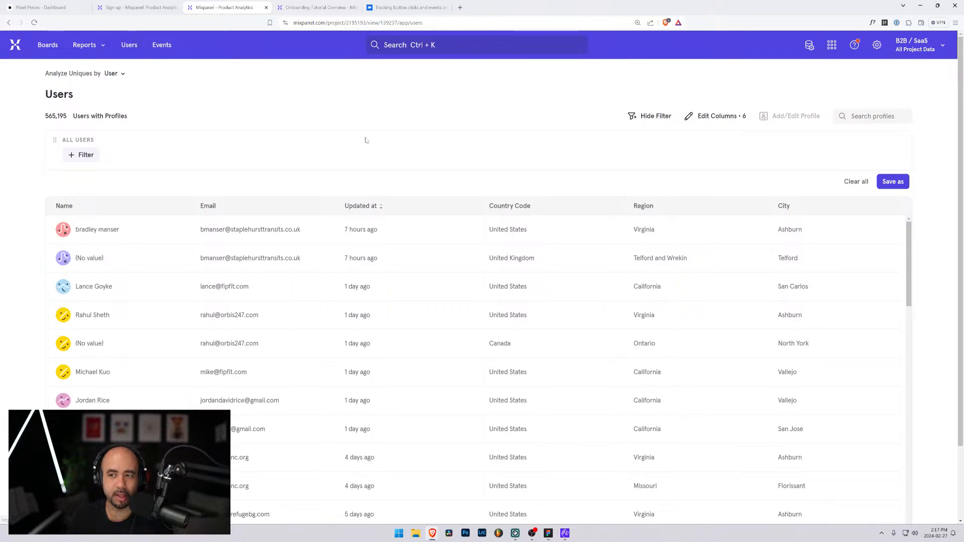
# Go back from the demo project's data views to the project list and pick a project there
pyautogui.click(935, 46)
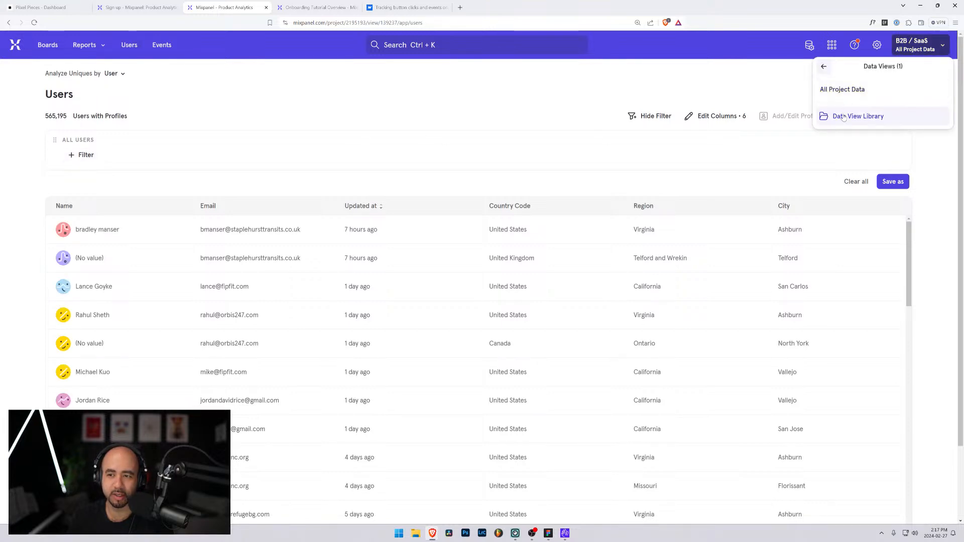
pyautogui.click(824, 68)
pyautogui.click(828, 89)
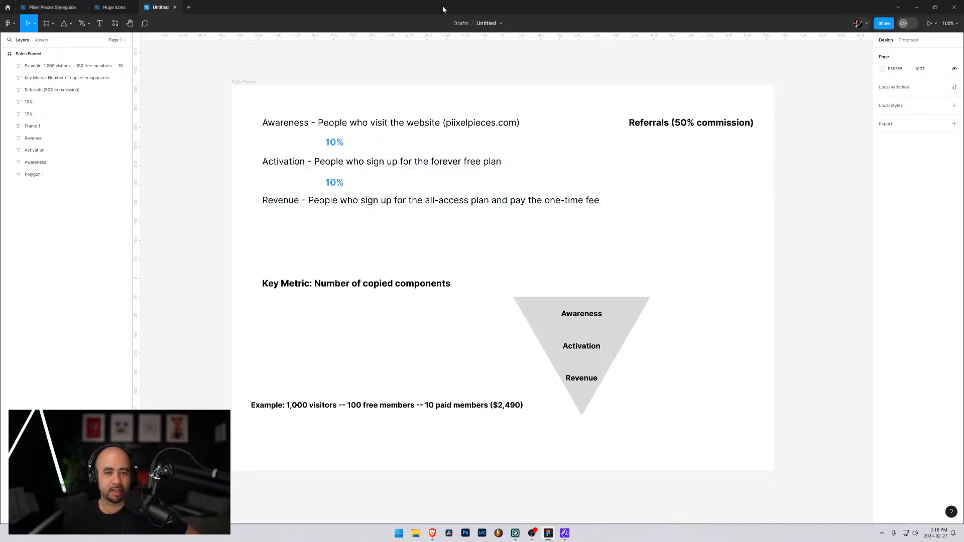
# In the Figma window, rename the untitled draft file as Sales Funnel
pyautogui.click(486, 24)
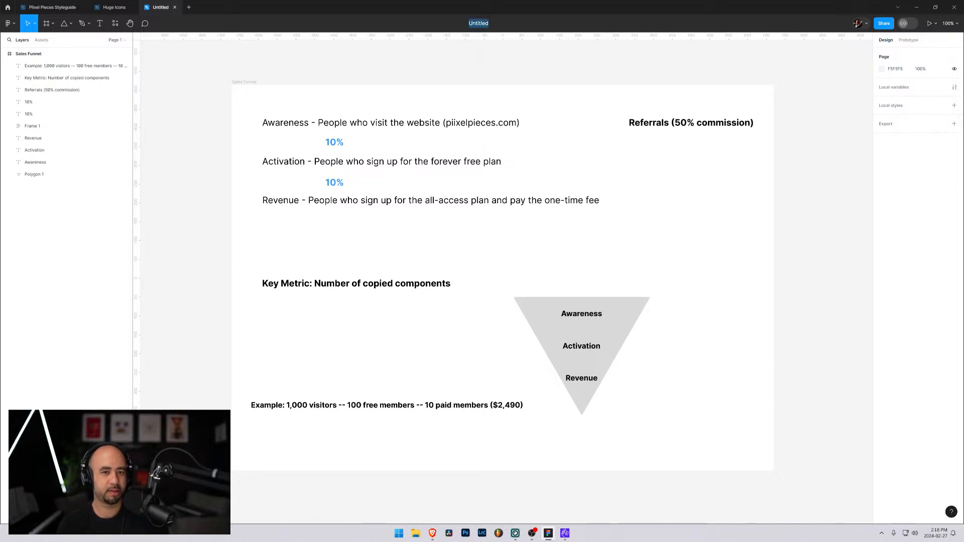
pyautogui.write('Sales F')
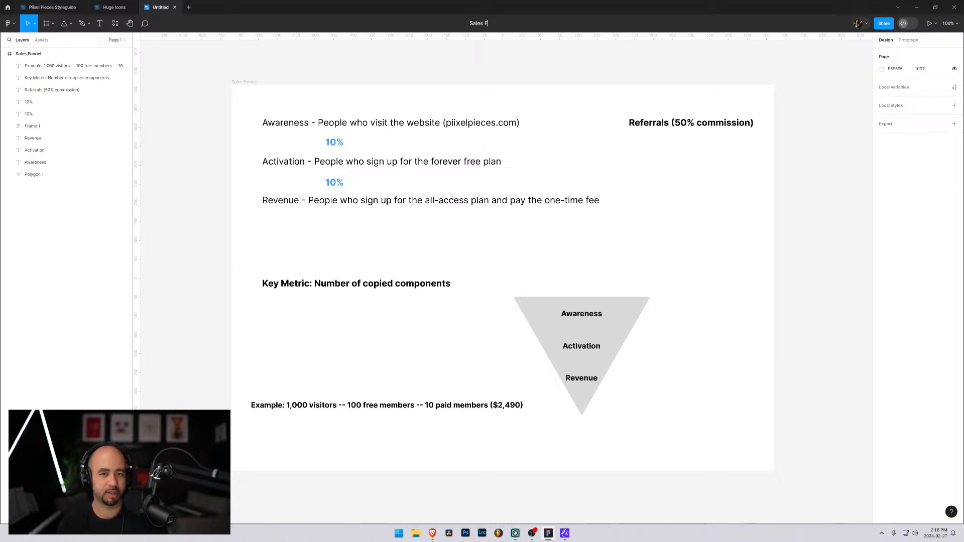
pyautogui.write('unnel')
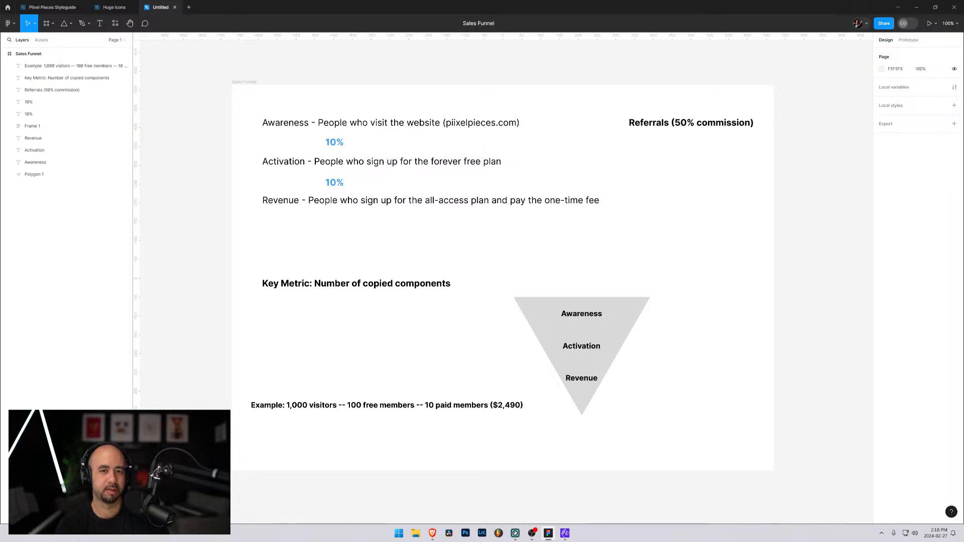
pyautogui.press('Return')
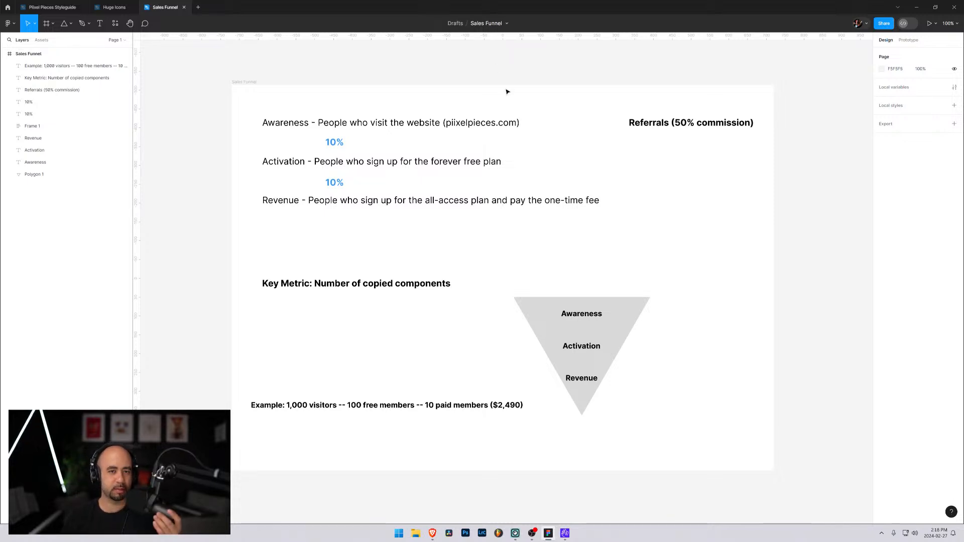